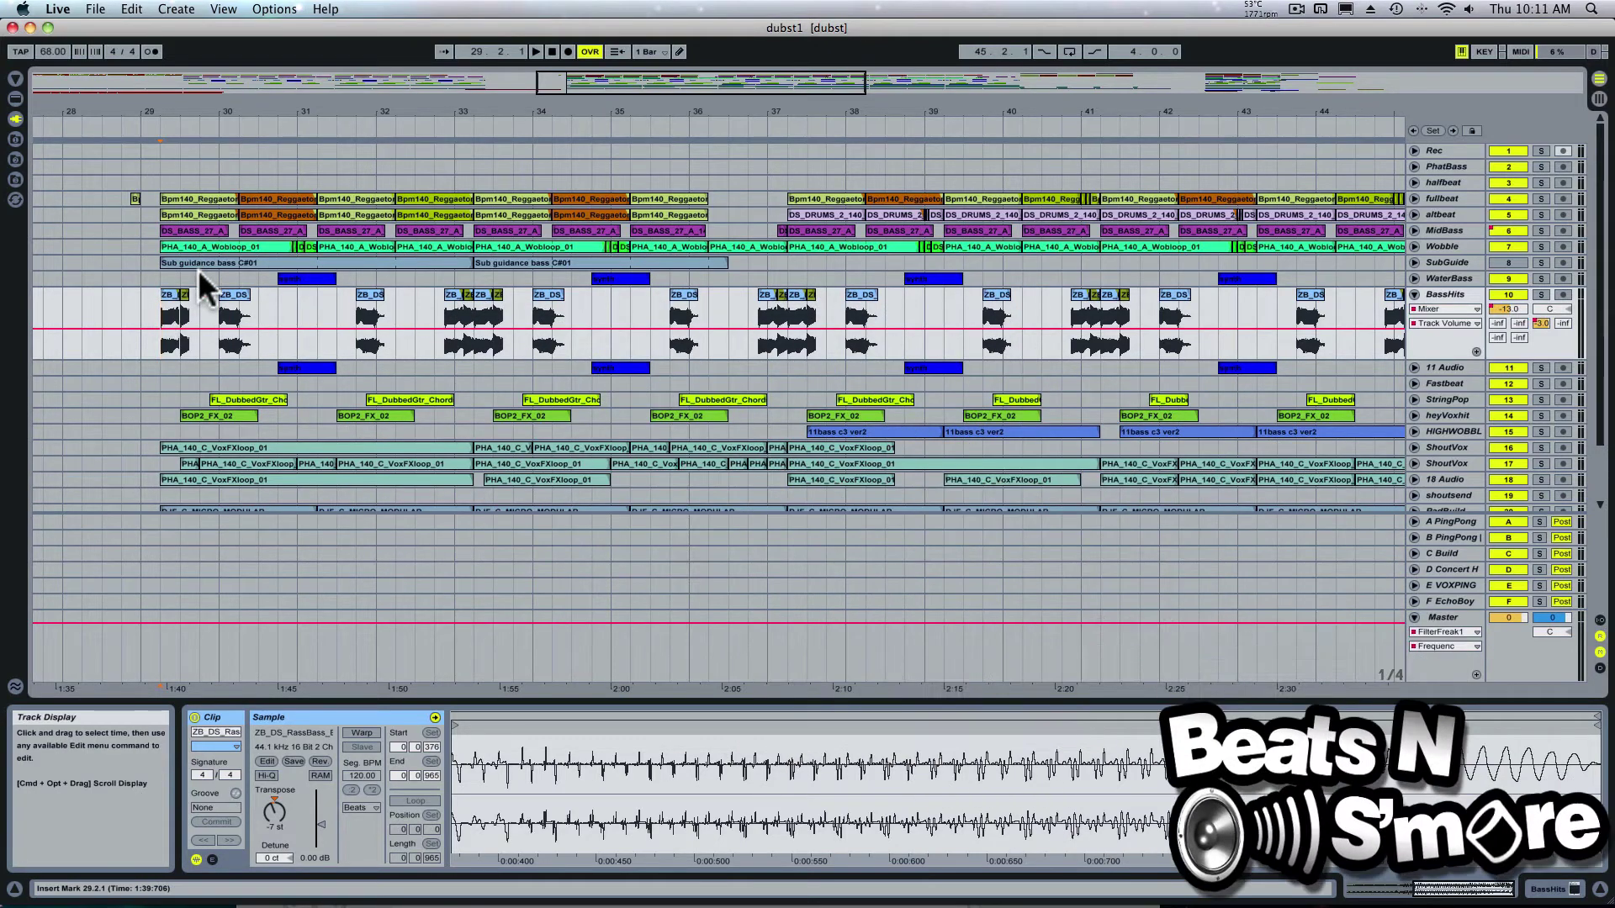
Turn on playback follow in the arrangement and fold the Master track
scroll(200, 273, "down", 4)
scroll(200, 273, "up", 1)
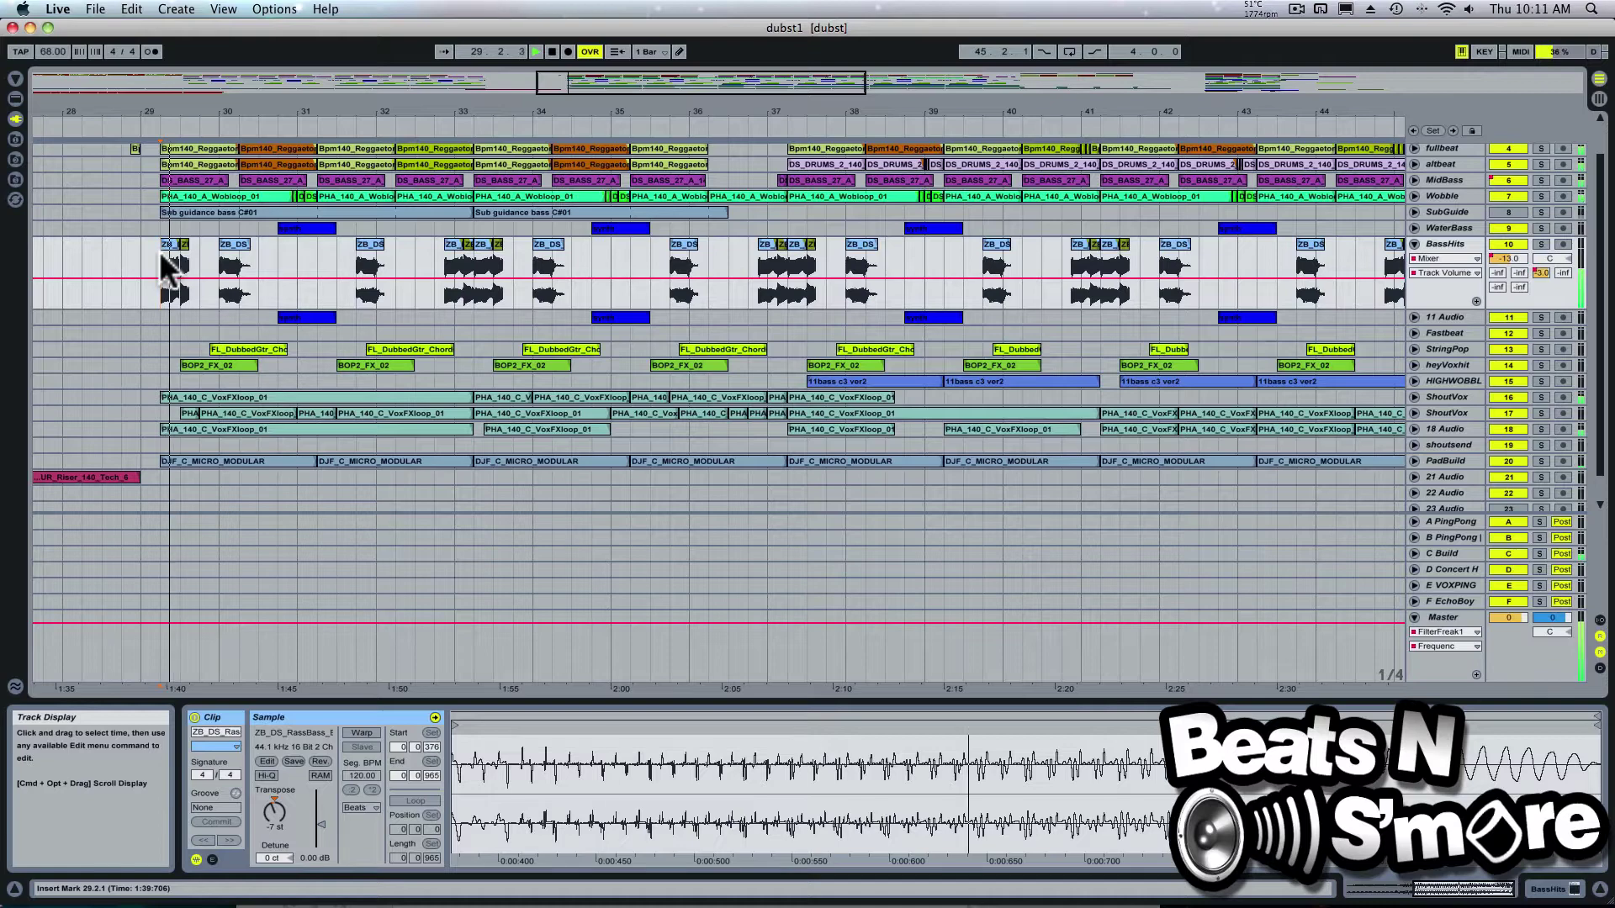
key("super+f")
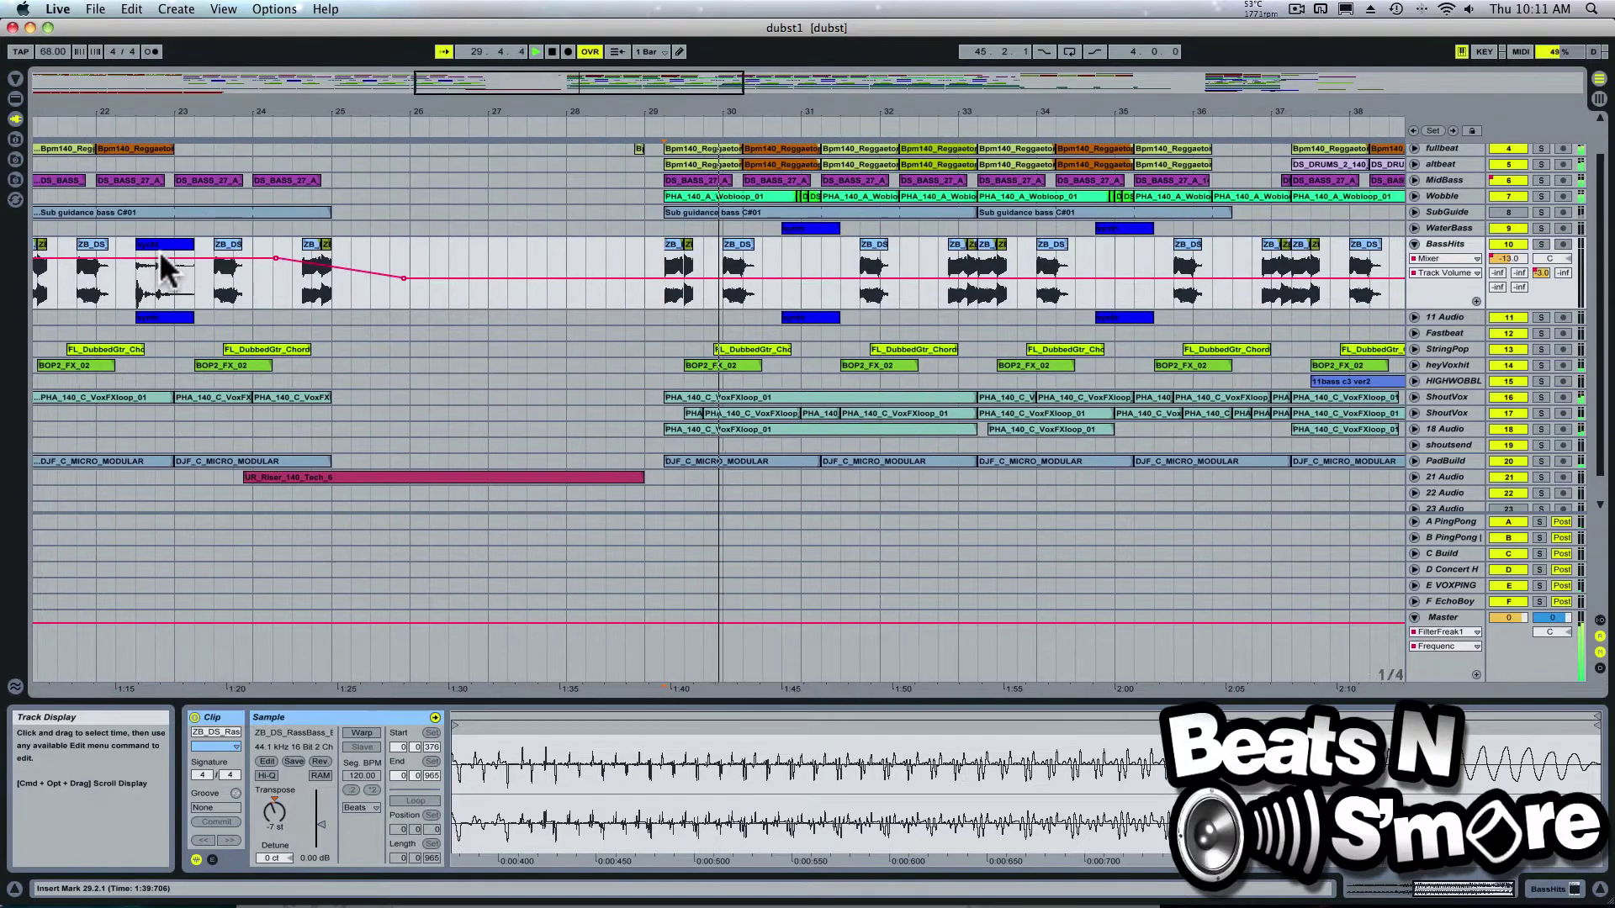
left_click(1415, 616)
scroll(1275, 357, "up", 2)
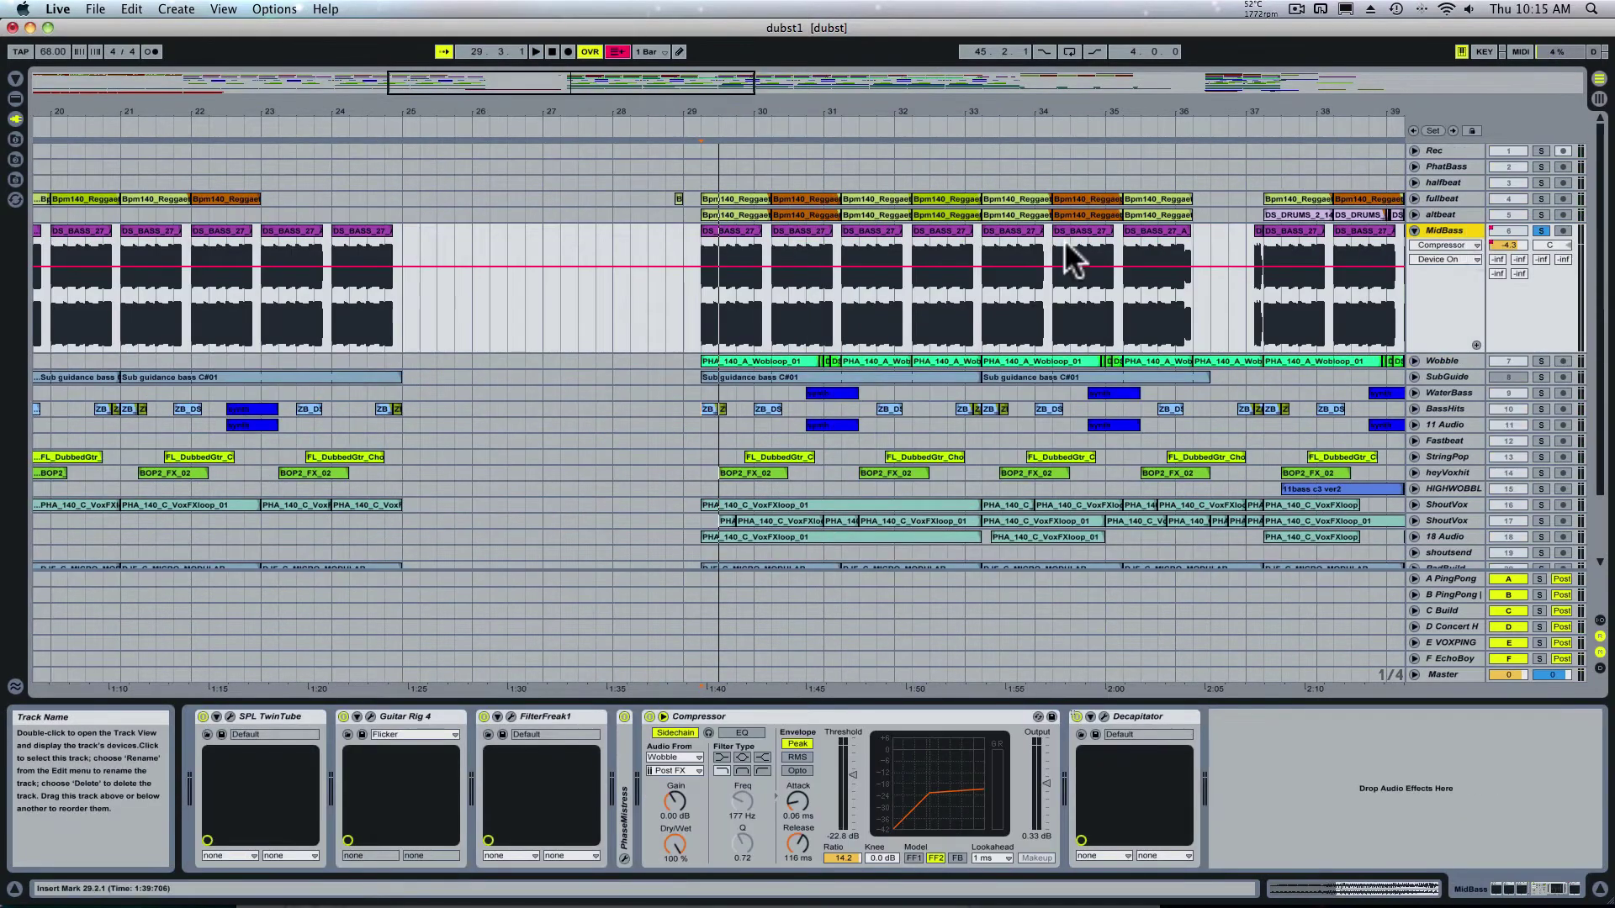
Play the soloed MidBass track from the start of the DS_BASS_27 clip at 29.2 to hear its full effect chain
left_click(744, 232)
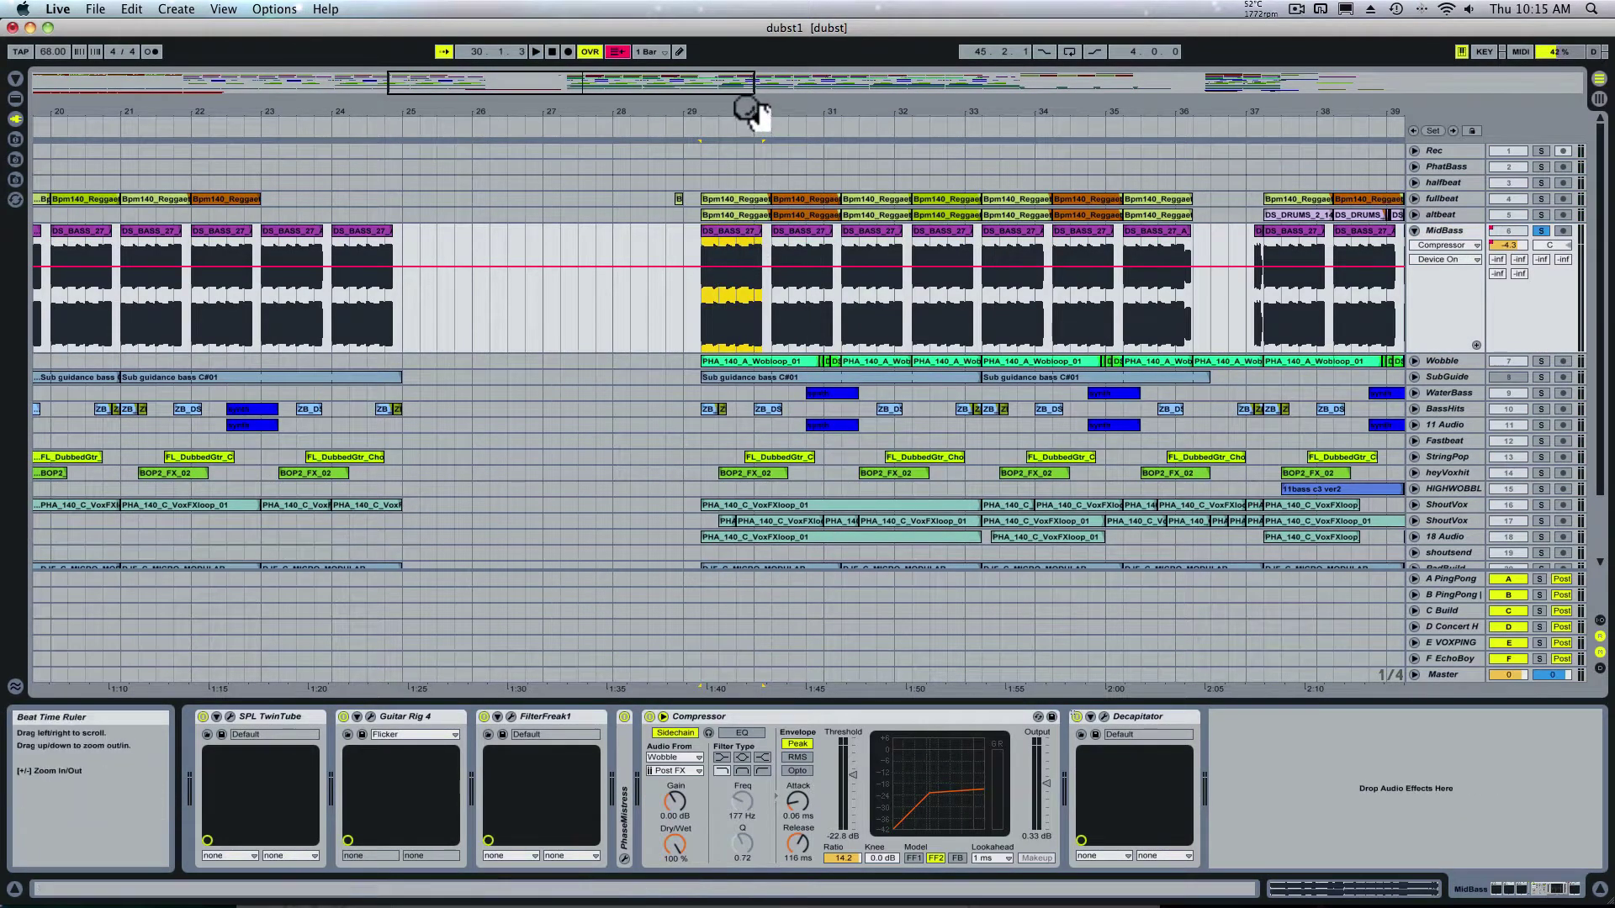
left_click_drag(738, 122, 738, 160)
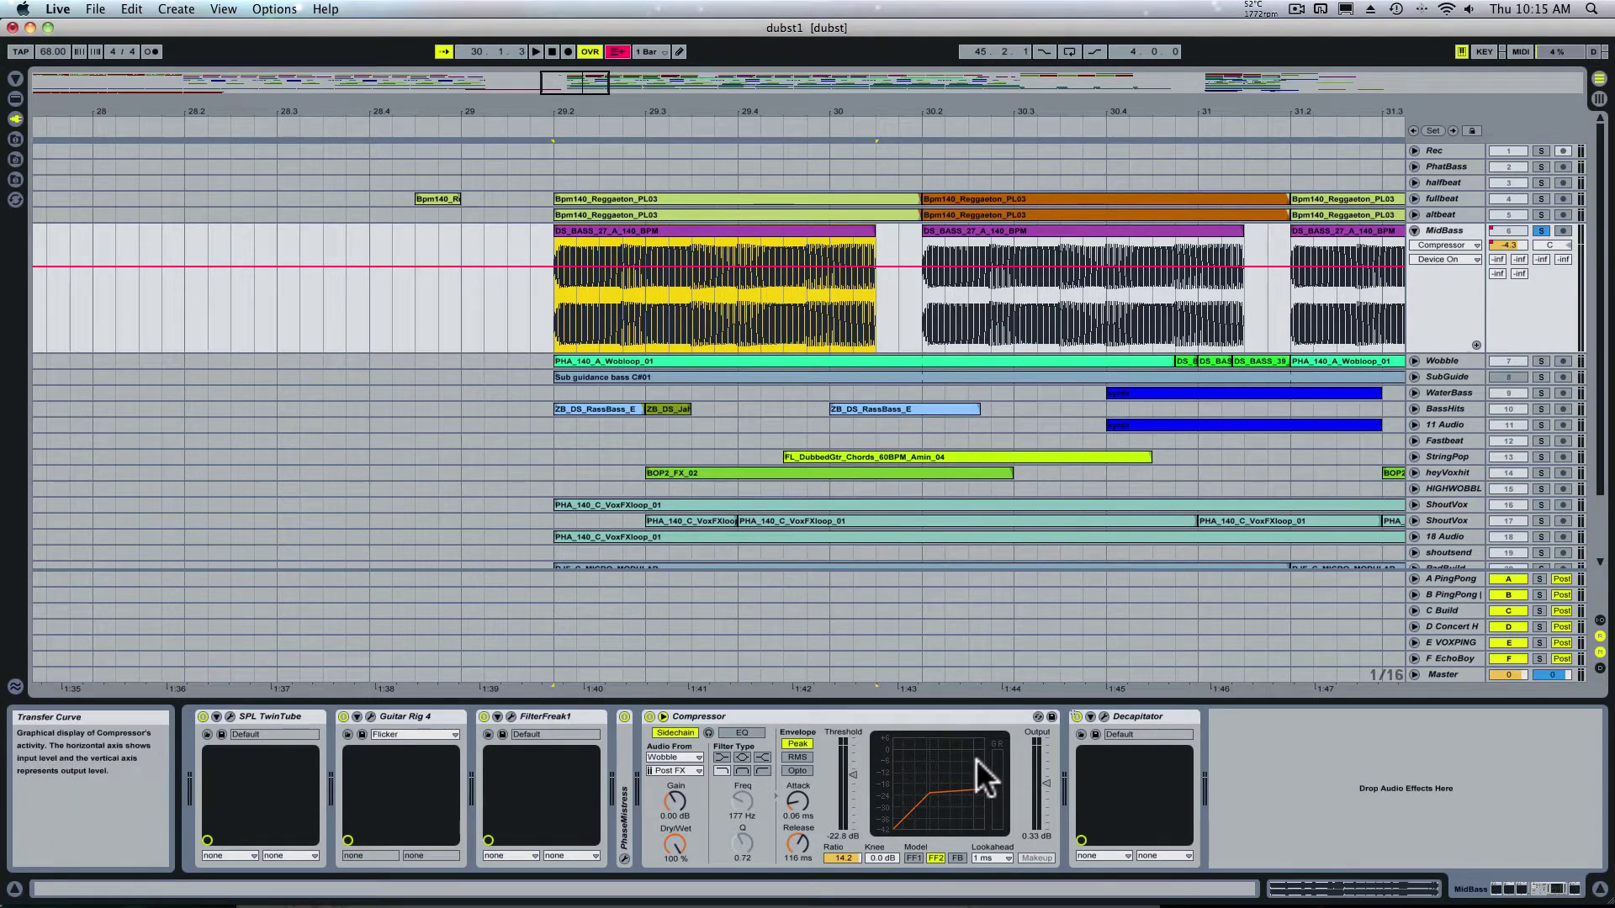
left_click(553, 294)
key("space")
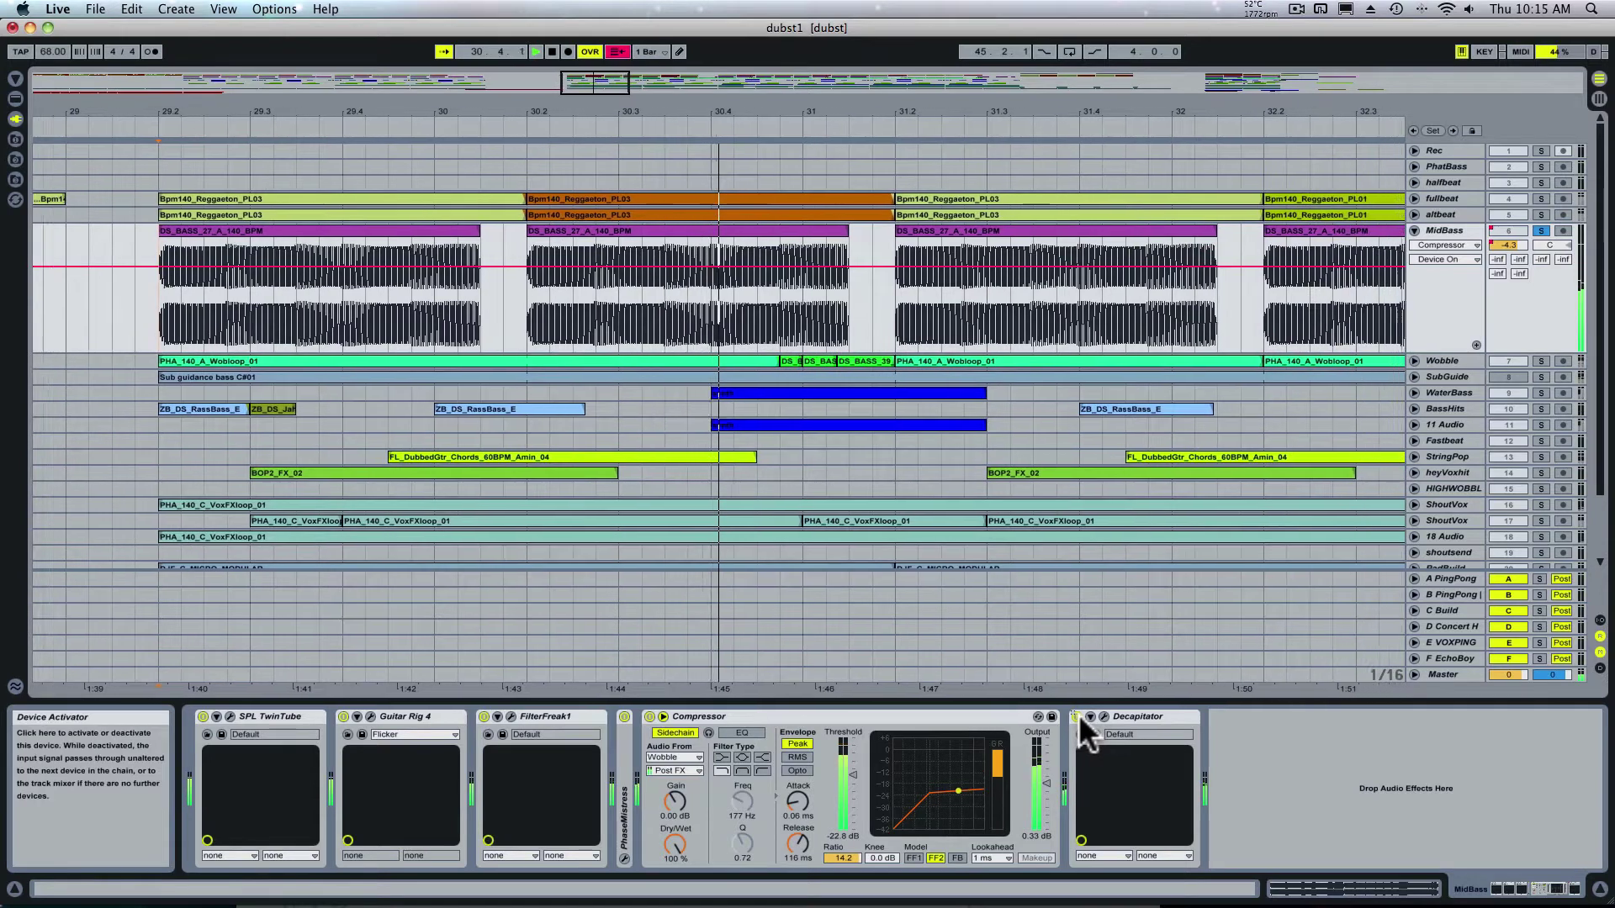
key("space")
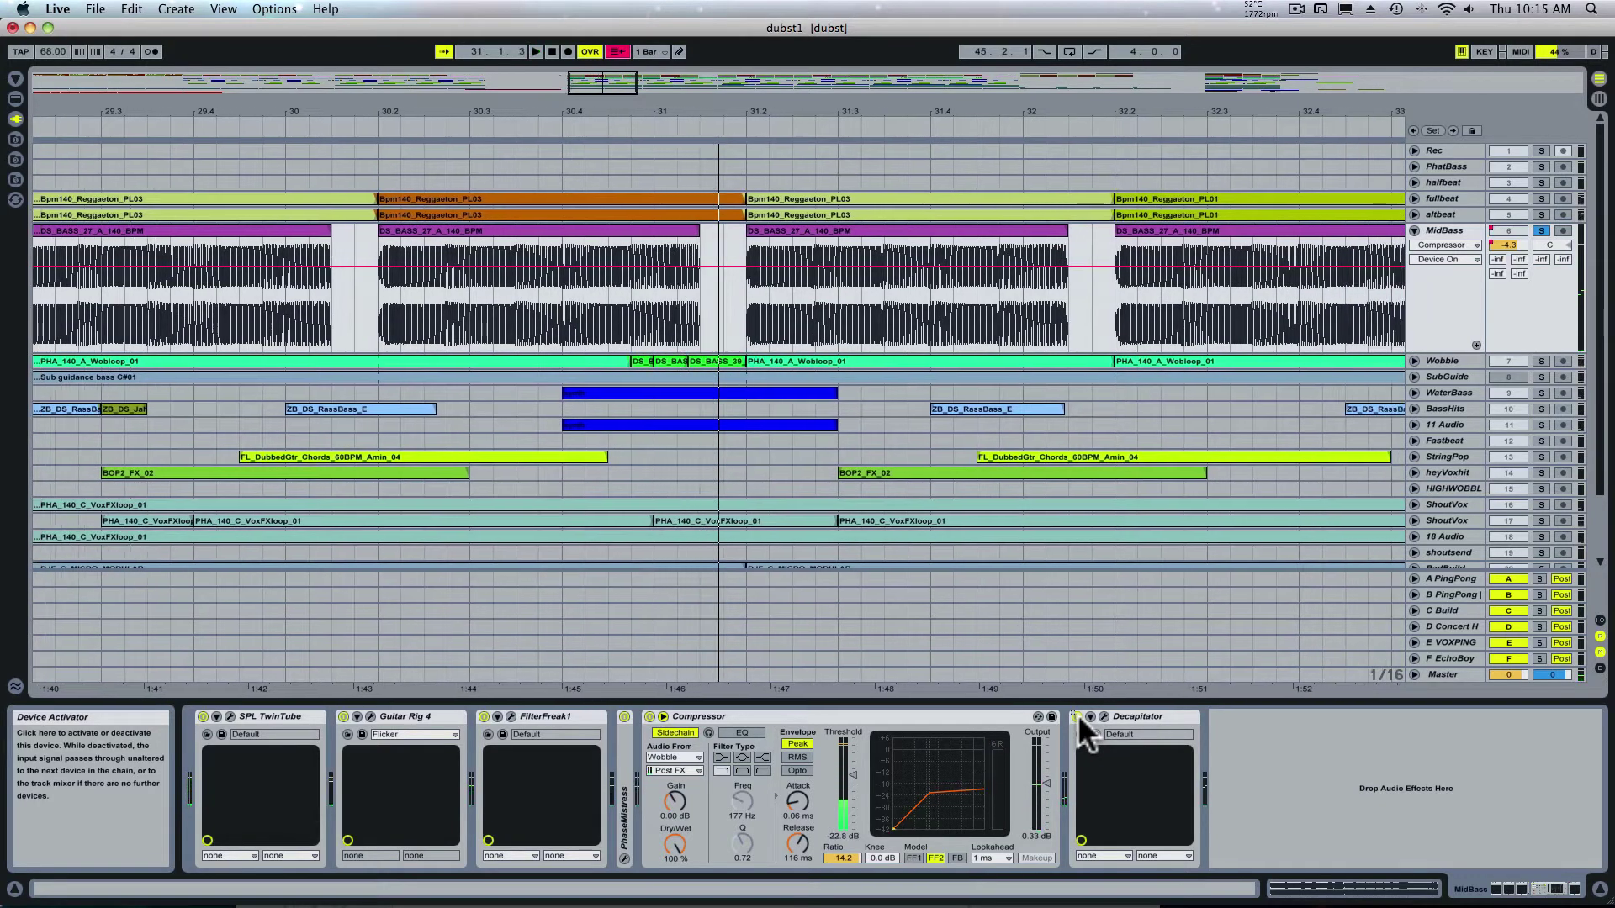
Bypass all MidBass effects, from Decapitator and Compressor through PhaseMistress, FilterFreak1 and Guitar Rig 4 to SPL TwinTube, for dry playback from 29.2
left_click(1077, 715)
left_click(651, 714)
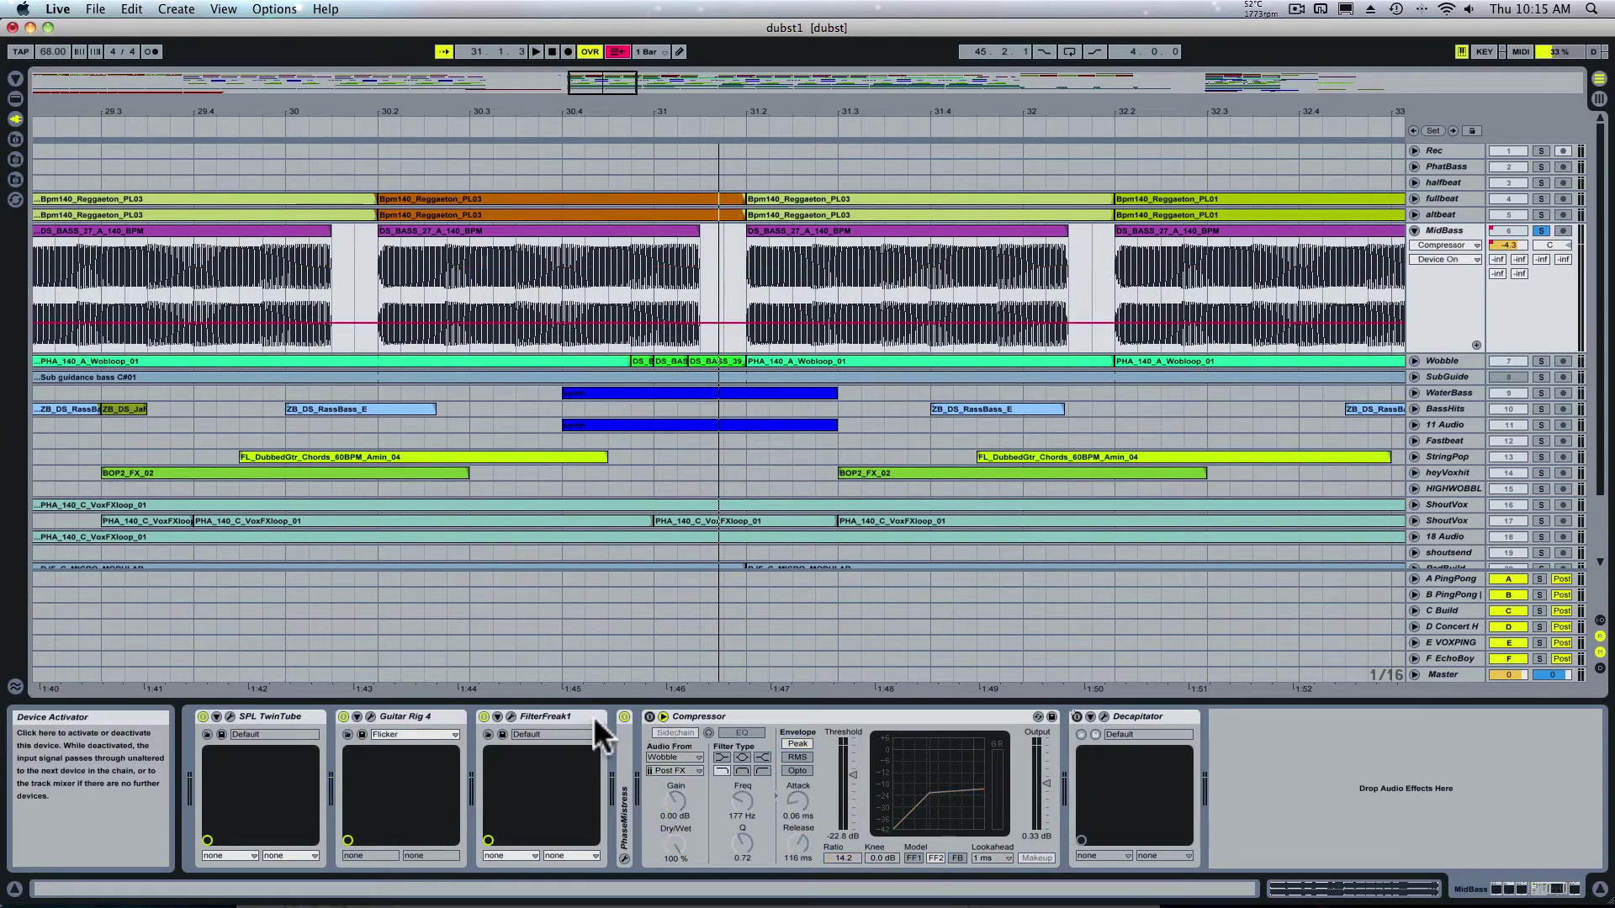
left_click(624, 716)
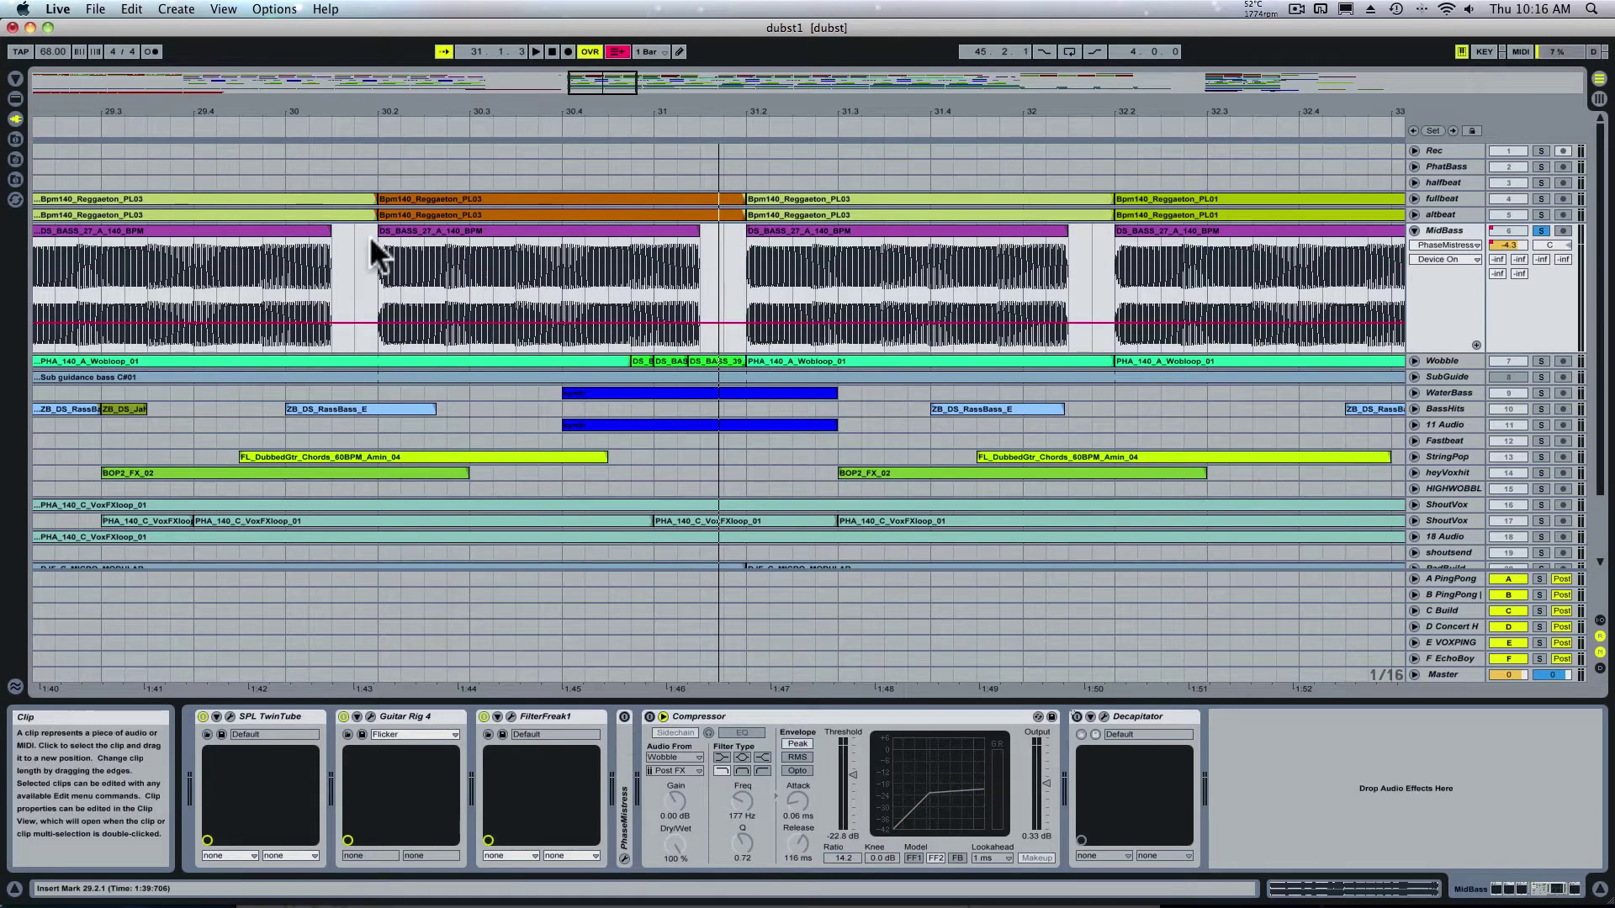
left_click(484, 717)
left_click(343, 716)
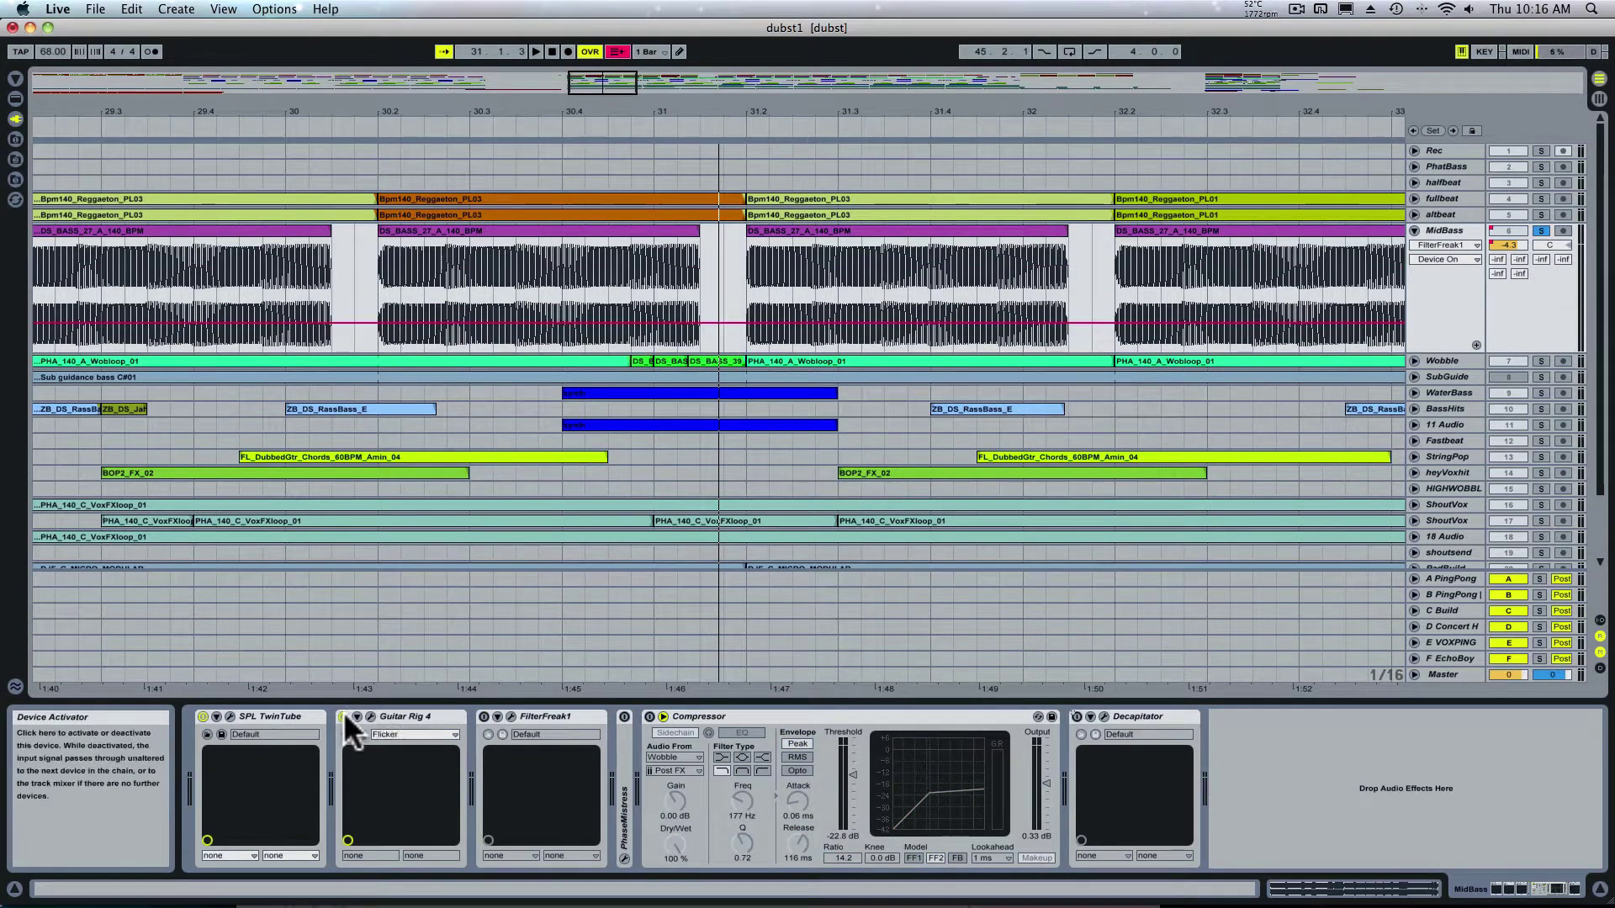
left_click(203, 716)
left_click_drag(216, 115, 677, 267)
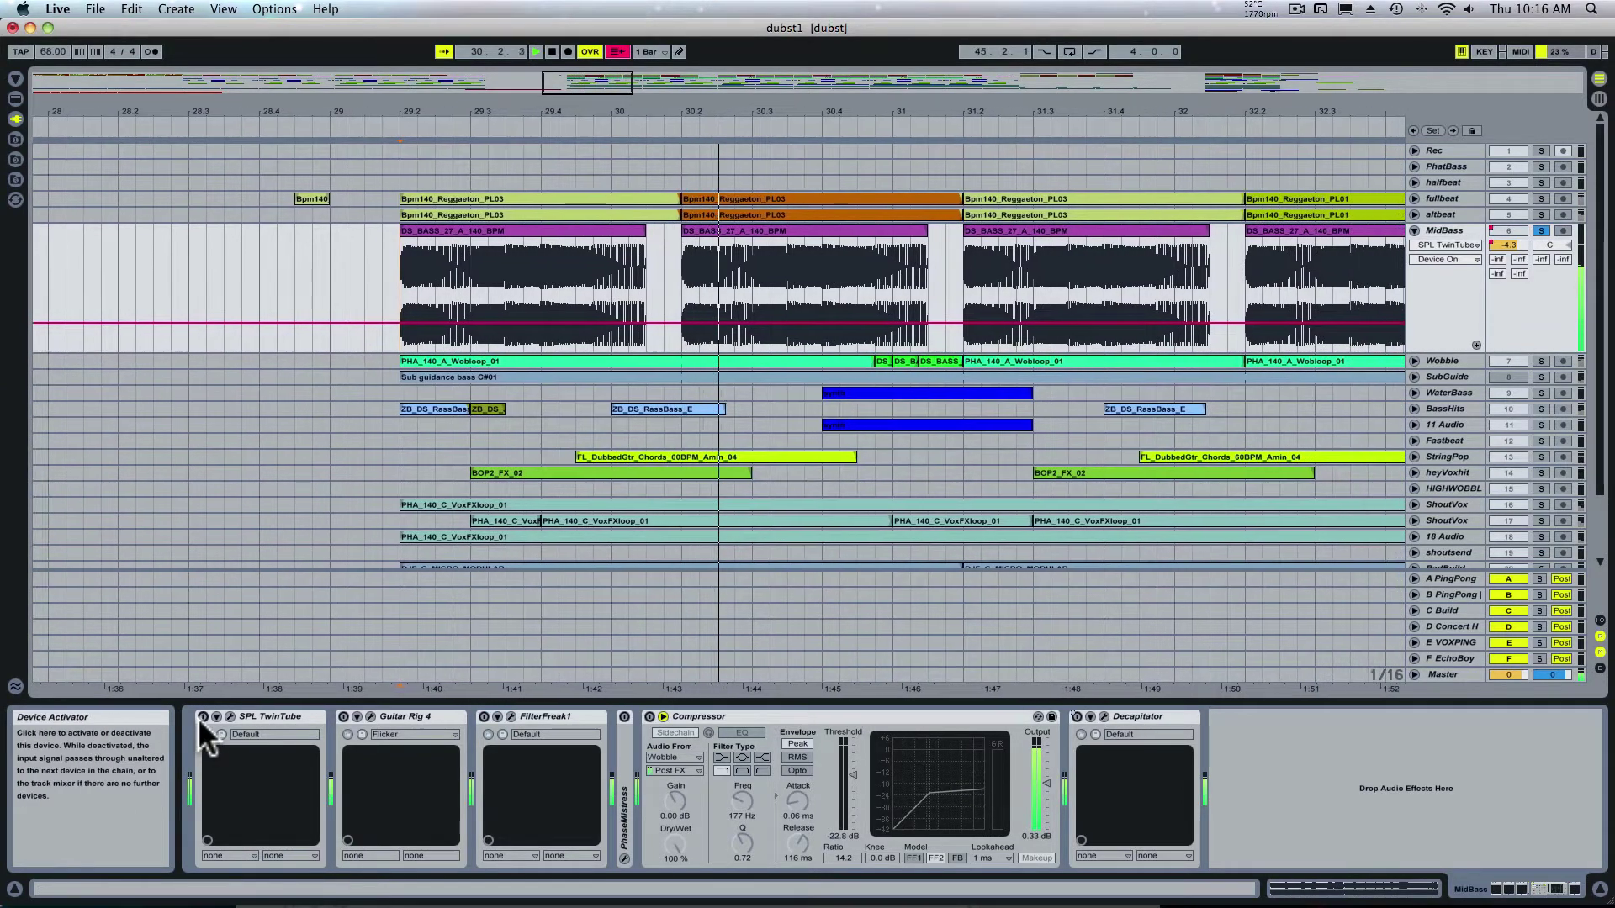
Show the SPL TwinTube plug-in window and reactivate SPL TwinTube and Guitar Rig 4 on MidBass during playback
left_click(230, 717)
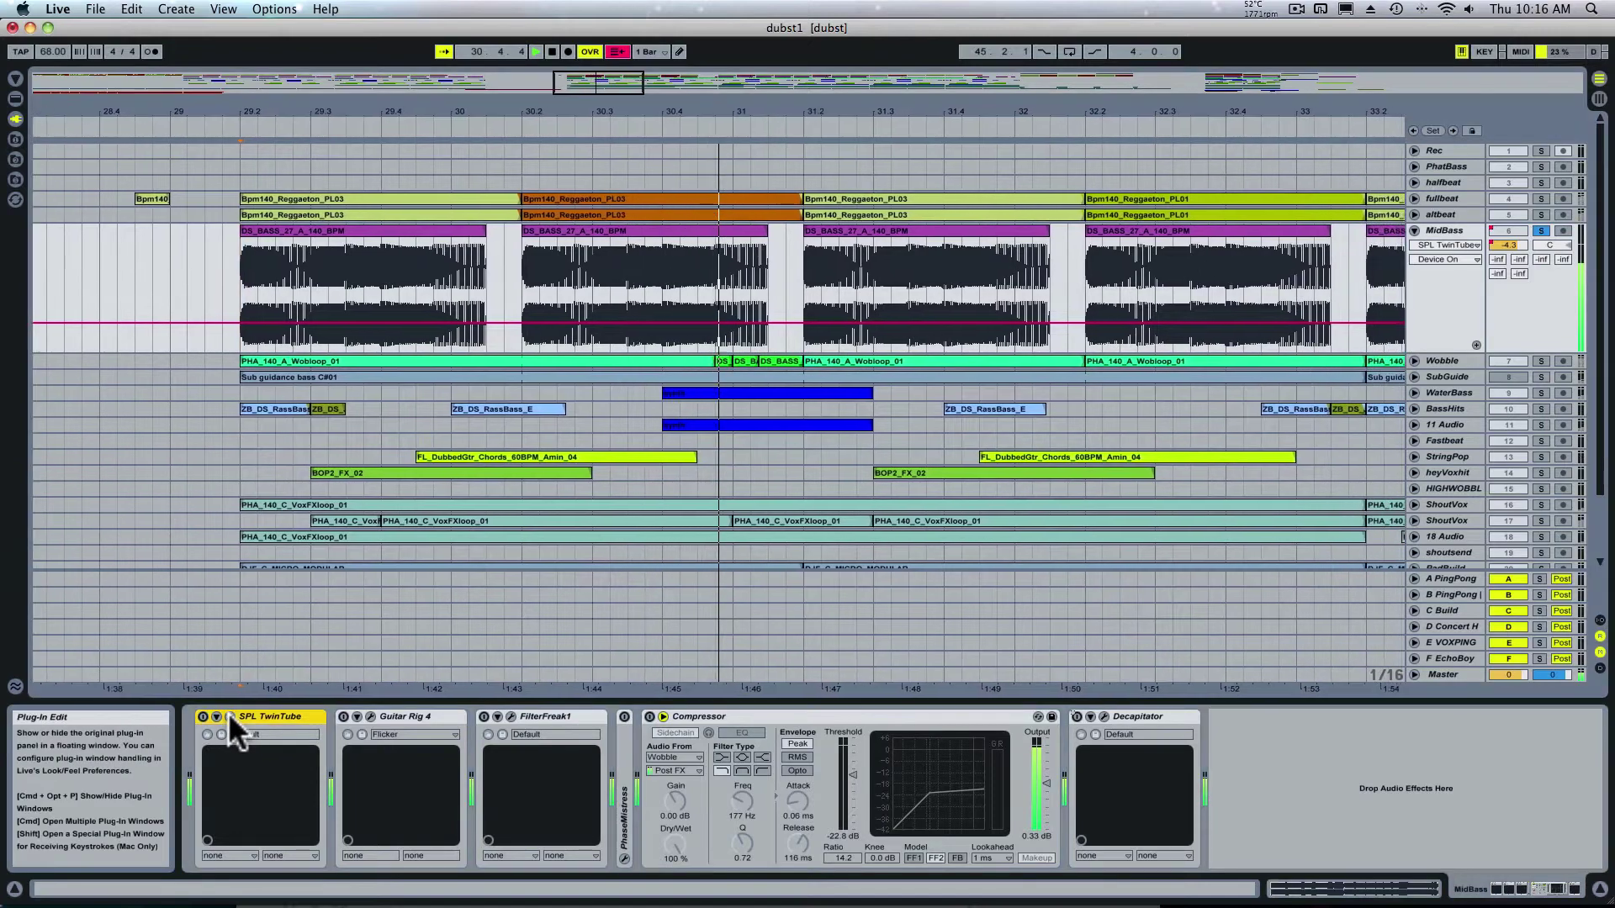
left_click(229, 716)
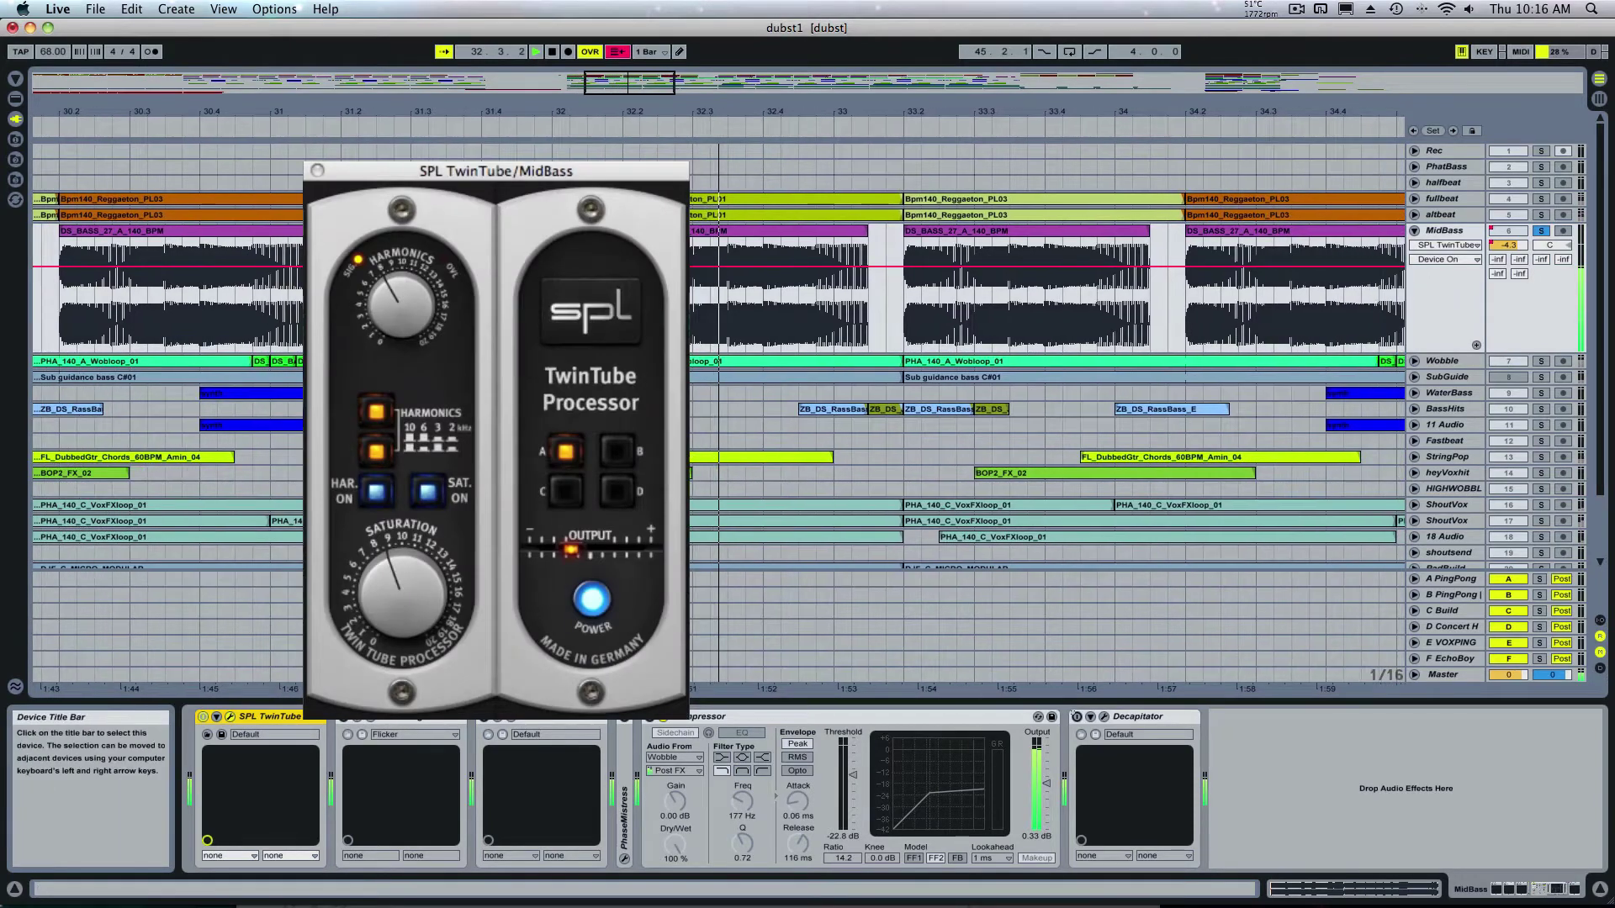
left_click(370, 717)
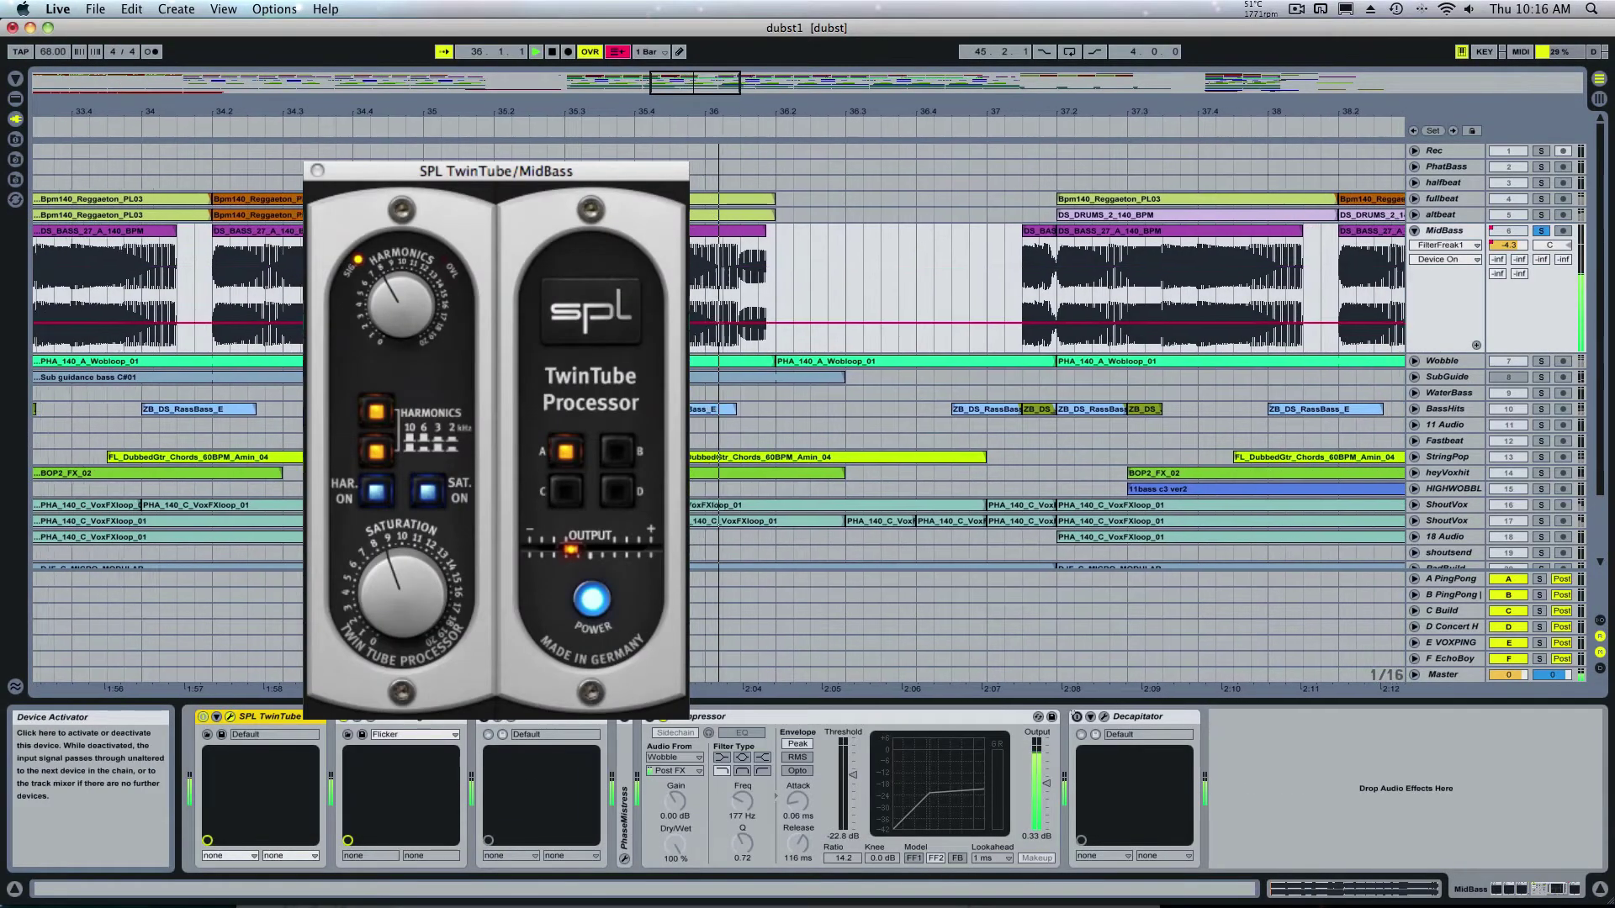
Reactivate FilterFreak1 and PhaseMistress on MidBass and show both plug-in windows
left_click(509, 716)
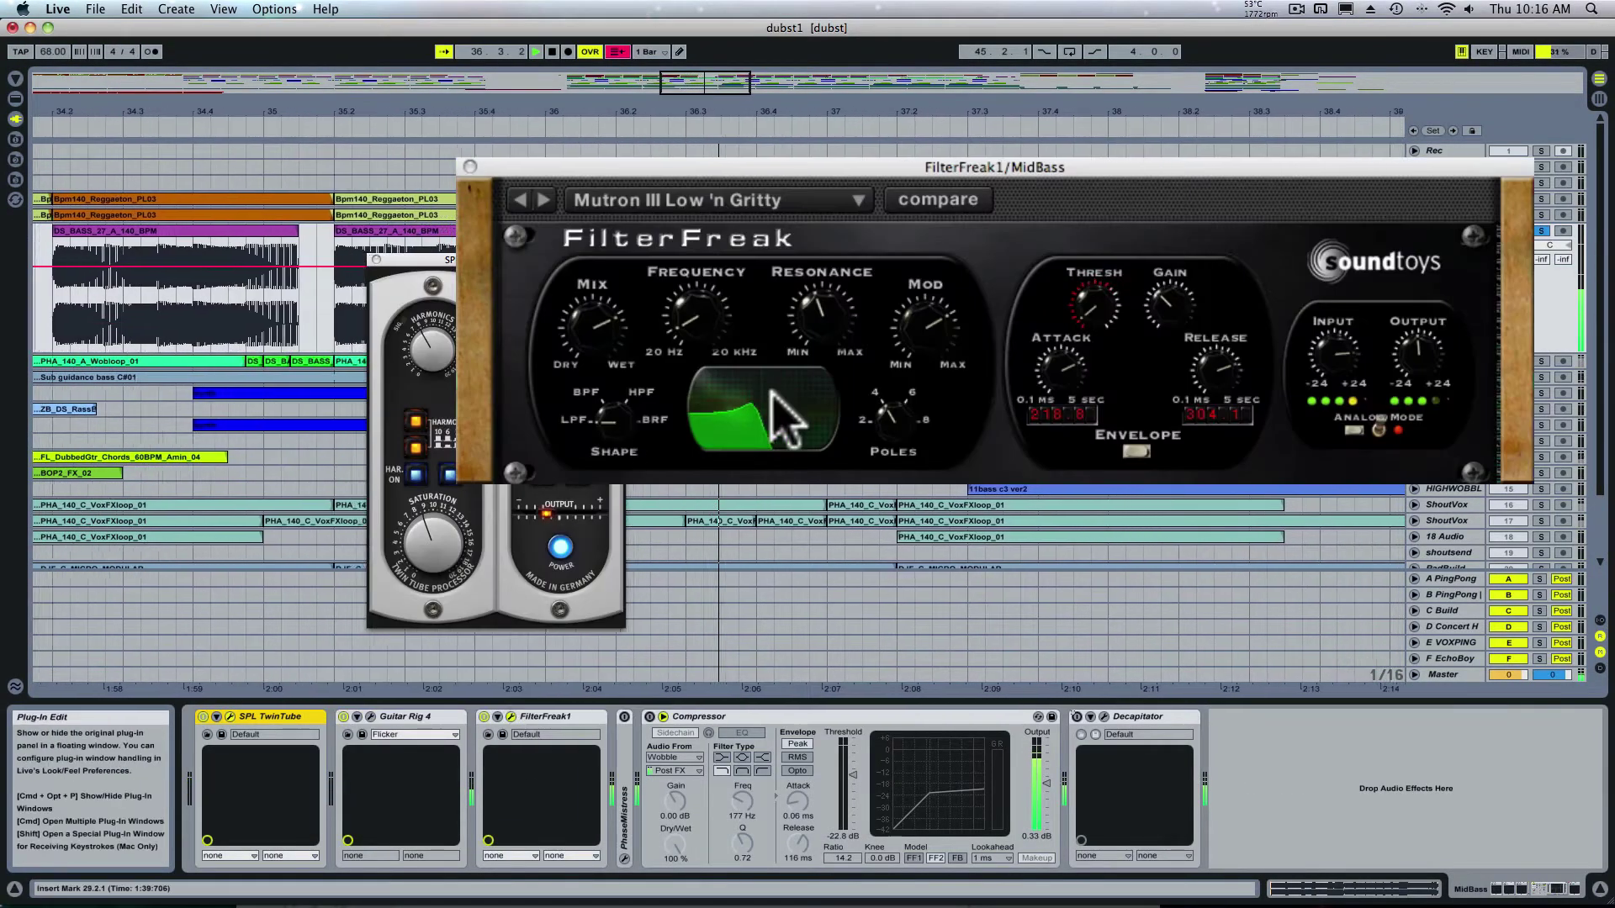
left_click_drag(834, 169, 824, 154)
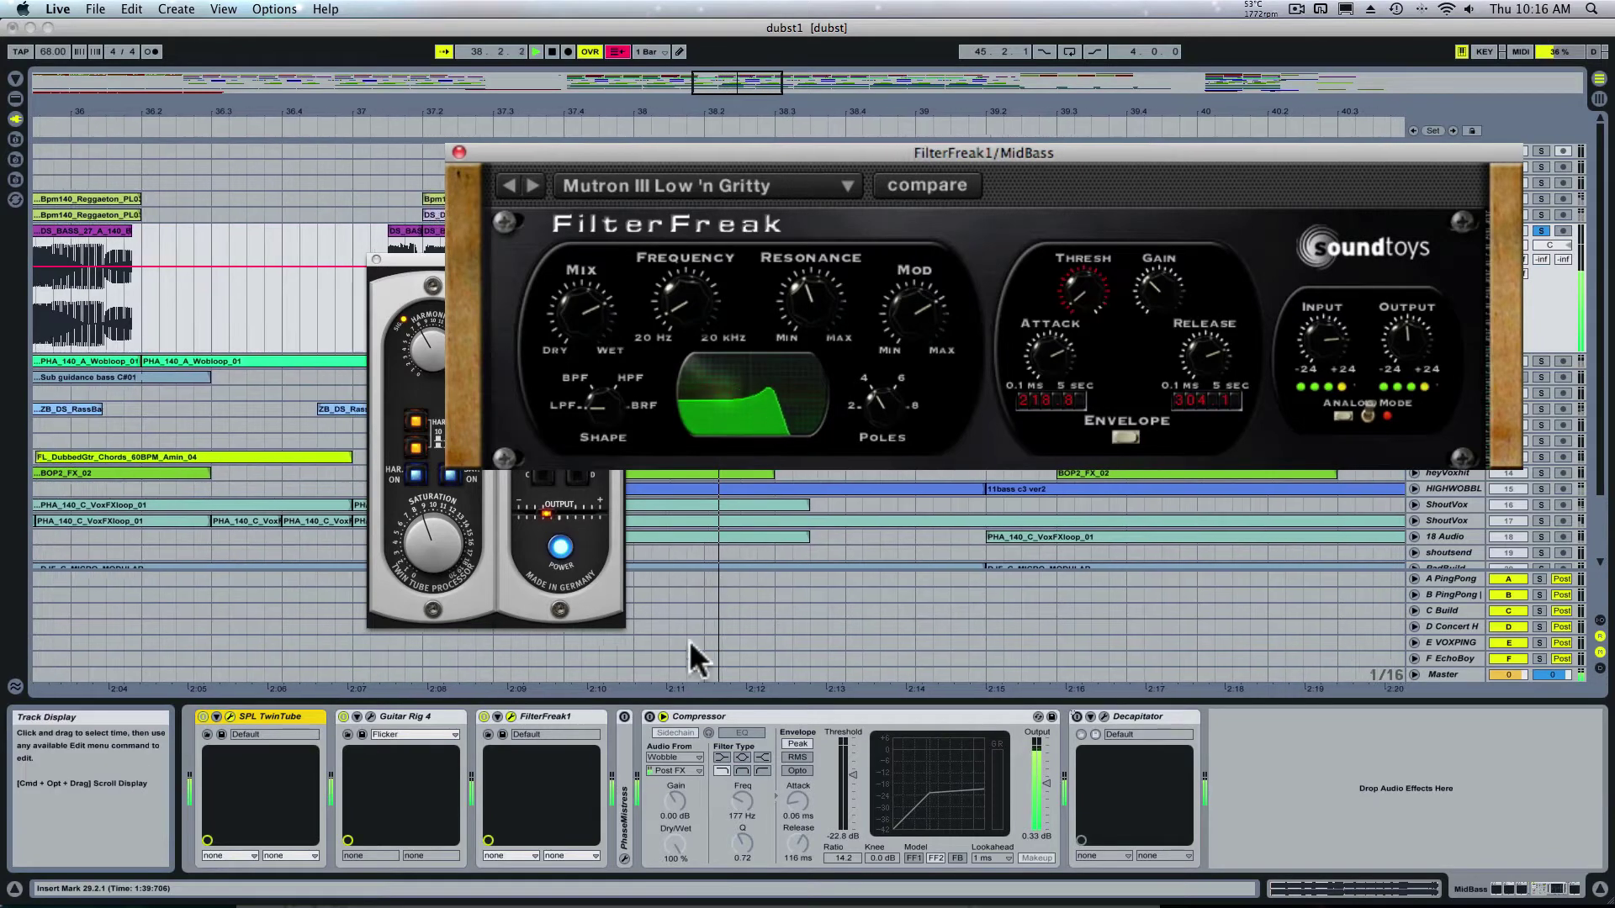
left_click(623, 857)
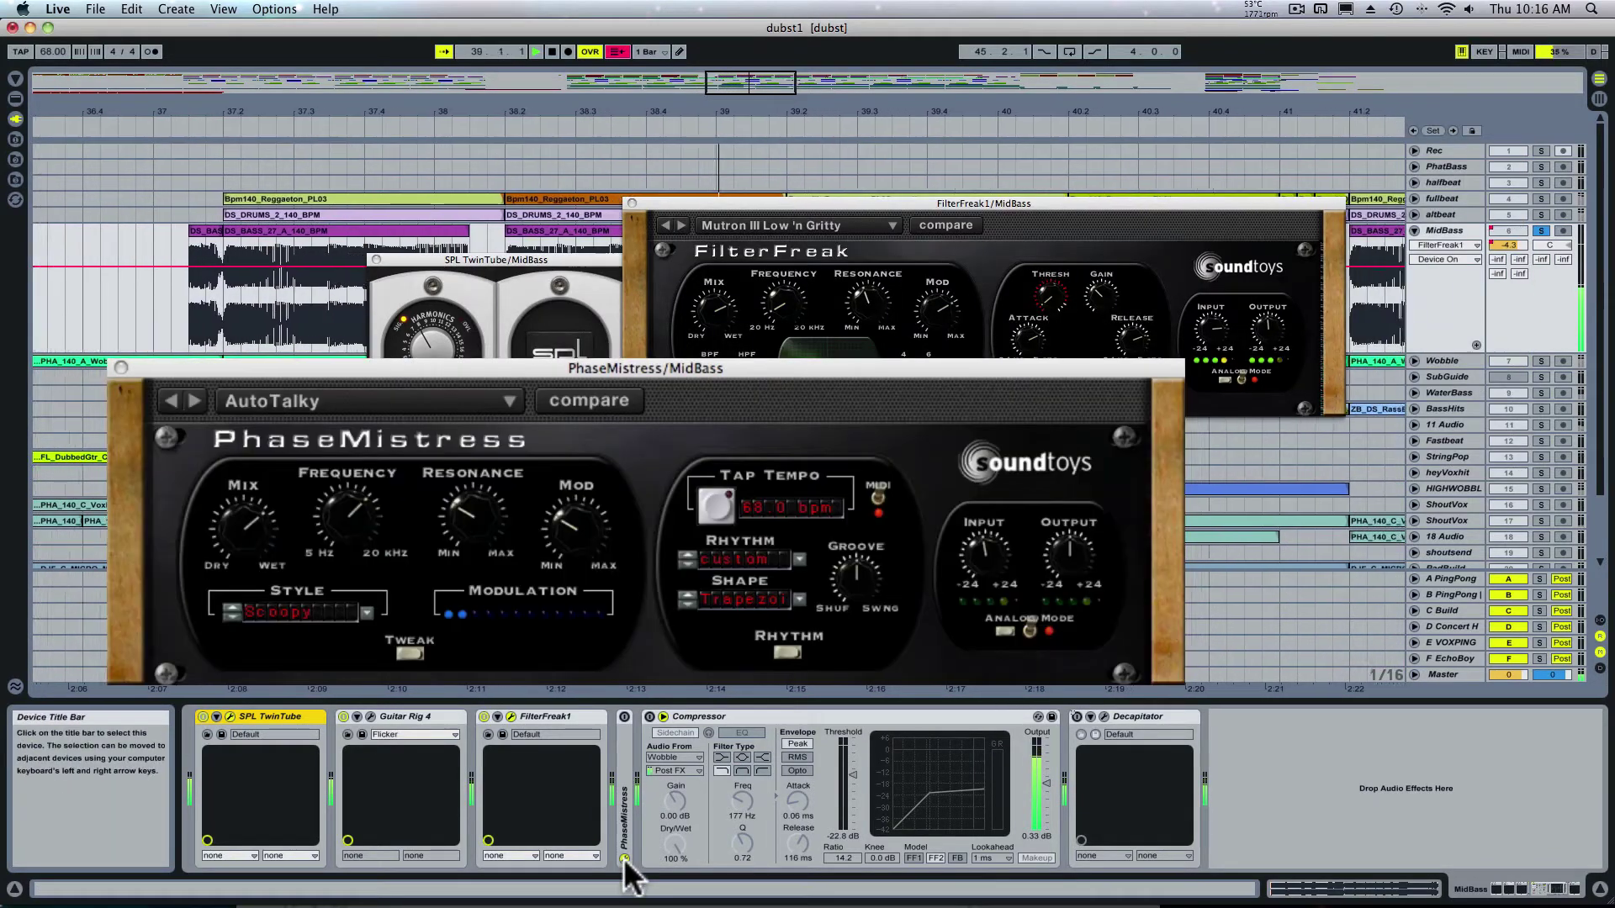
left_click(624, 718)
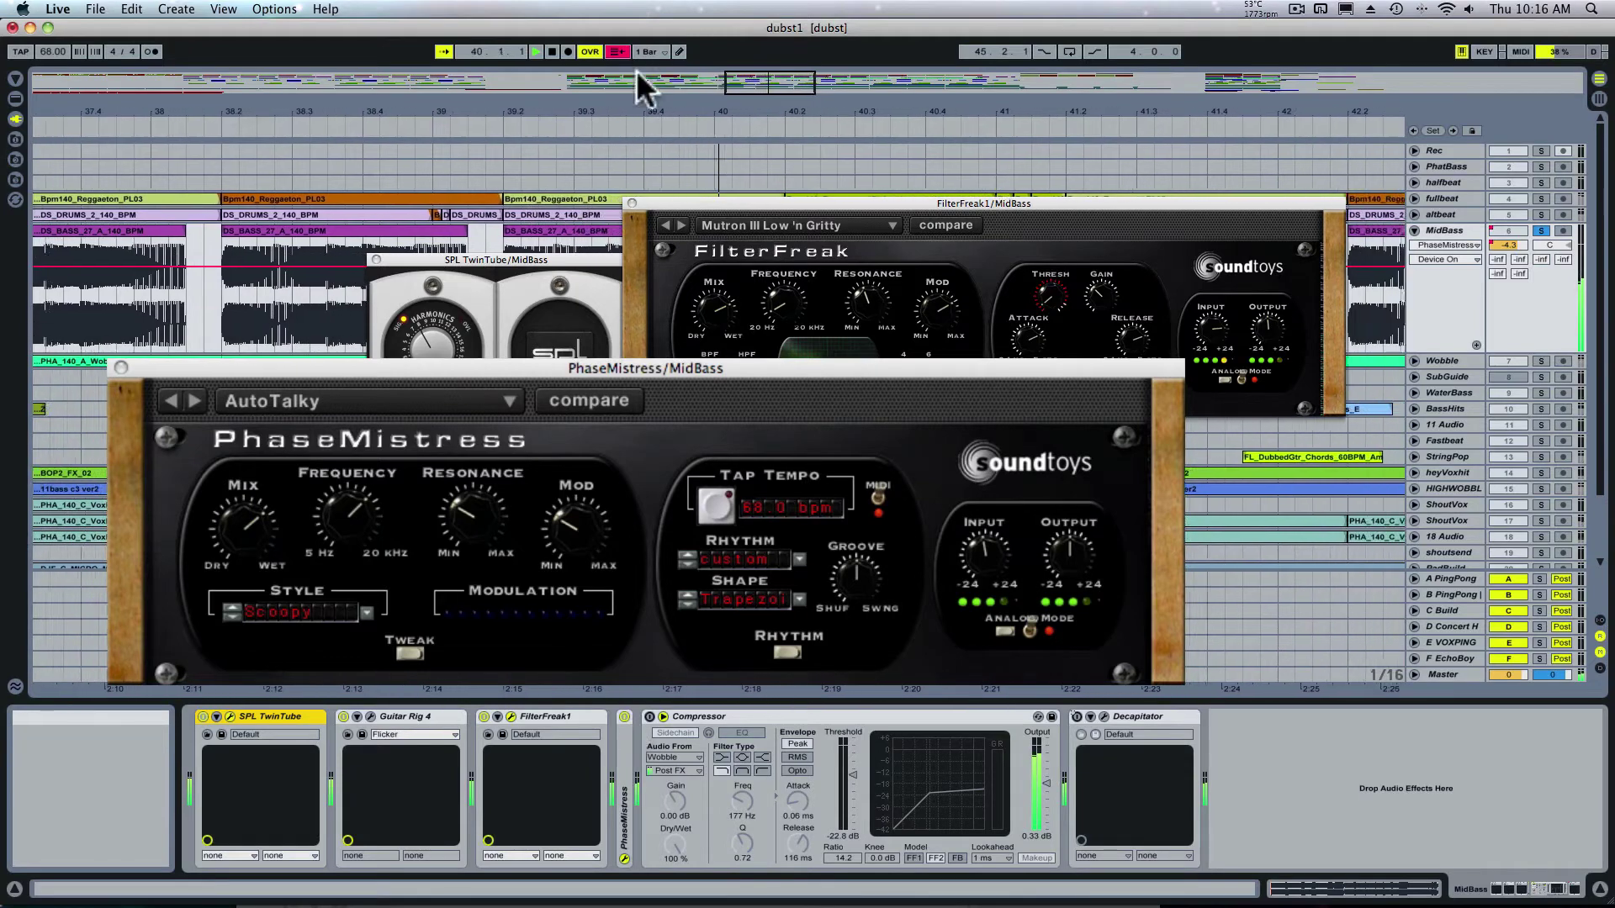
Reactivate the sidechained Compressor on MidBass and close the FilterFreak, TwinTube and PhaseMistress windows
left_click(631, 203)
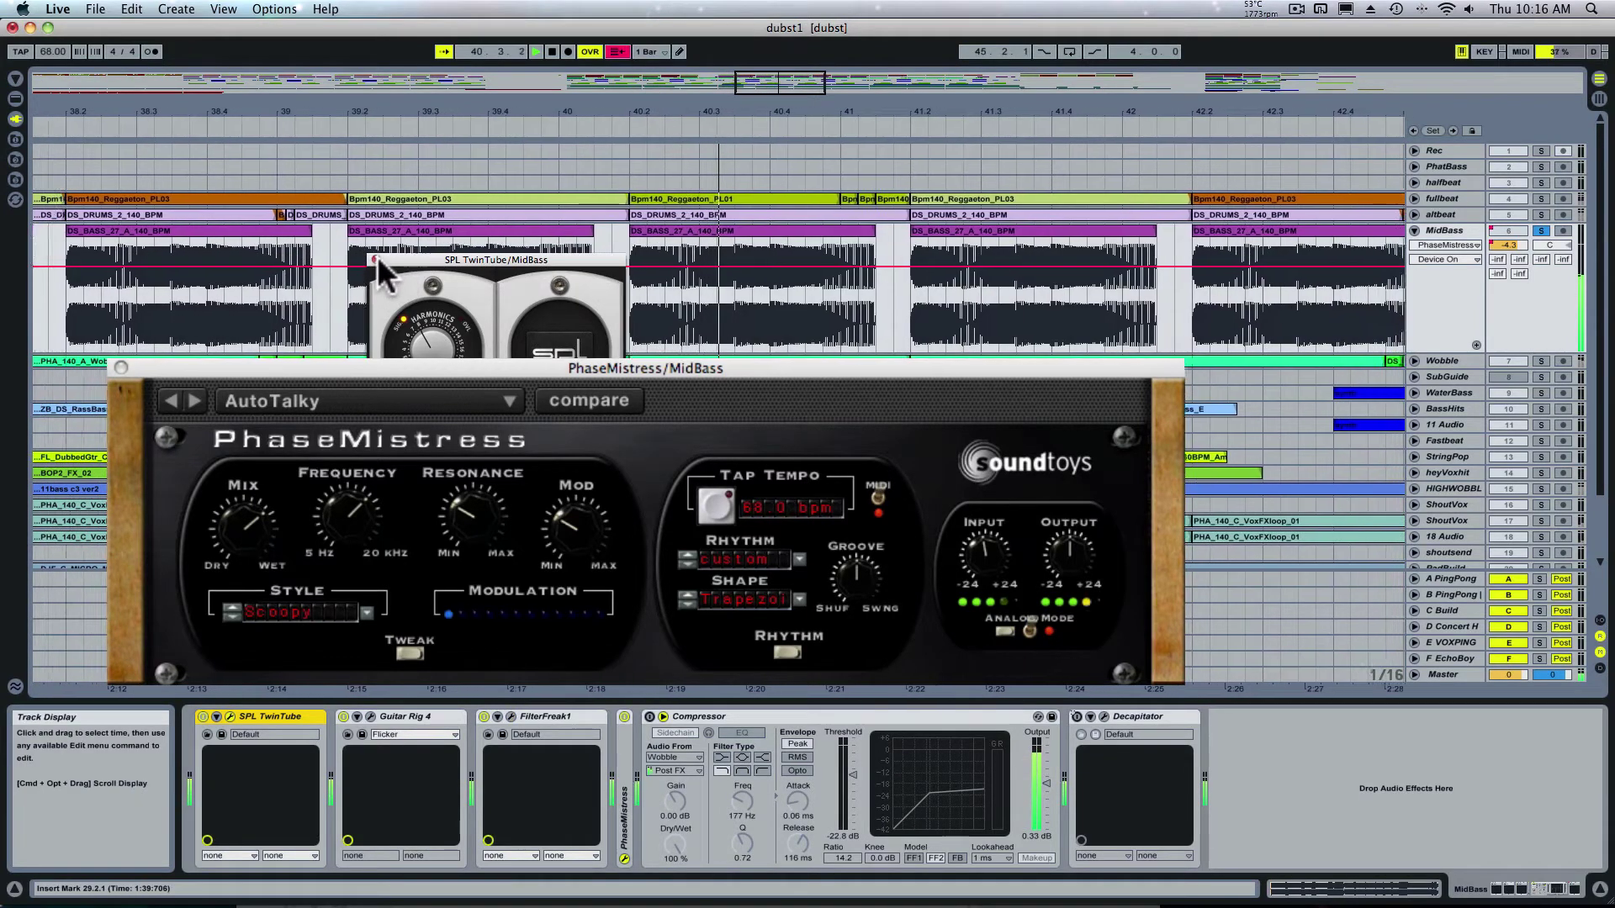
left_click(375, 260)
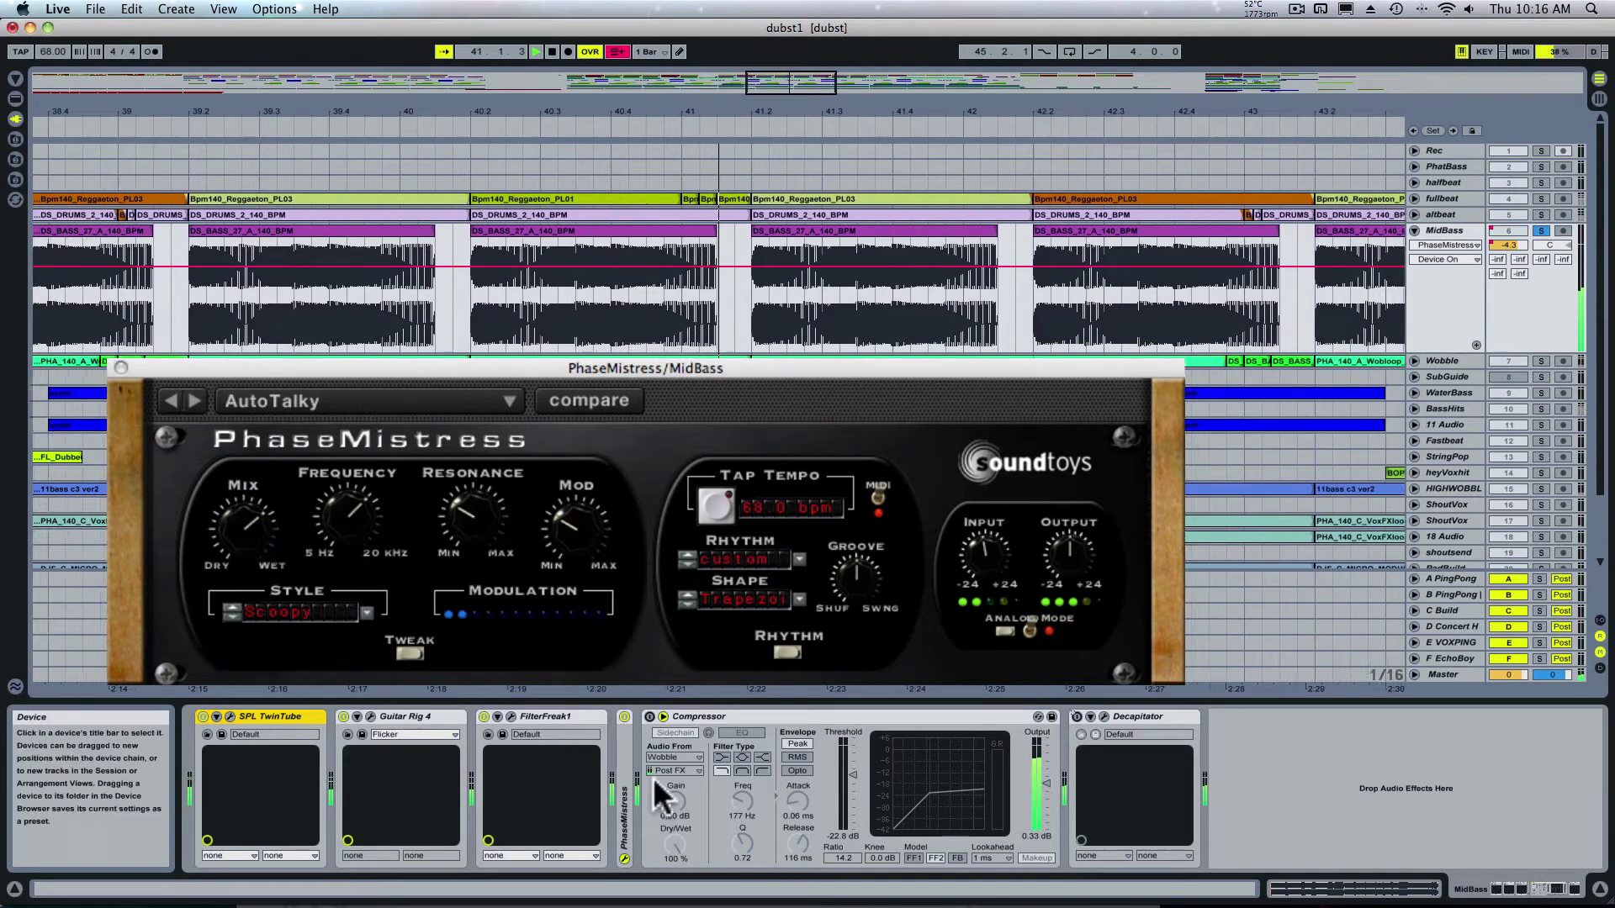
left_click(648, 717)
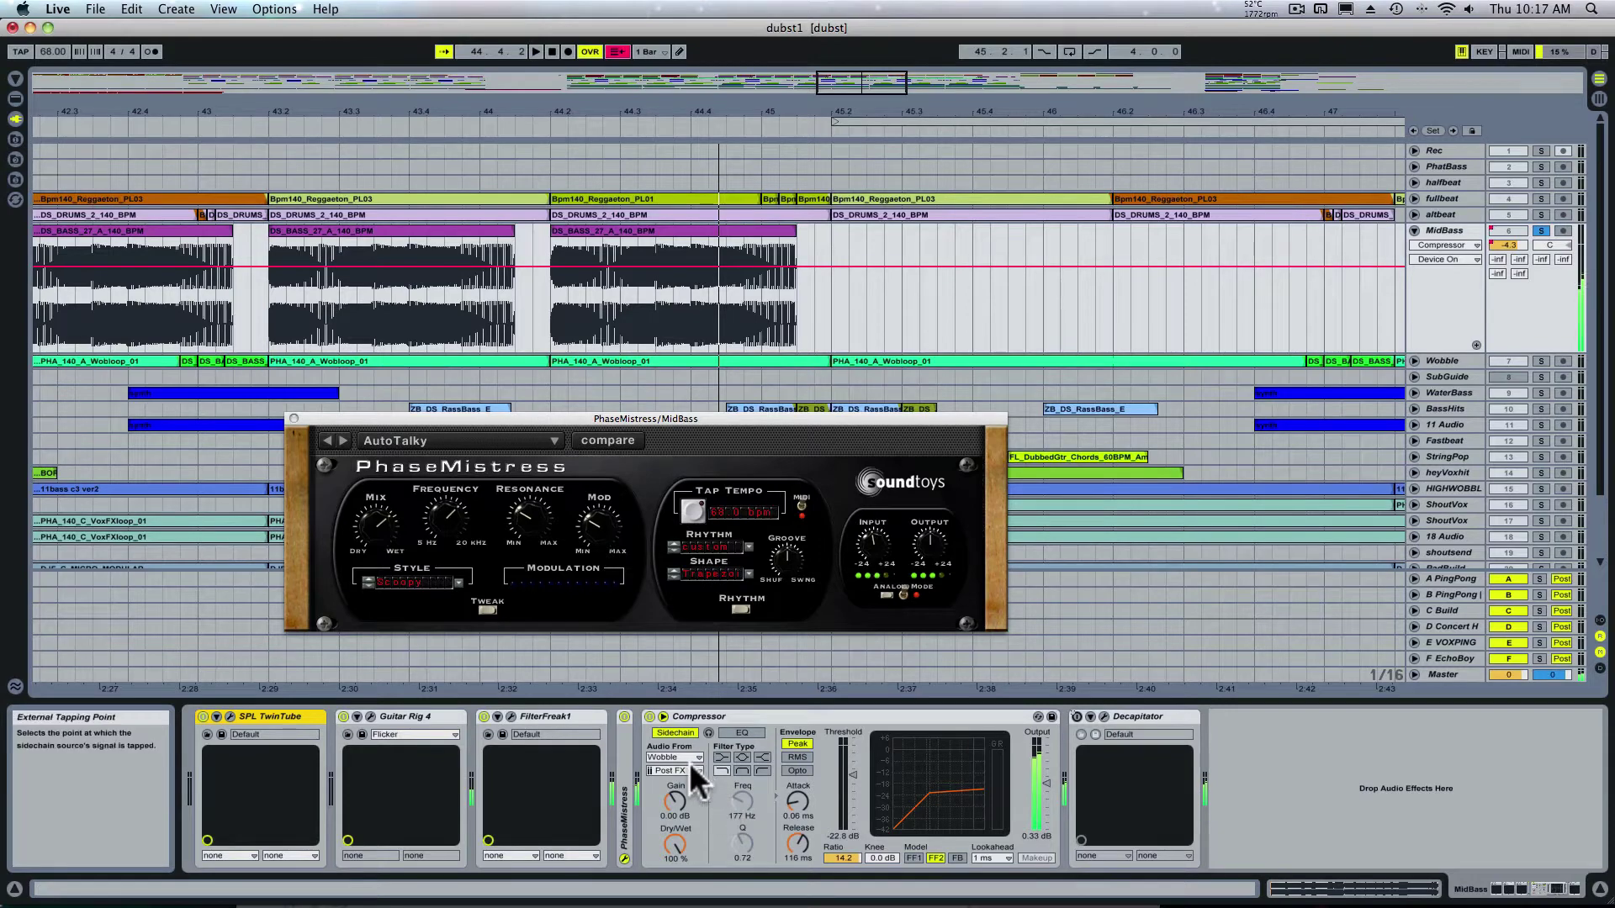
left_click(293, 417)
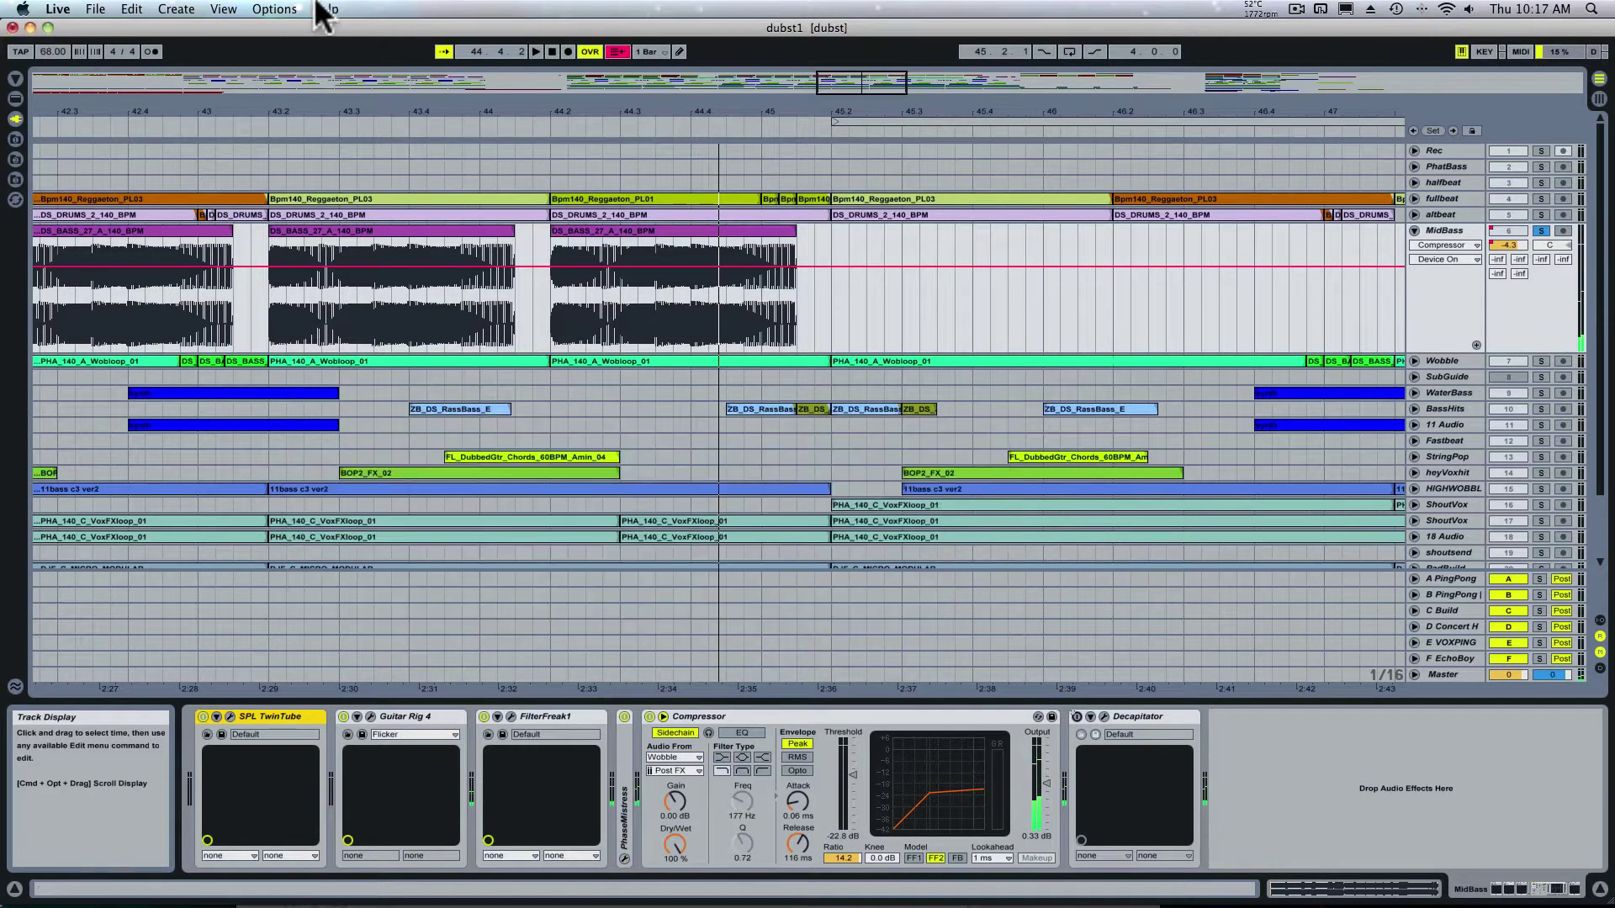
Play MidBass from 29.2 with Decapitator switched on and the Compressor bypassed, and show the Decapitator plug-in window
left_click_drag(360, 108, 215, 319)
key("space")
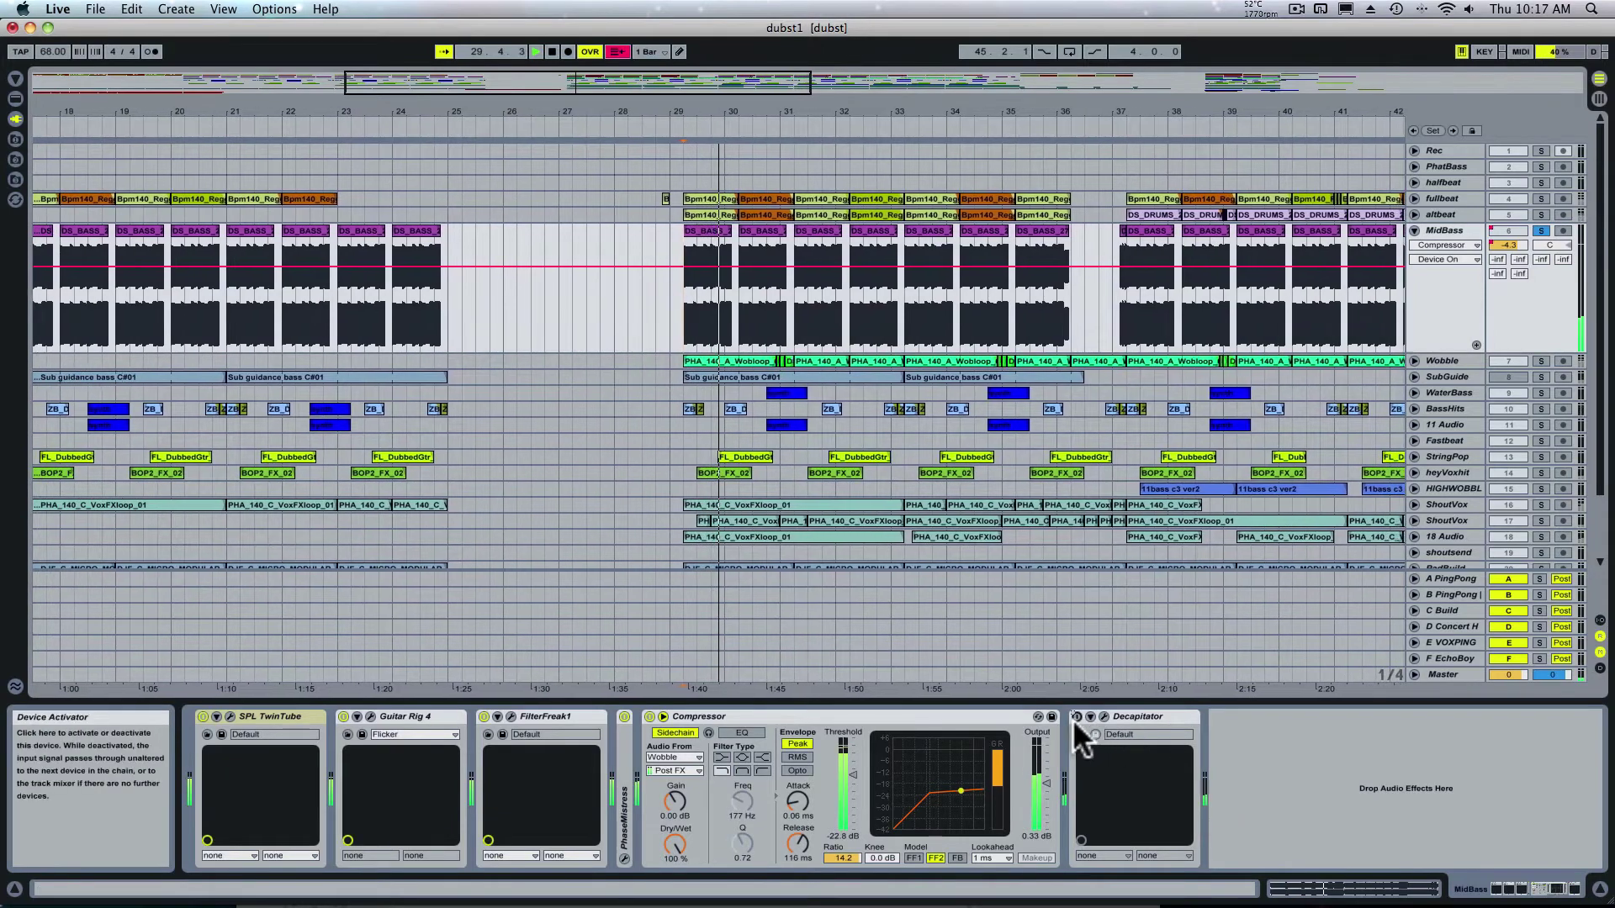
left_click(1076, 717)
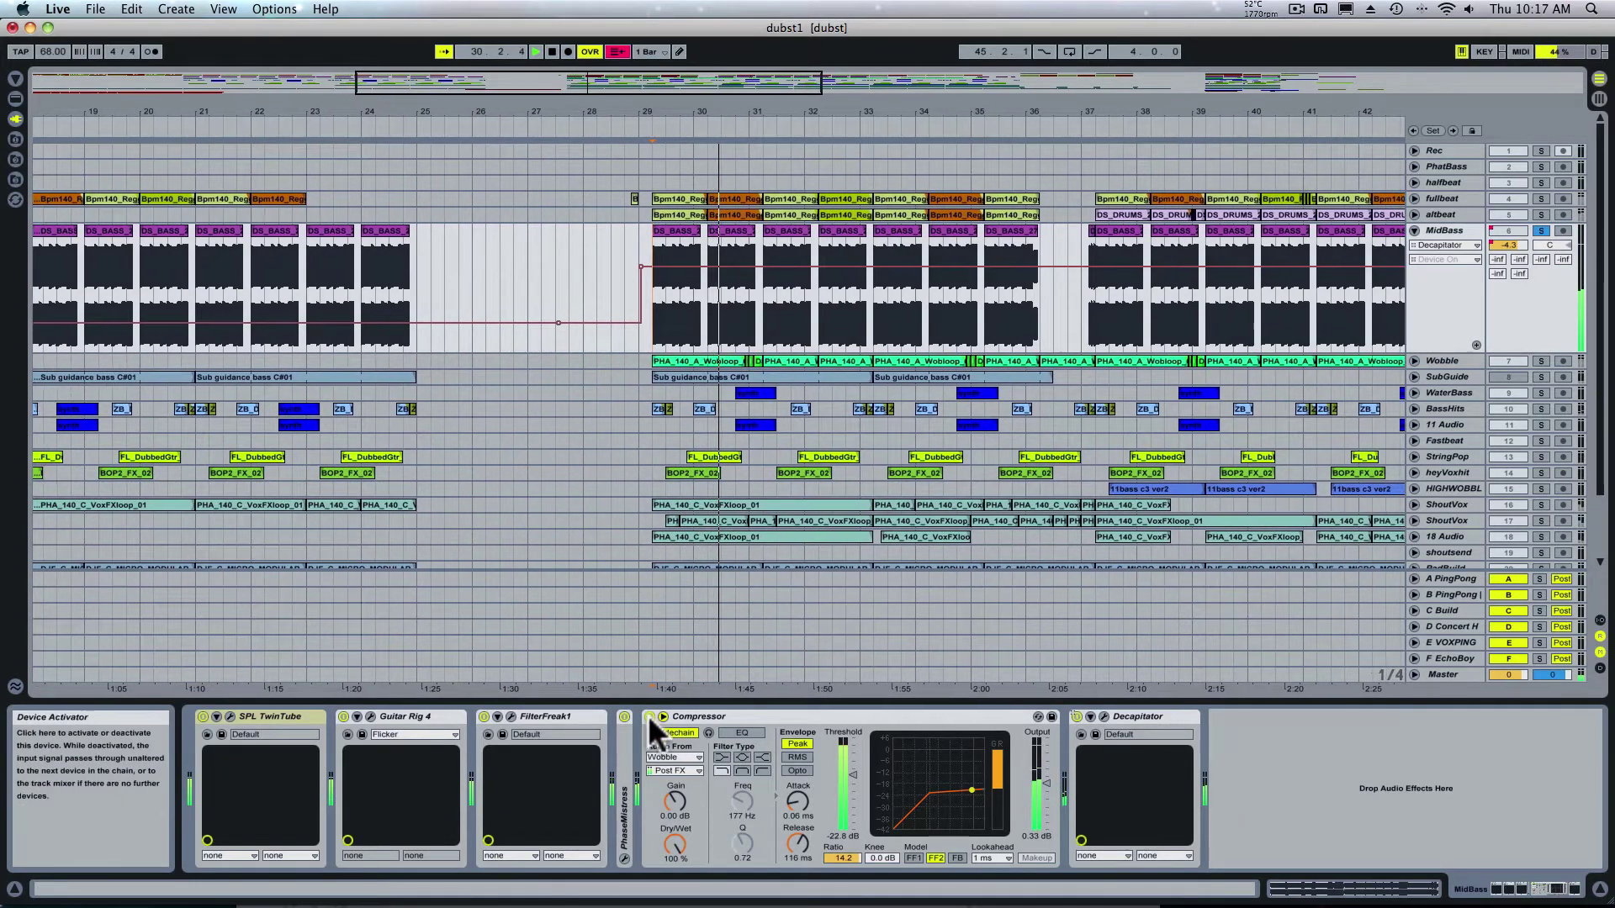
left_click(648, 716)
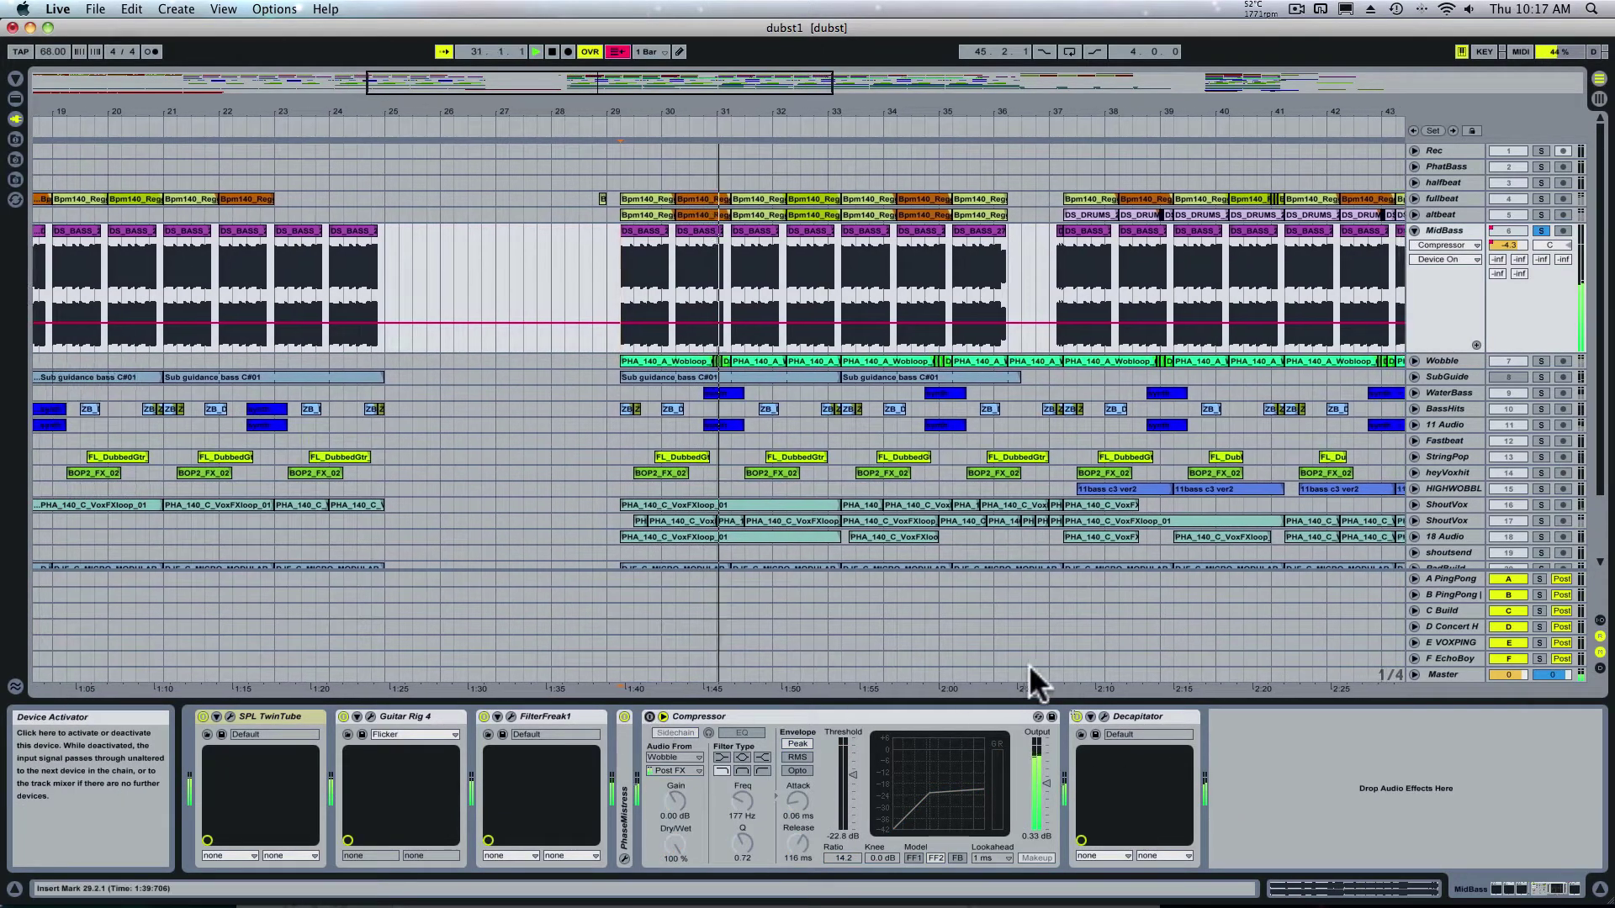
left_click(1104, 716)
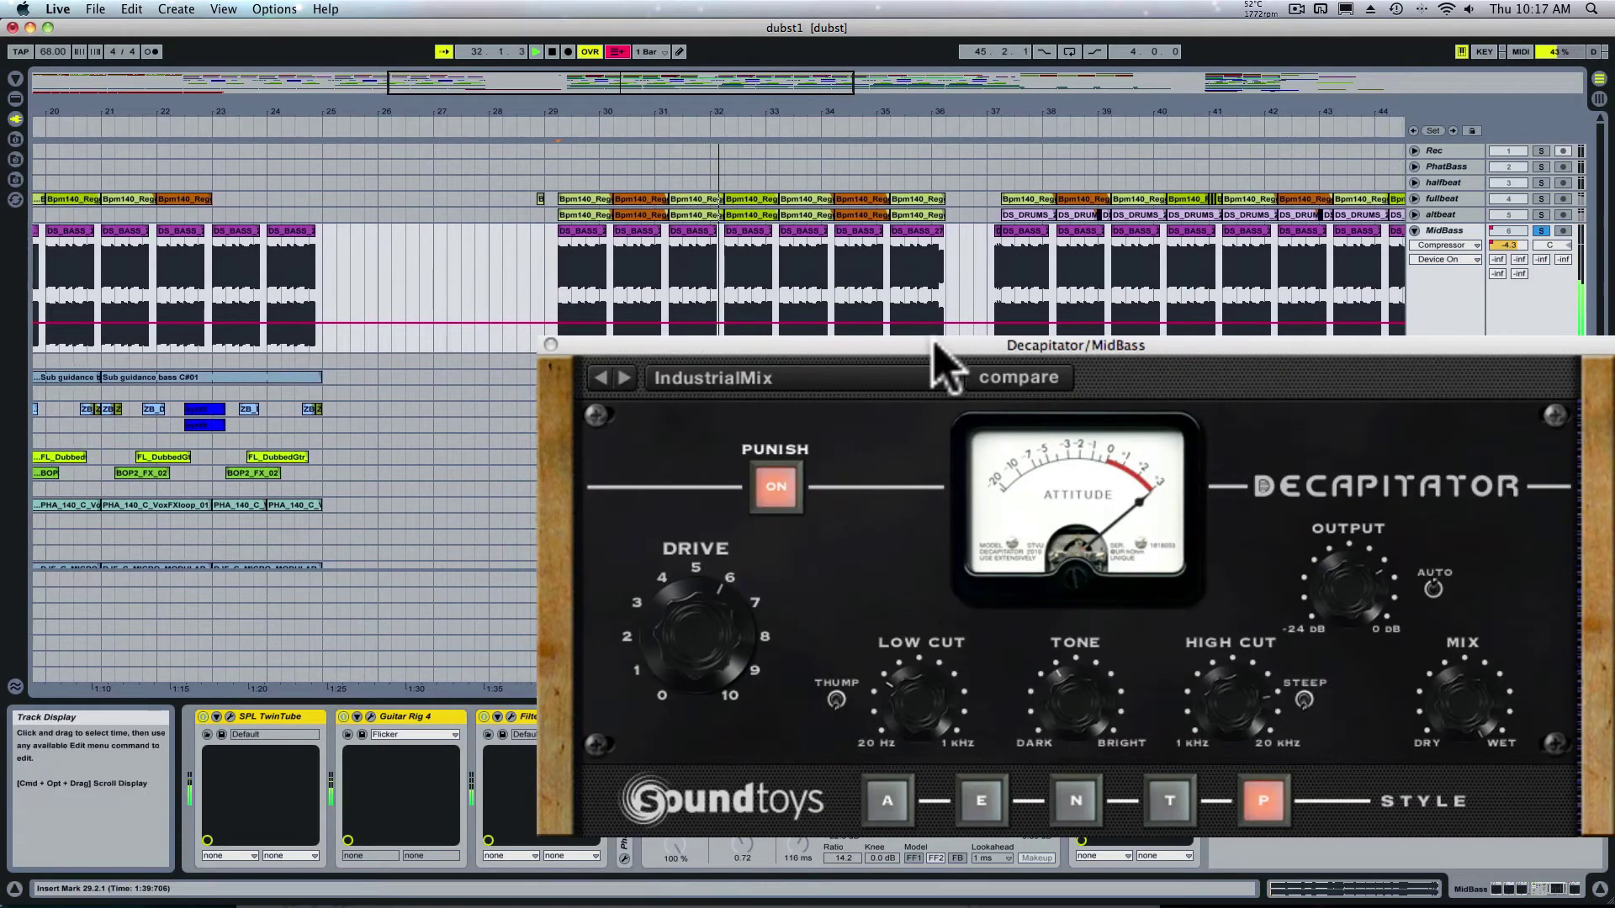
left_click_drag(933, 345, 911, 297)
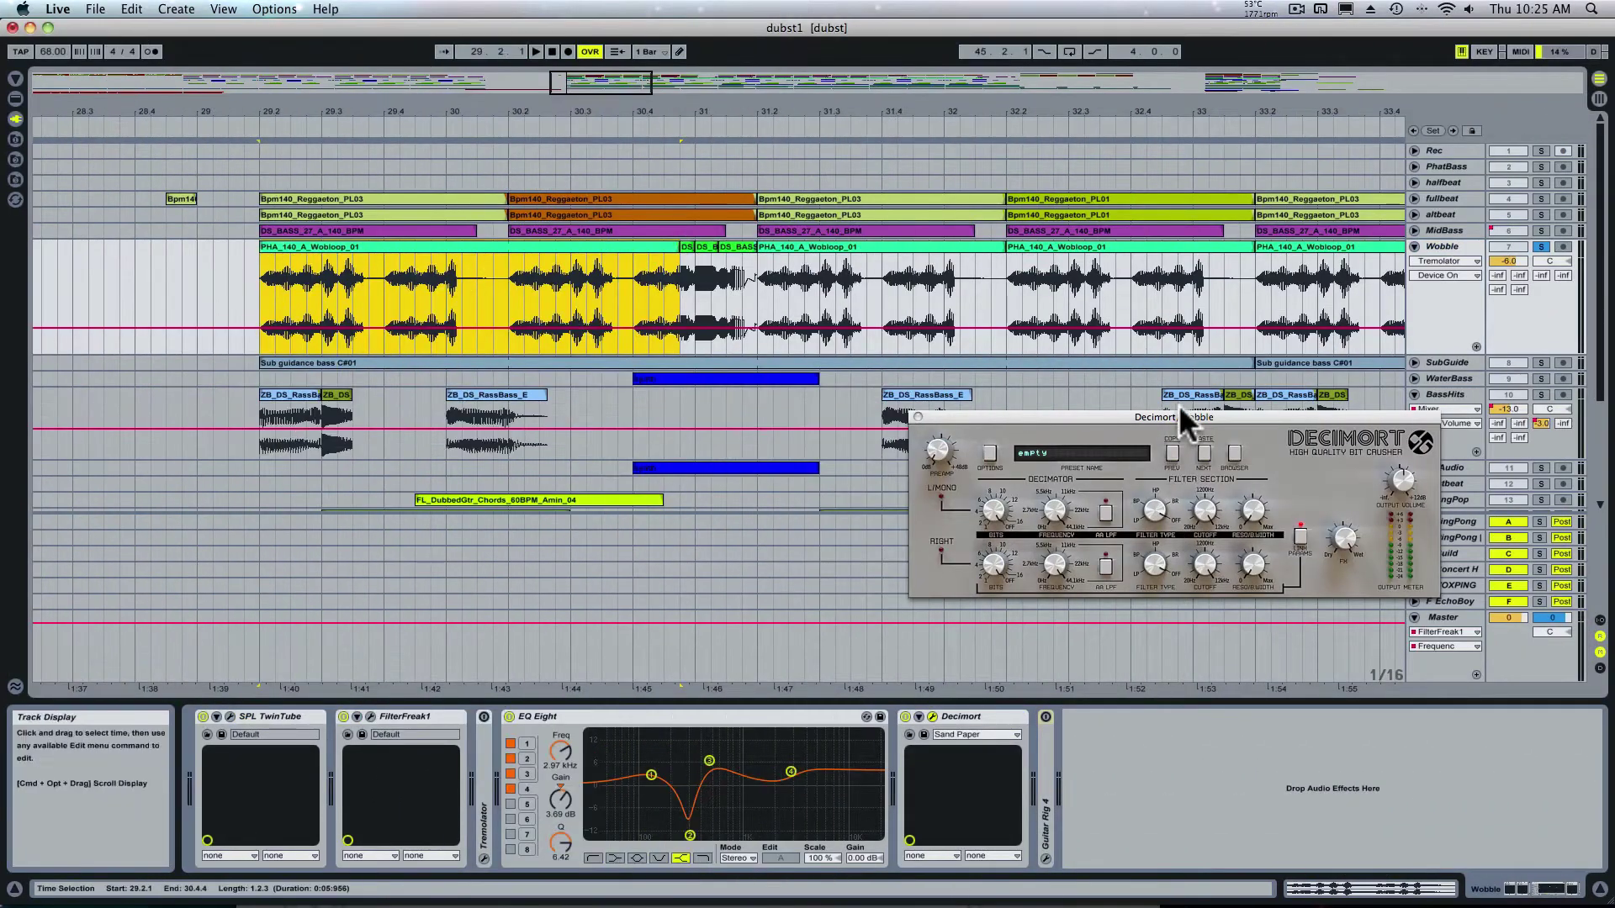
Move the Decimort window below the Wobble waveform and set the playback start at the Wobble clip at 29.2
left_click_drag(1173, 413, 1158, 451)
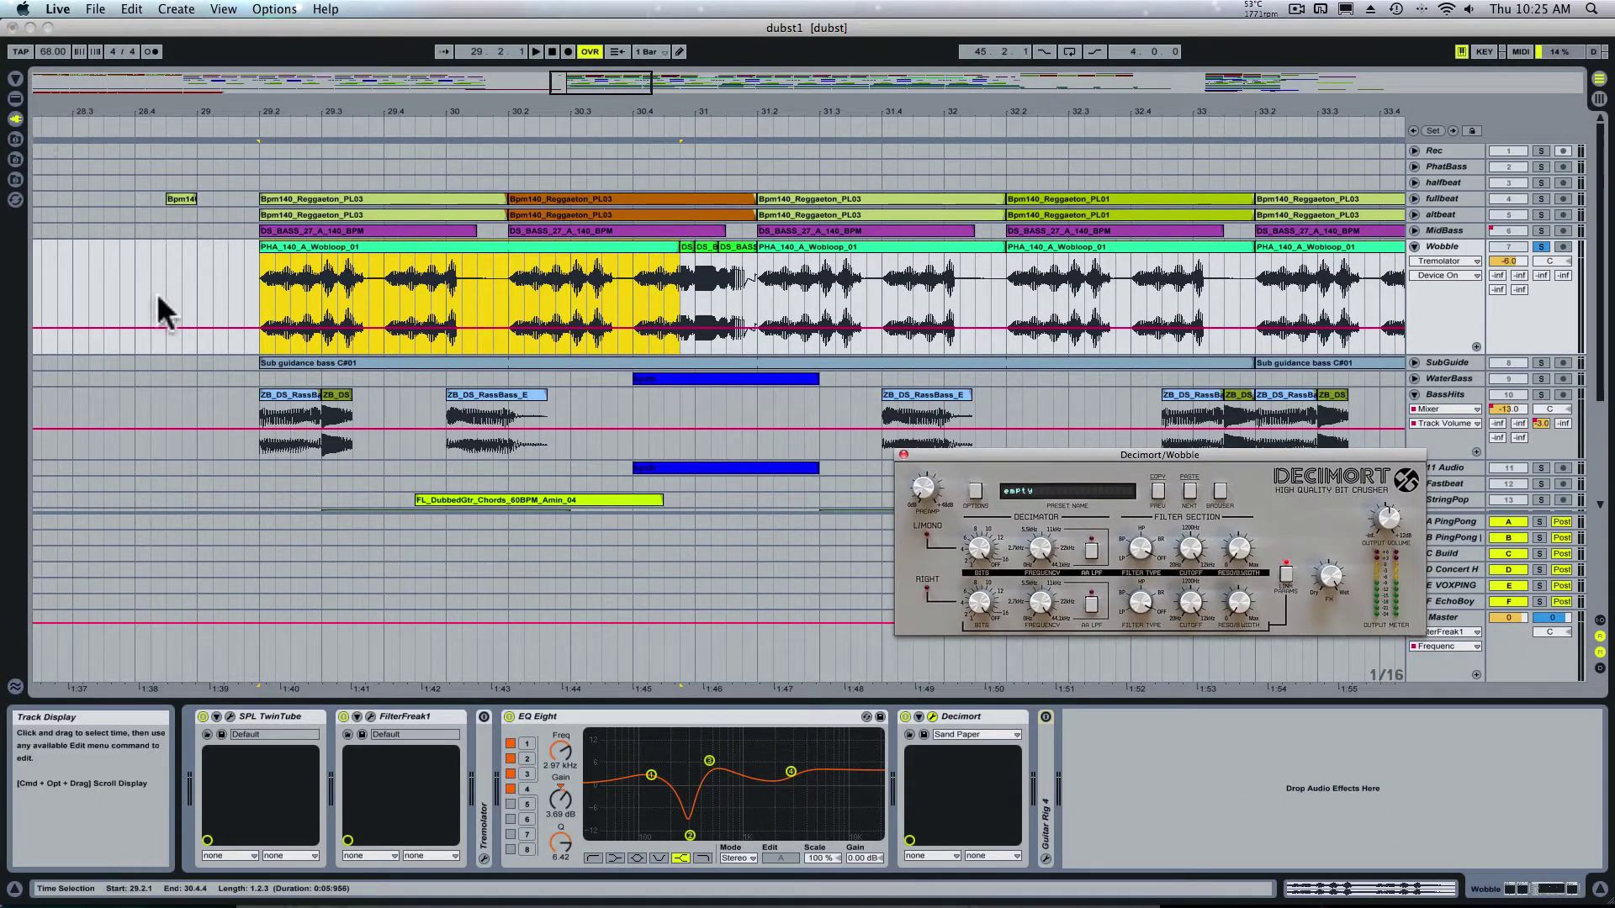
left_click(261, 295)
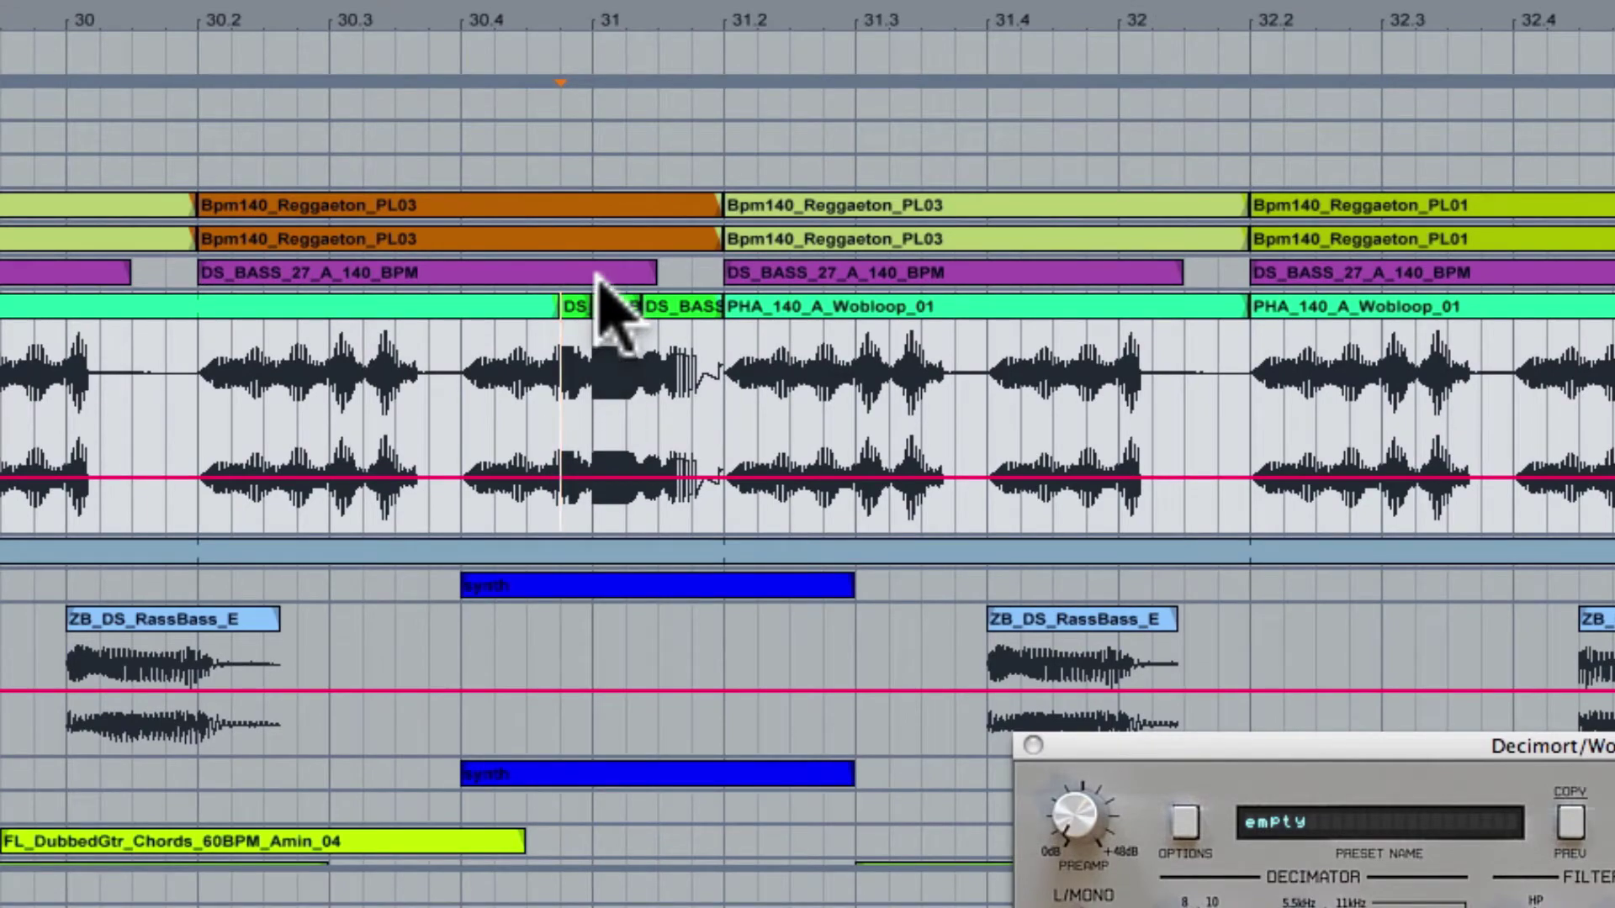
Transpose the first DS_BASS_39 clip on the Wobble track, at 30.4.4, to -3 semitones and stop playback
left_click_drag(596, 35, 596, 168)
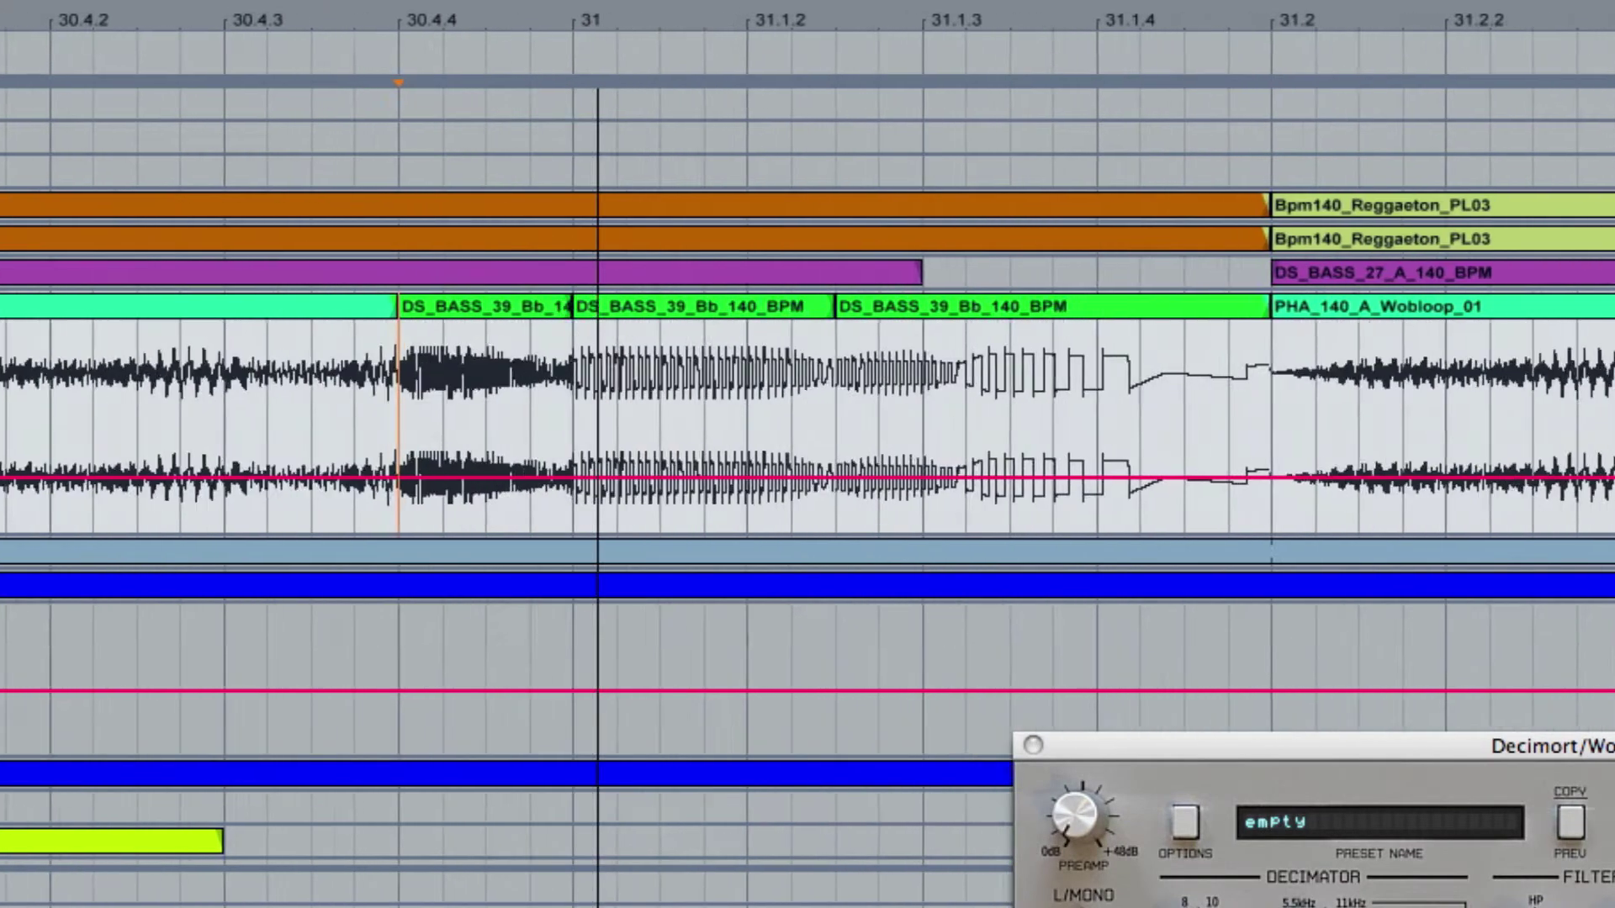
left_click(511, 308)
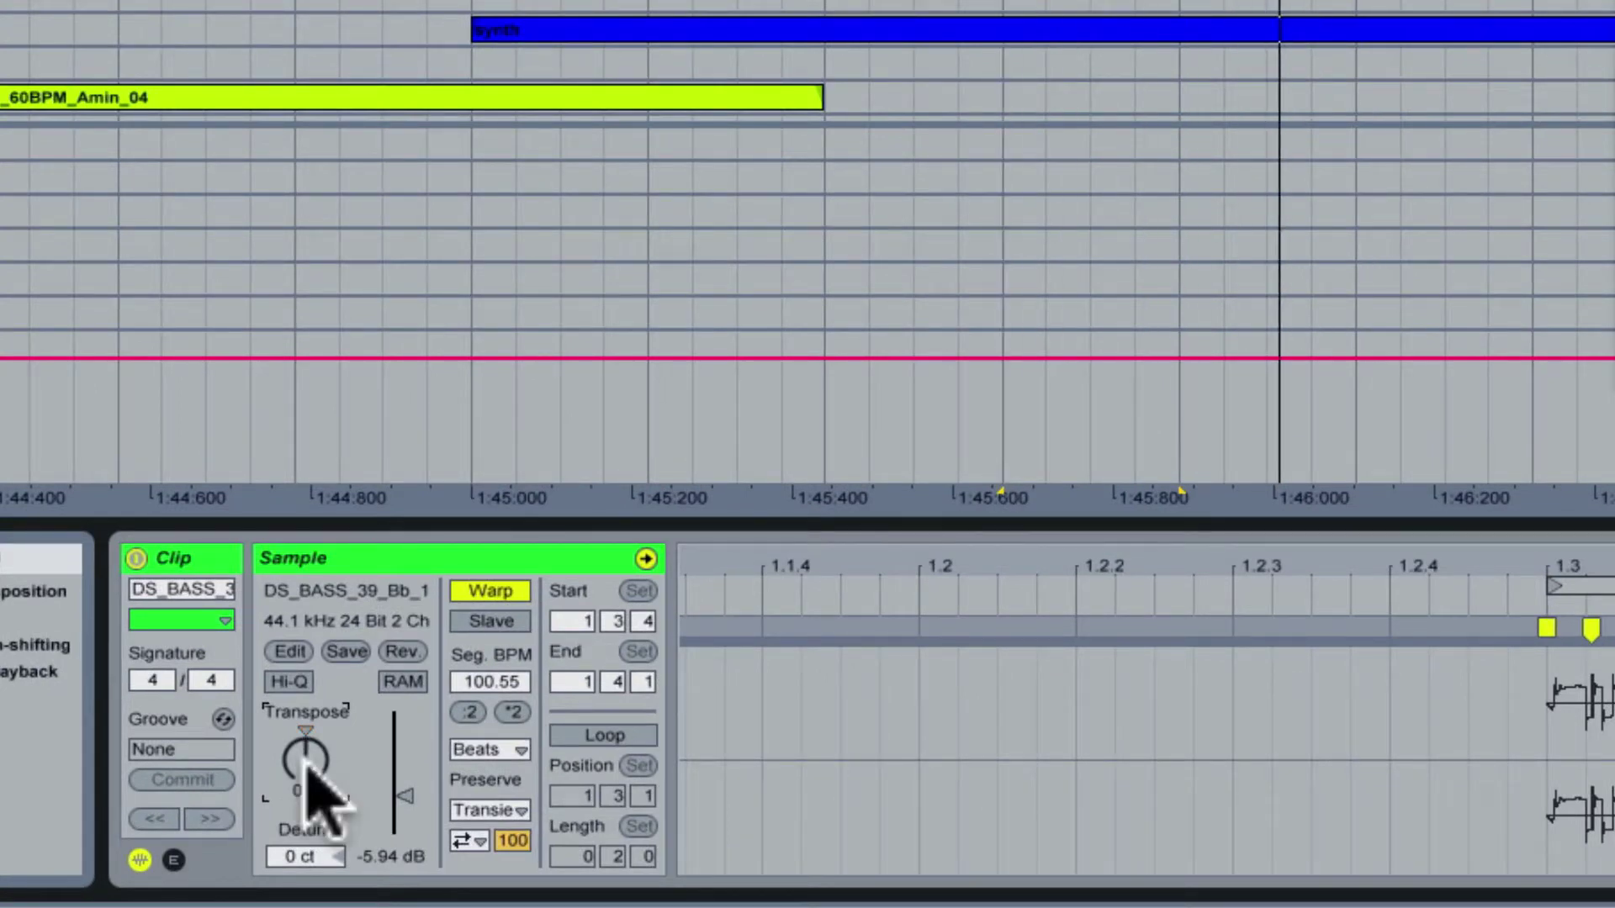
left_click_drag(304, 763, 304, 782)
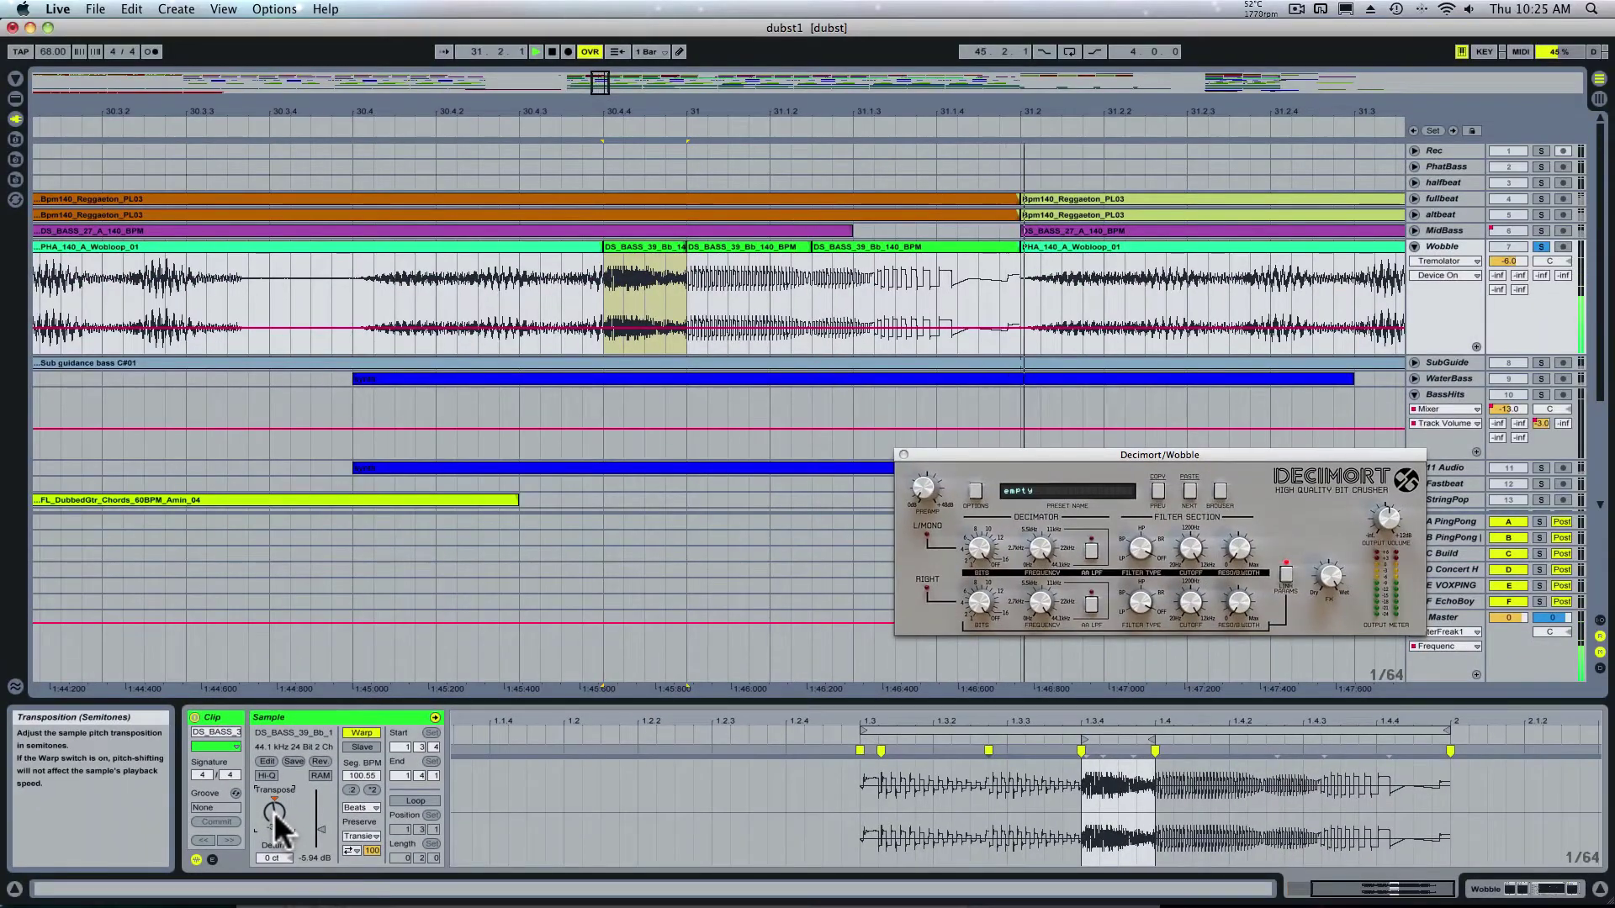
key("space")
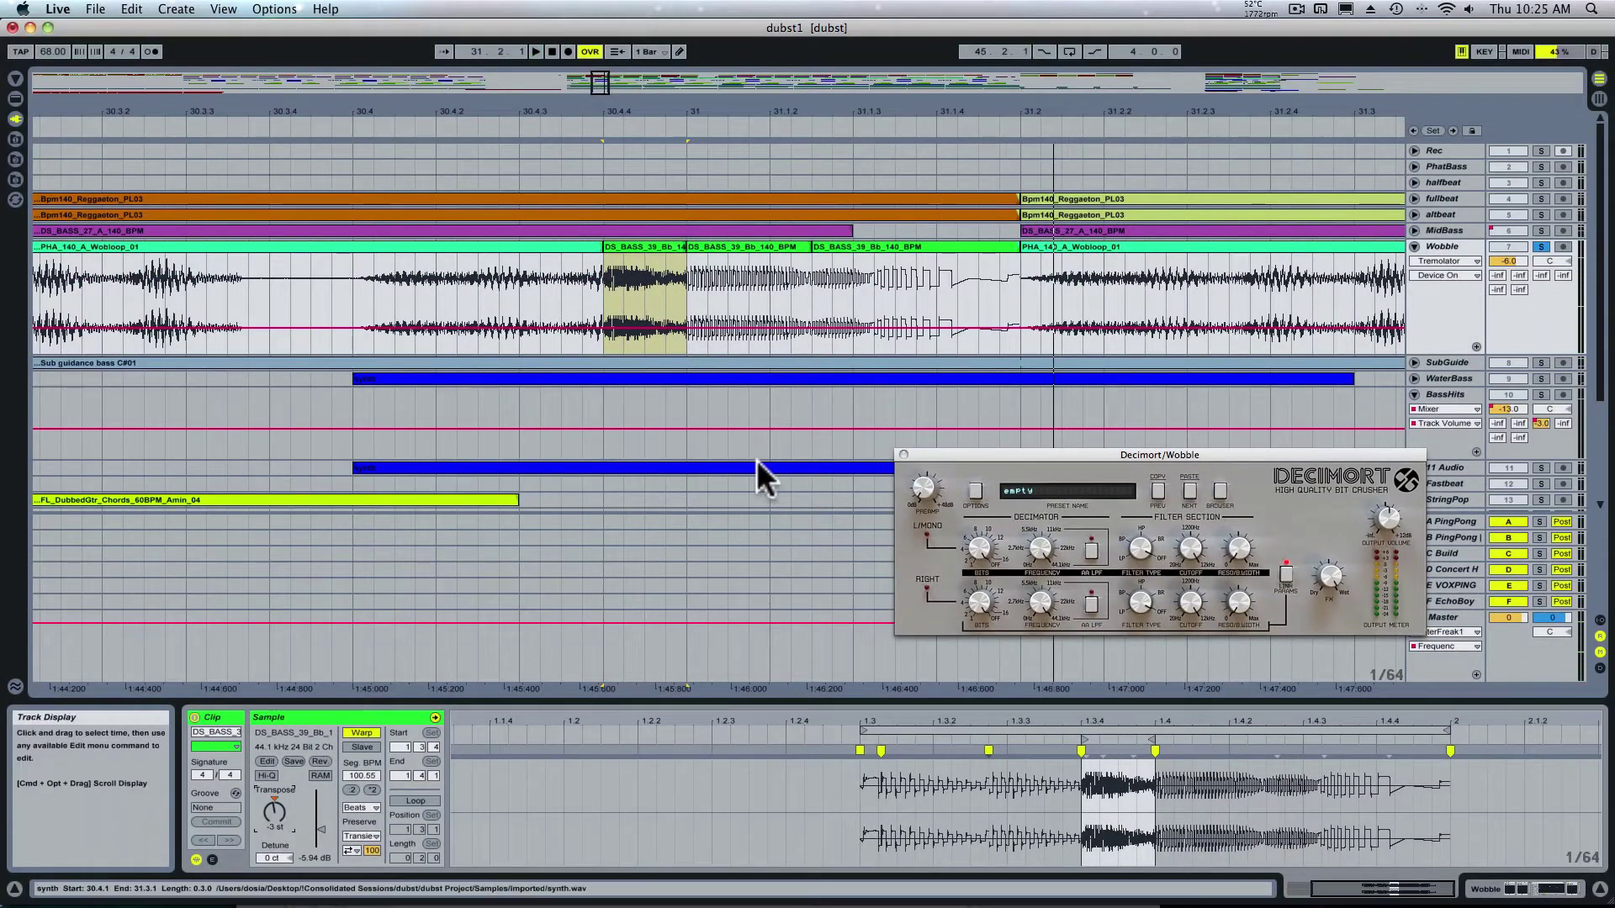
Examine the transpose and warp settings of the second and third DS_BASS_39 clips on the Wobble track
left_click(724, 245)
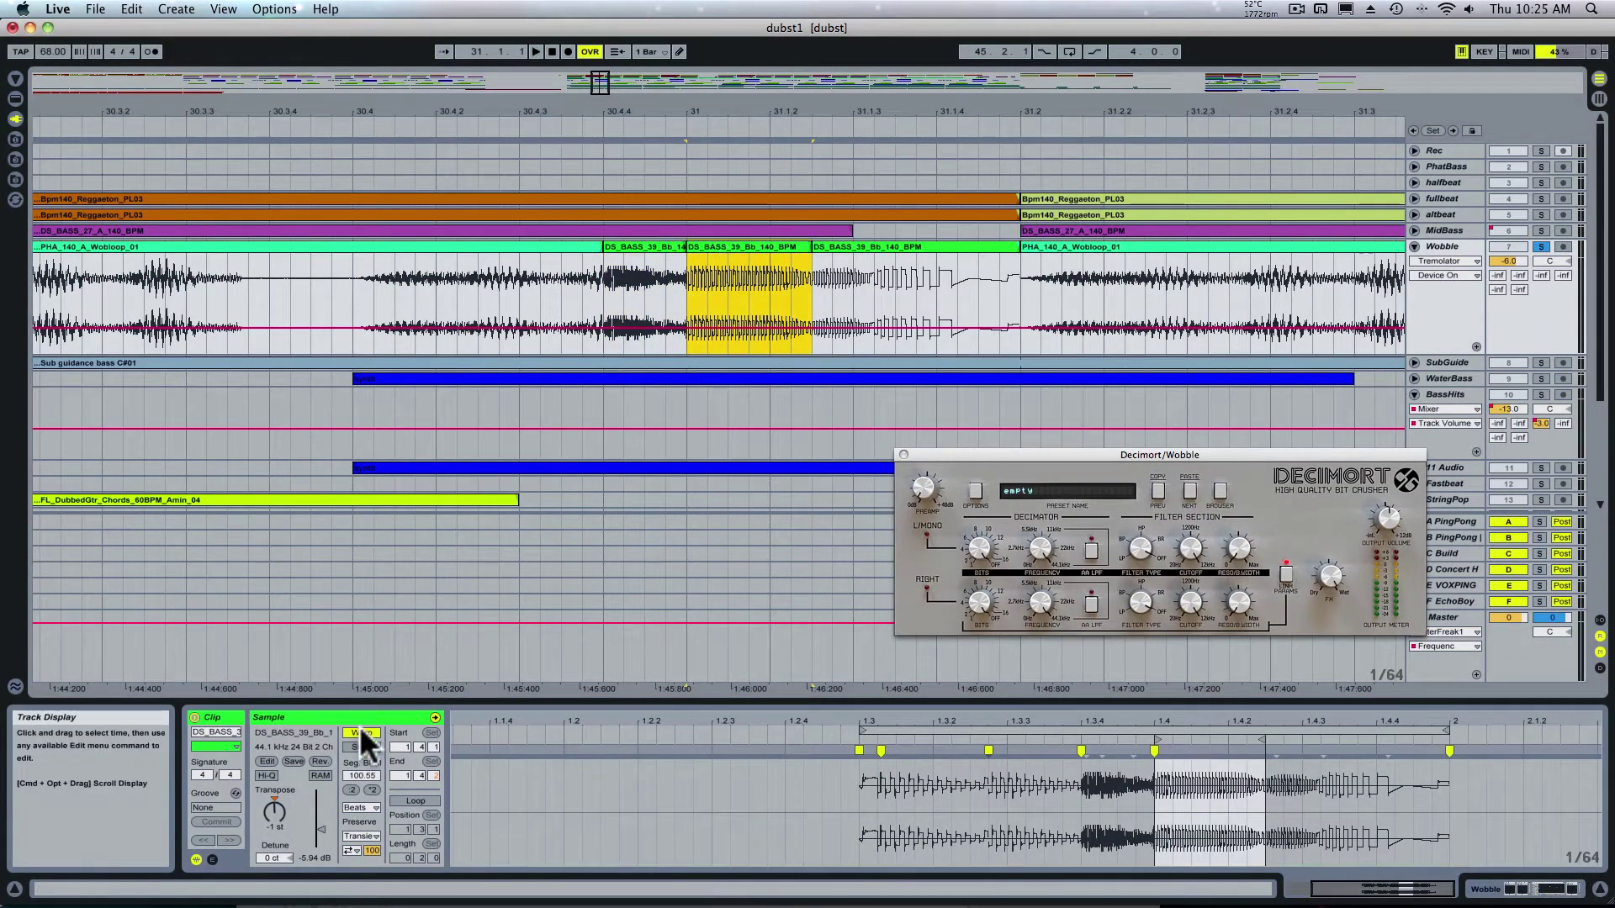
left_click(846, 246)
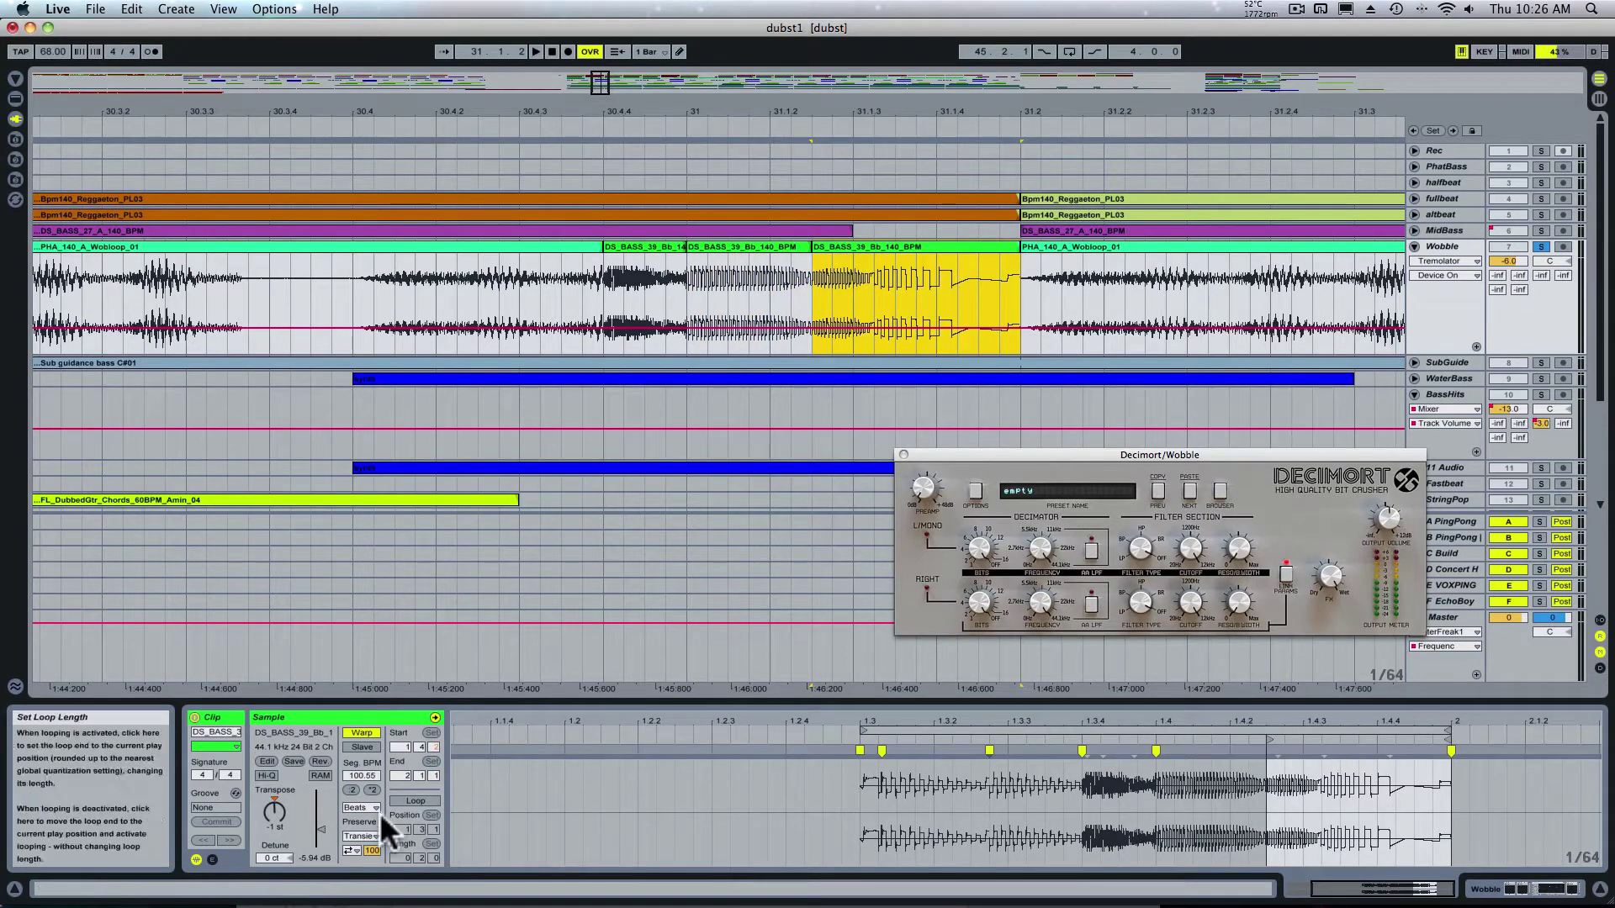
Show the Wobble track's effect chain and move Tremolator between Decimort and Guitar Rig 4
left_click_drag(714, 115, 714, 223)
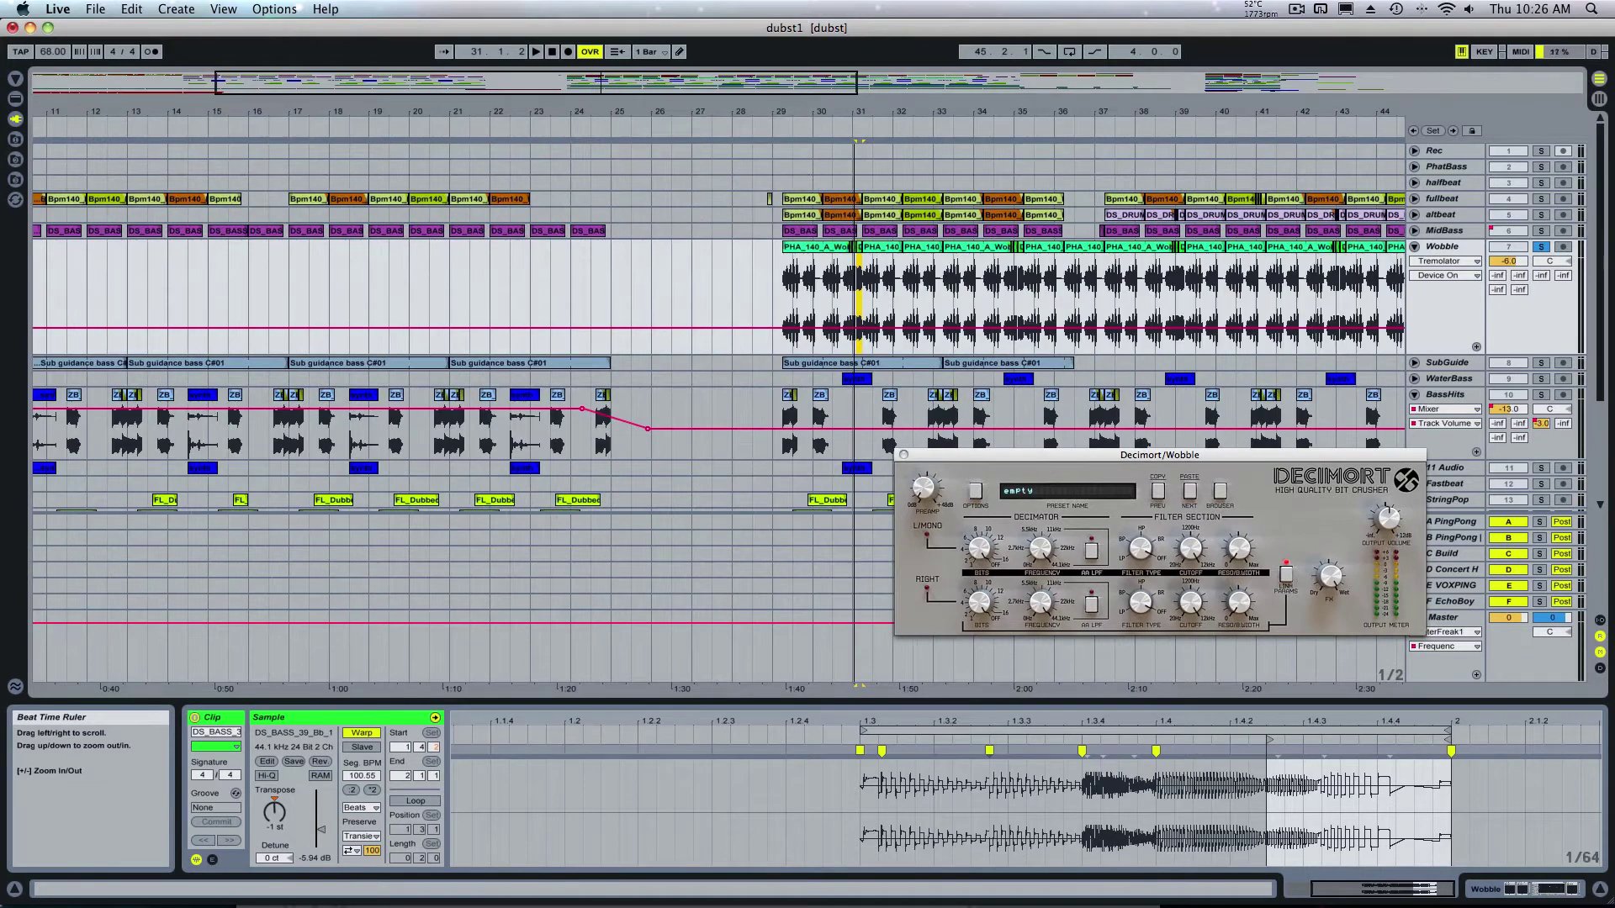
left_click(1438, 249)
double_click(1436, 245)
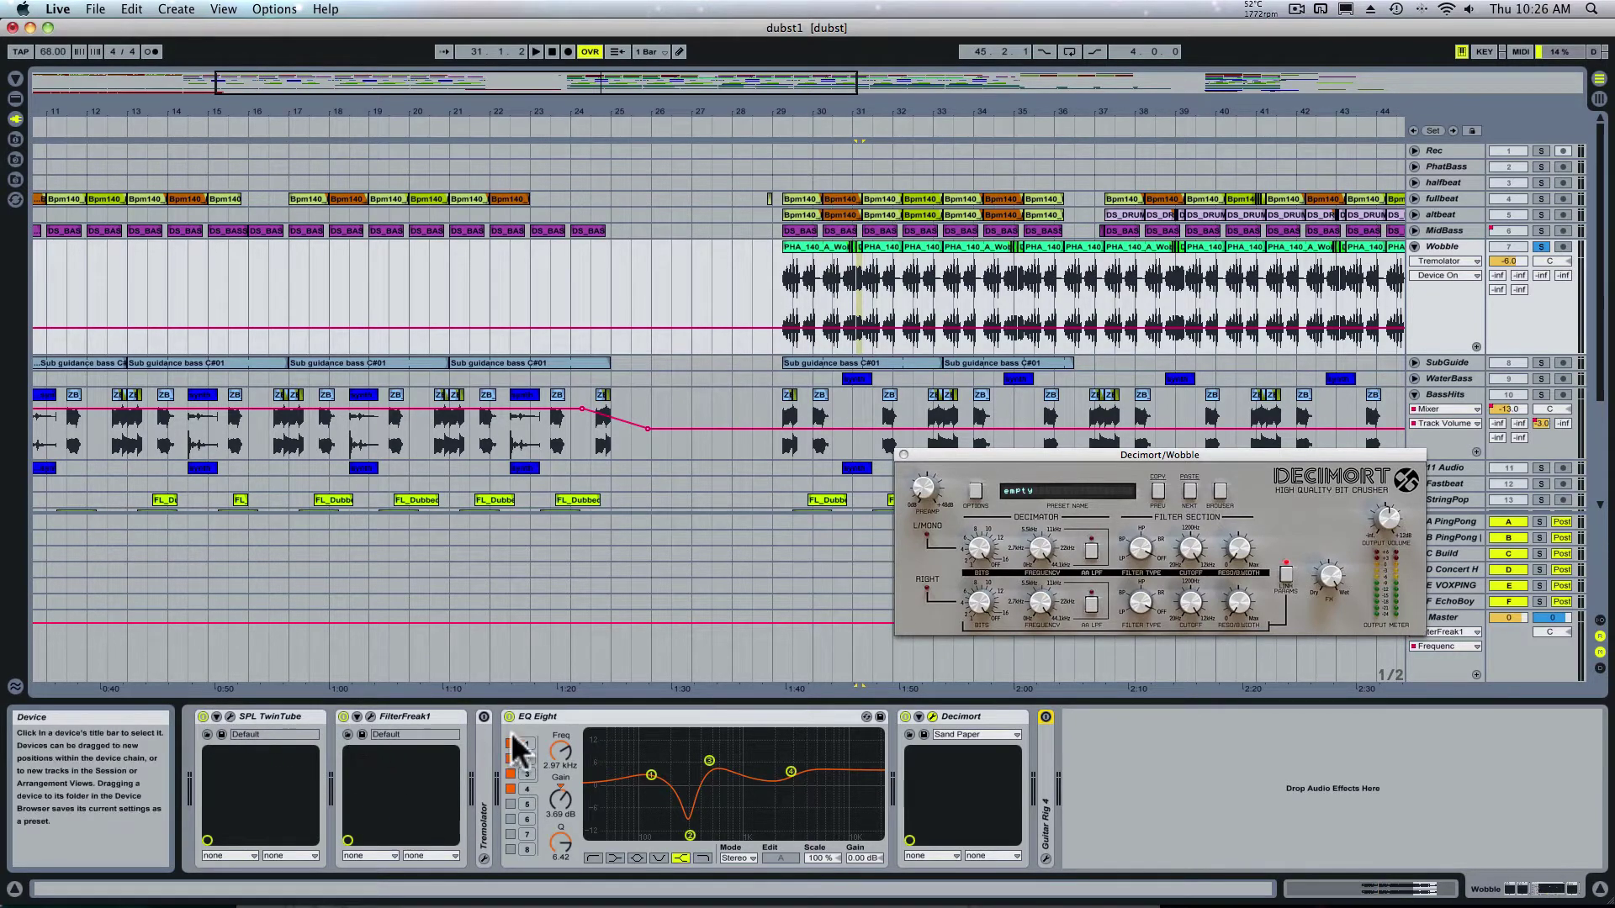
left_click(486, 733)
mouse_move(486, 733)
left_mouse_down()
mouse_move(721, 773)
mouse_move(1022, 778)
mouse_move(1023, 761)
left_mouse_up()
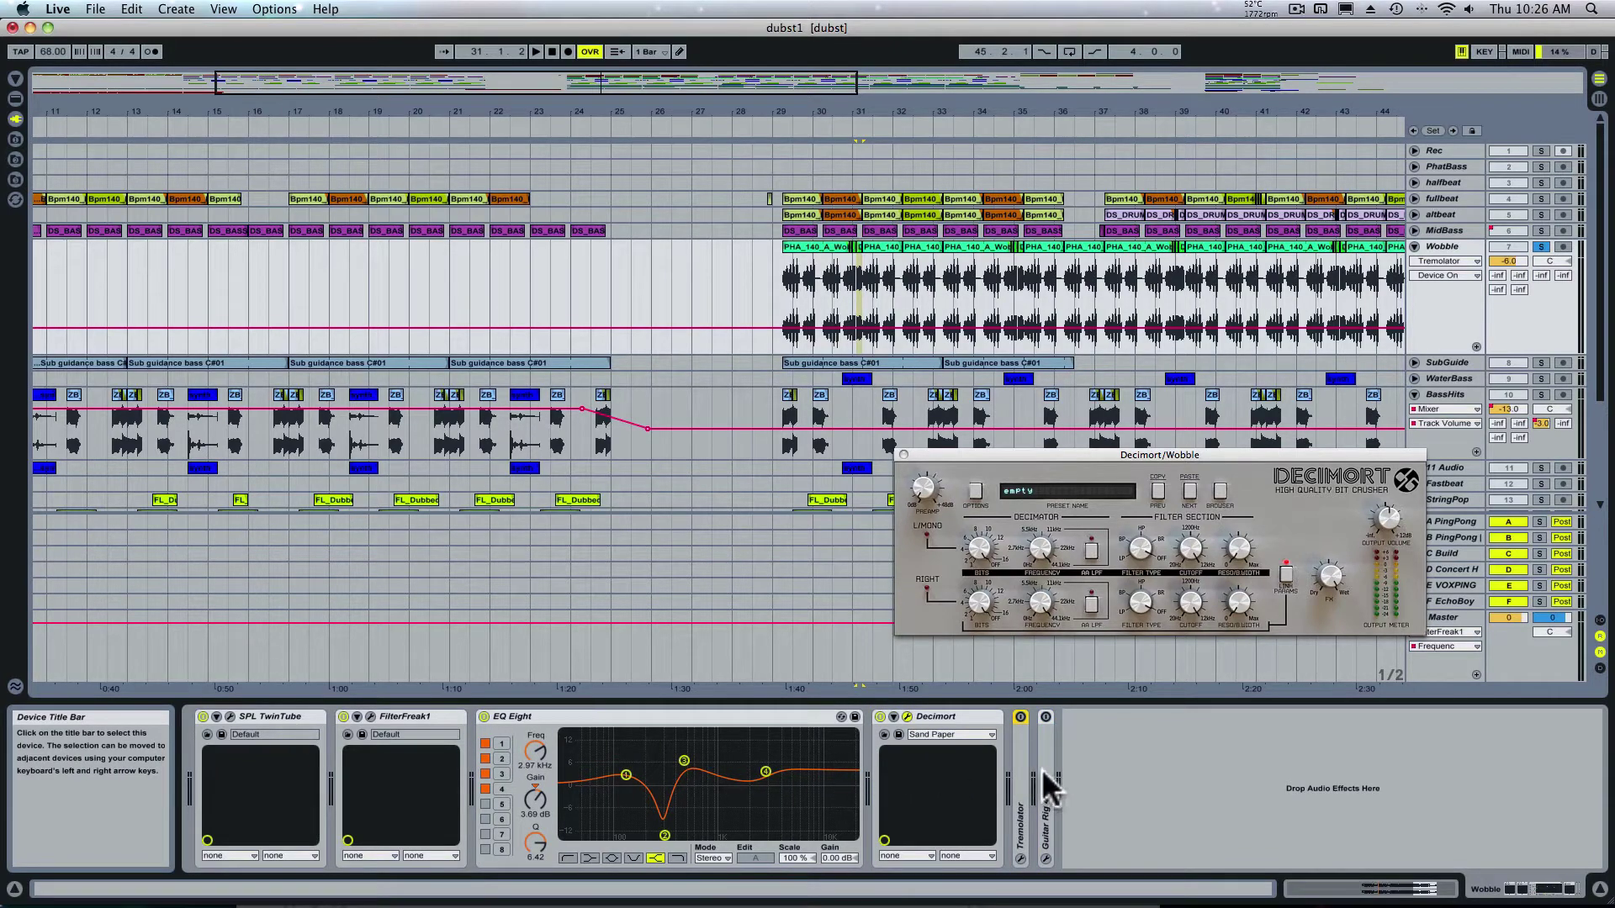
Bypass Decimort, EQ Eight, FilterFreak1 and SPL TwinTube on the Wobble track, and start playback from 31.1.2
left_click(878, 715)
left_click(481, 716)
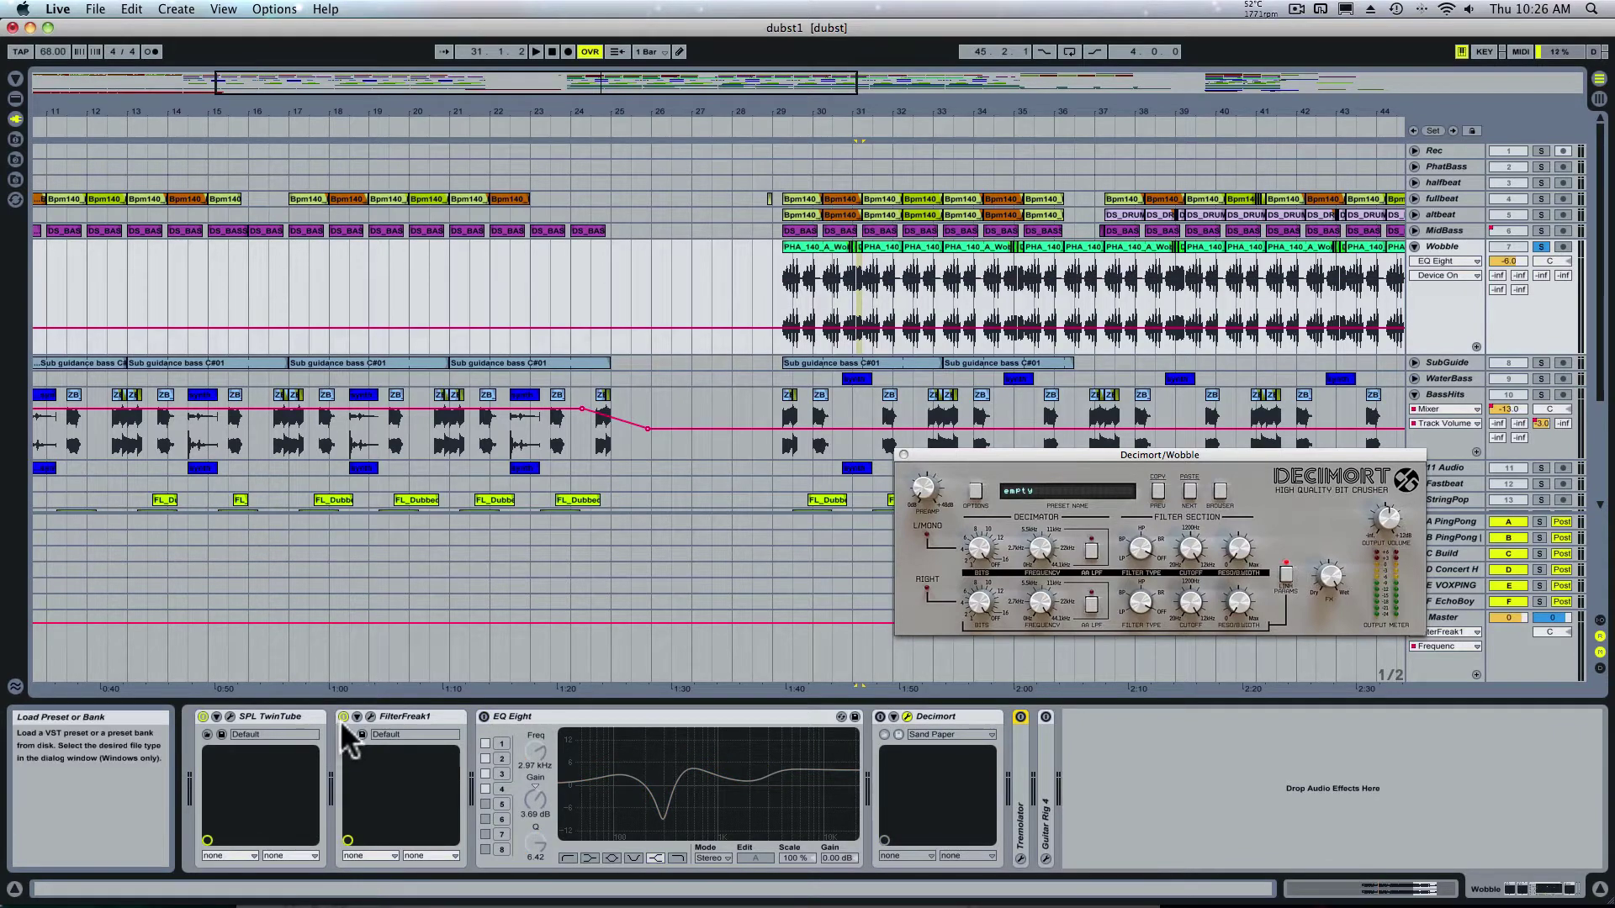
left_click(341, 717)
left_click(203, 717)
key("space")
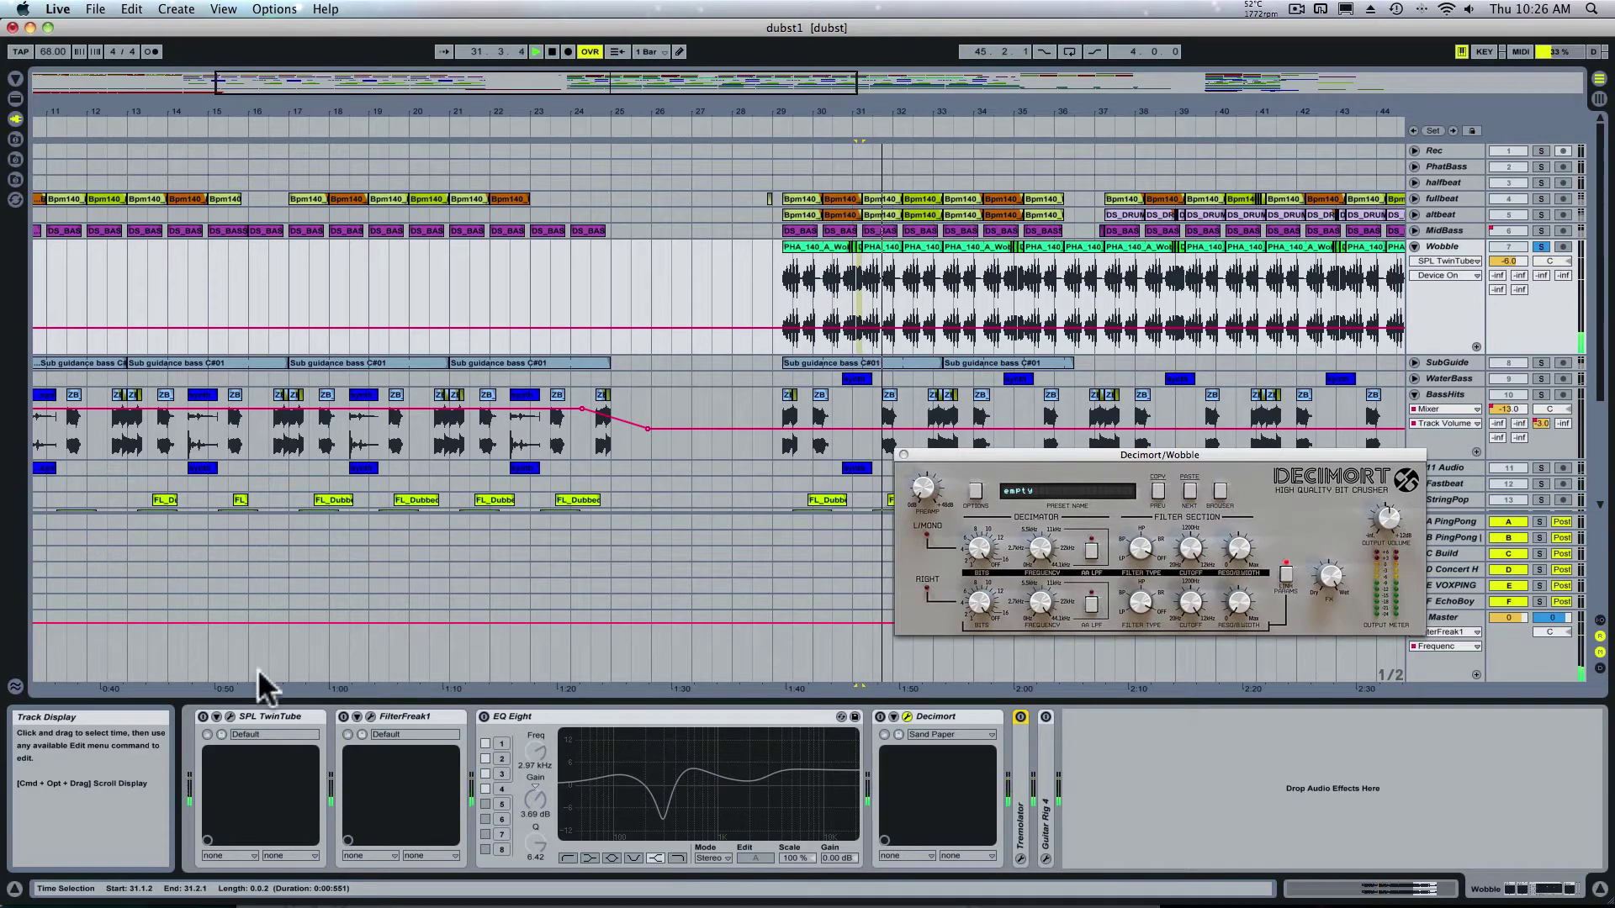
Switch SPL TwinTube back on during playback, and show its plug-in window before closing it
left_click(203, 718)
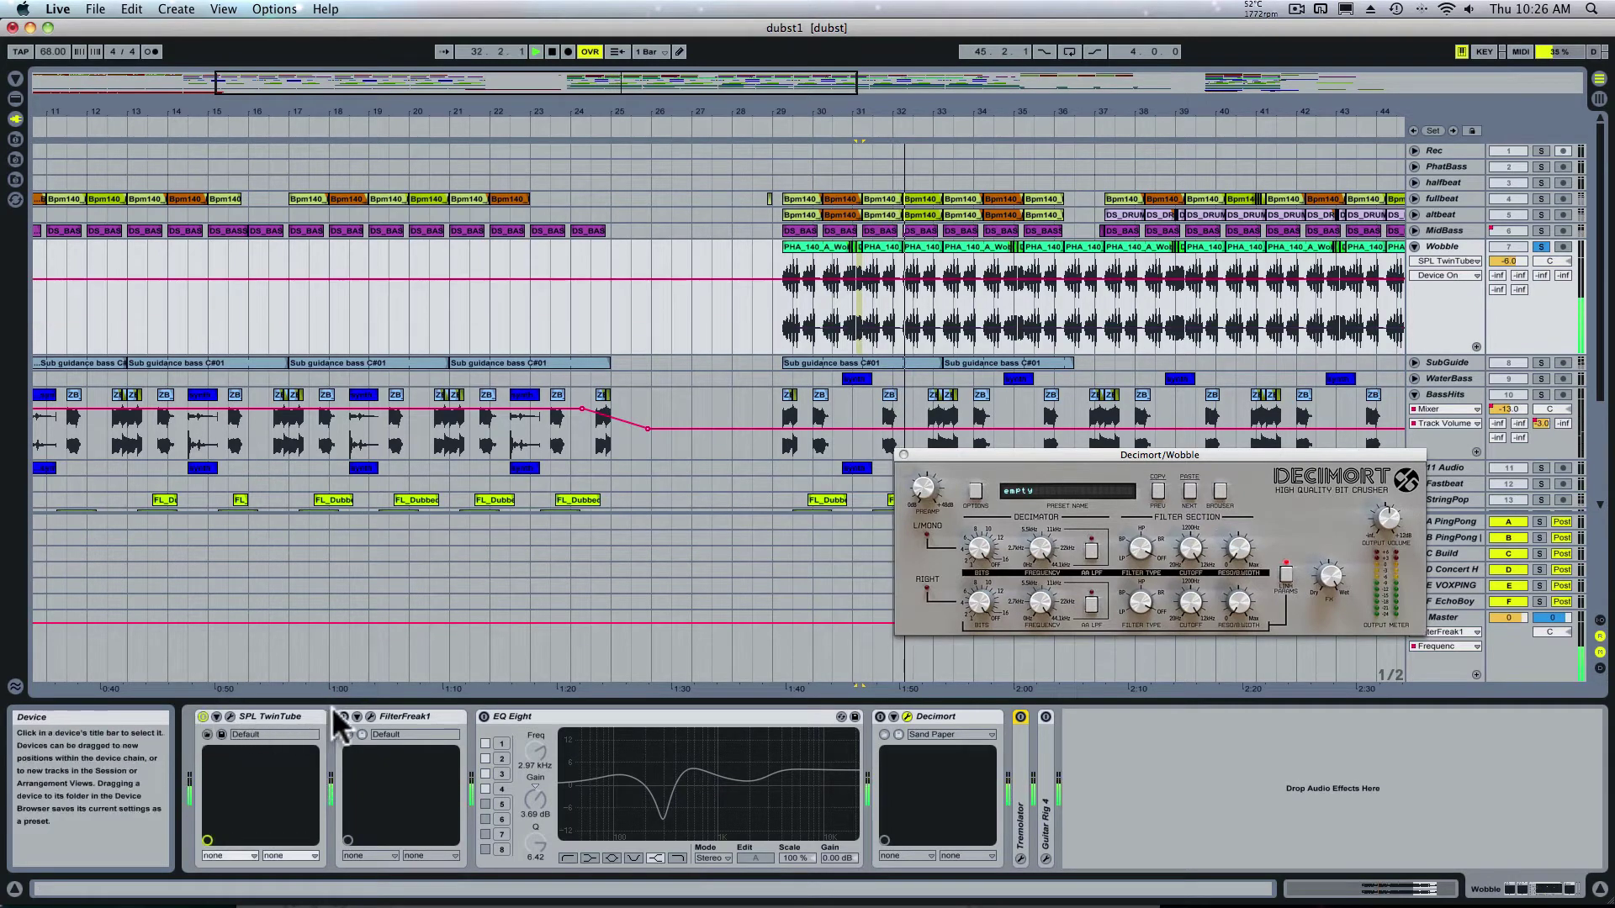
left_click(230, 716)
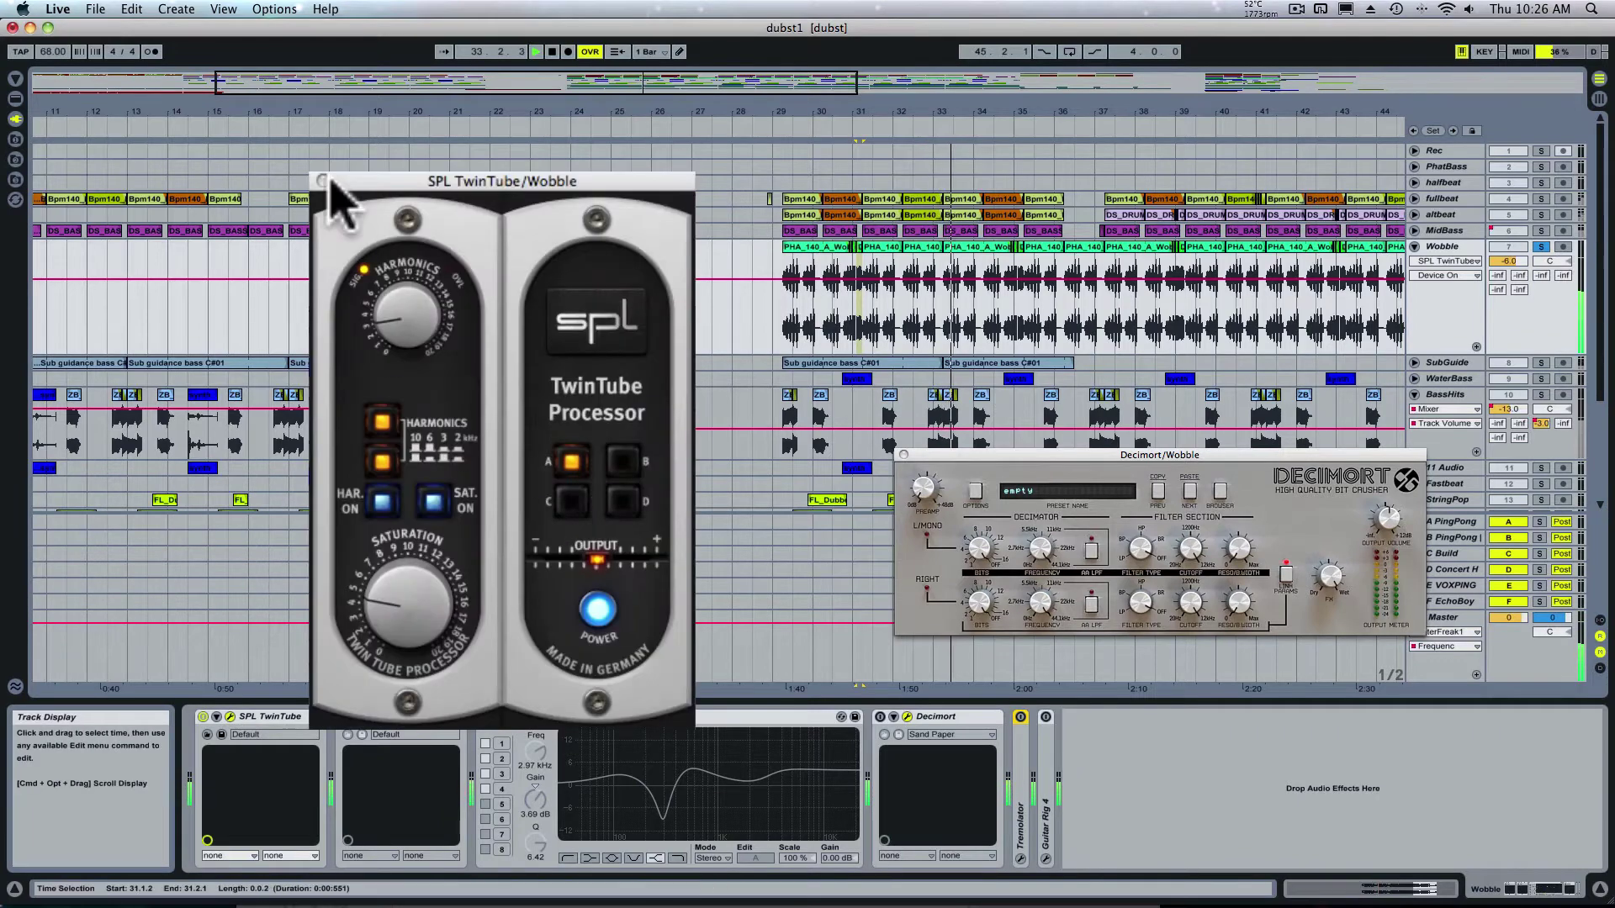
left_click(323, 181)
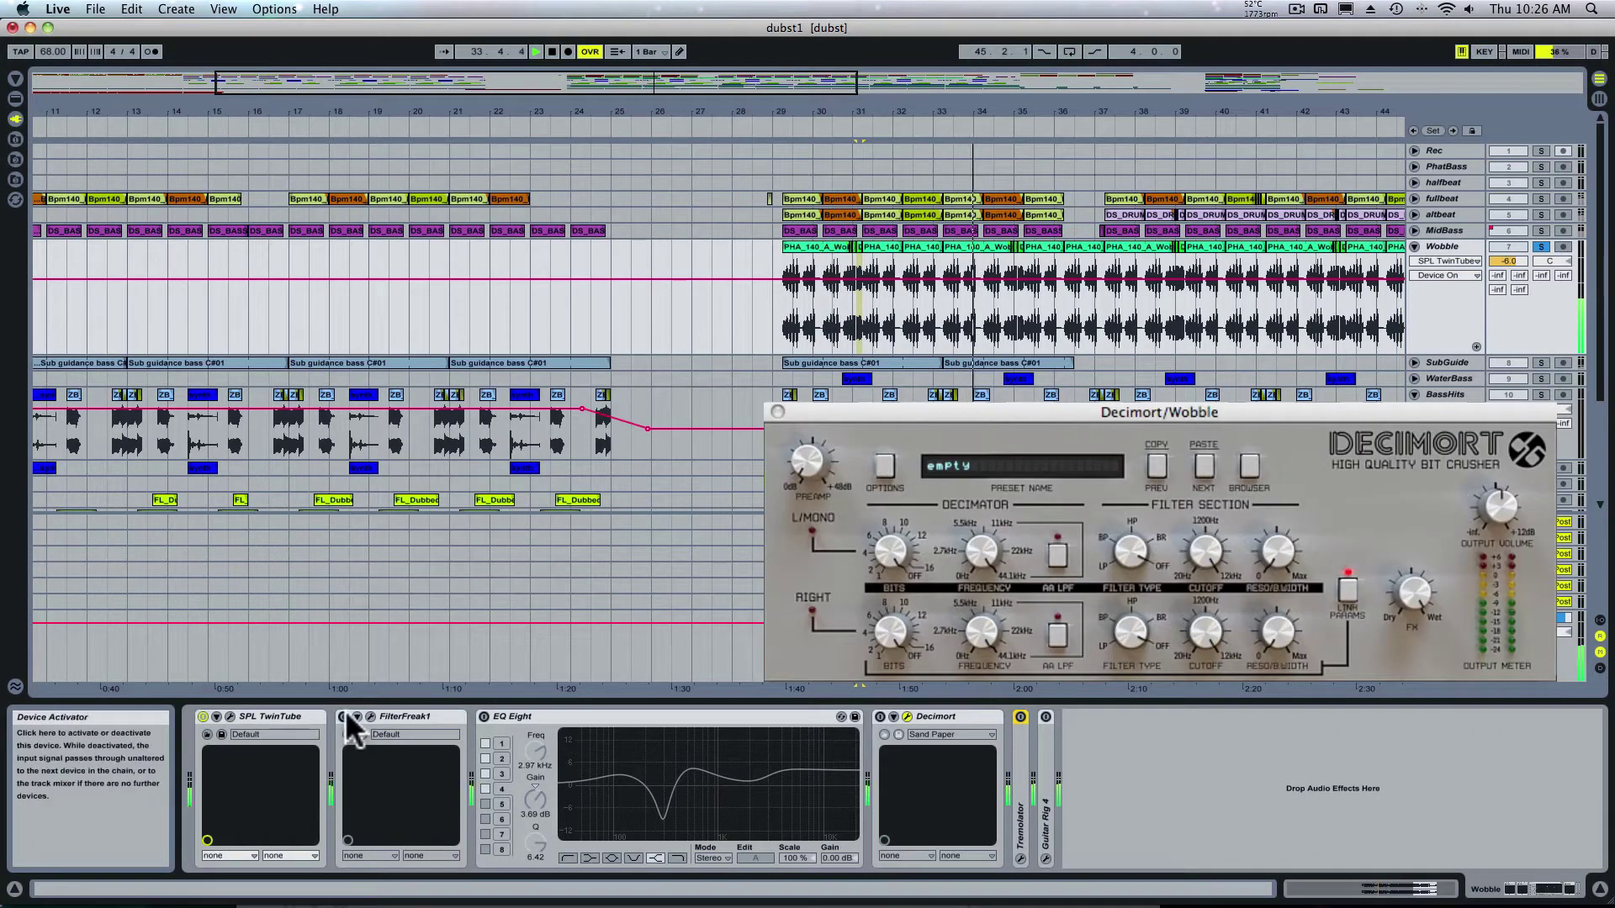
Switch FilterFreak1 and EQ Eight back on during playback, showing the FilterFreak window before closing it
left_click(344, 715)
left_click(345, 713)
left_click(370, 715)
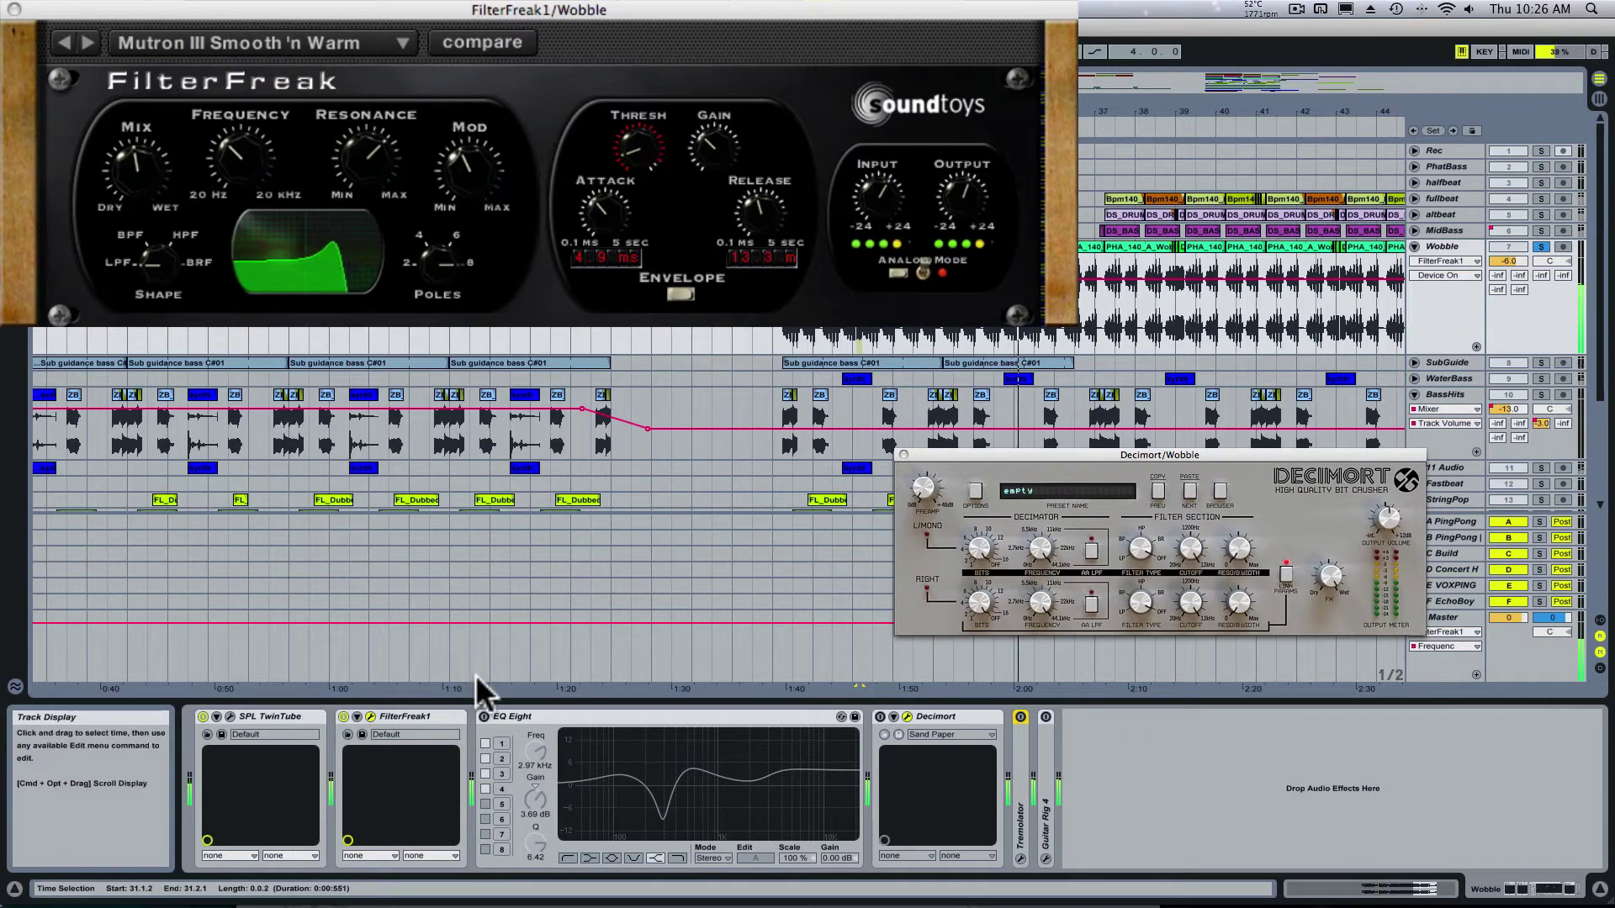
left_click(485, 717)
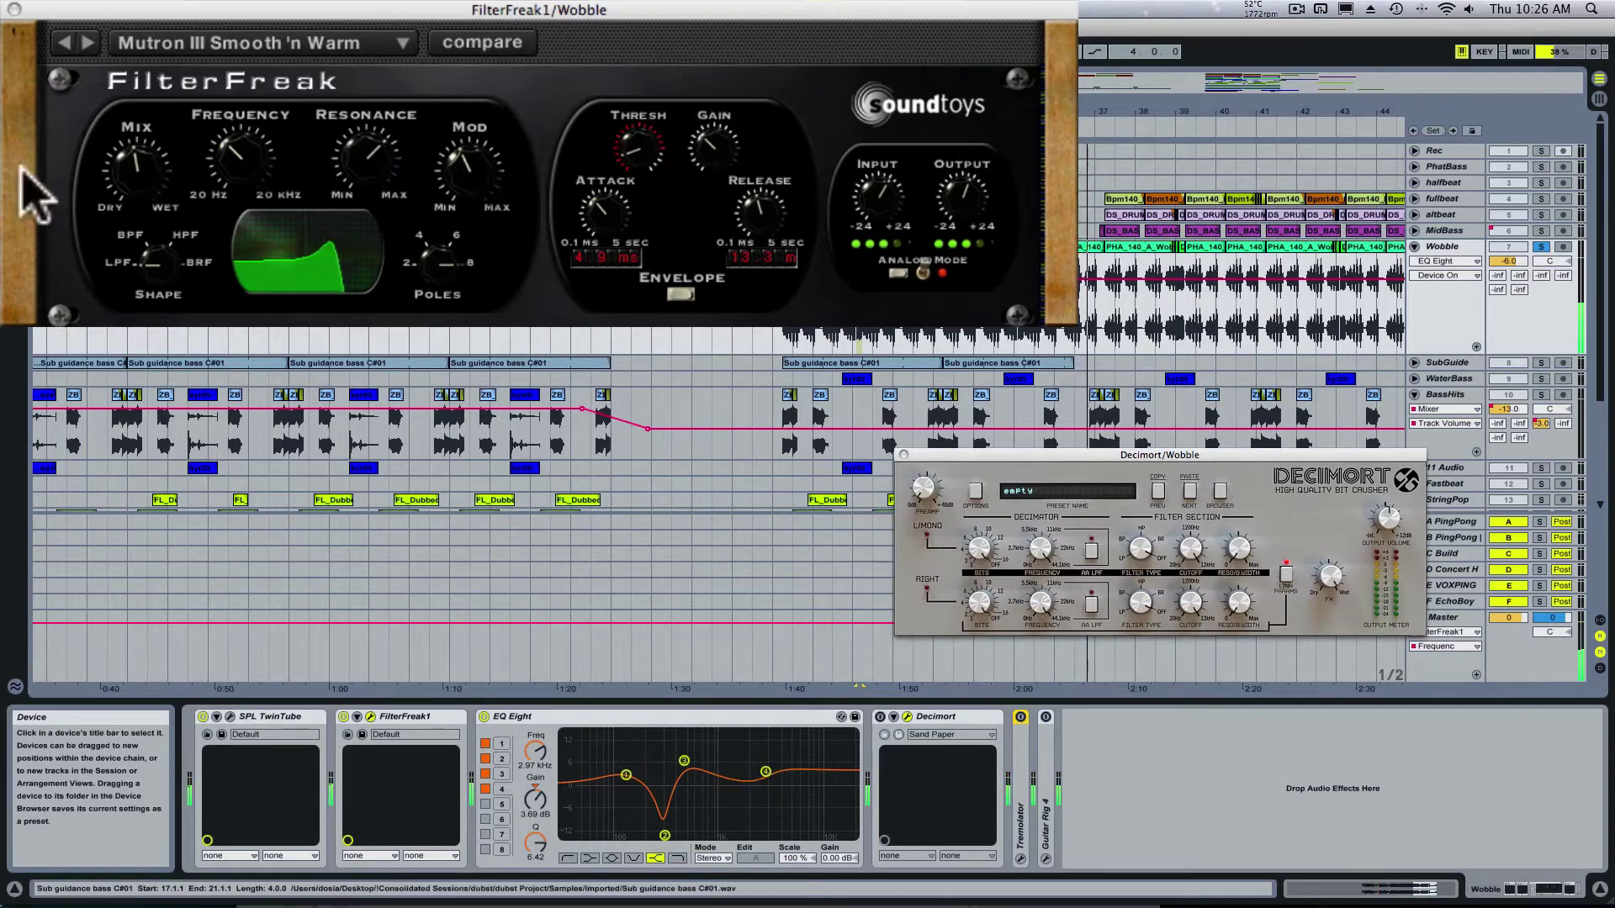
left_click(16, 9)
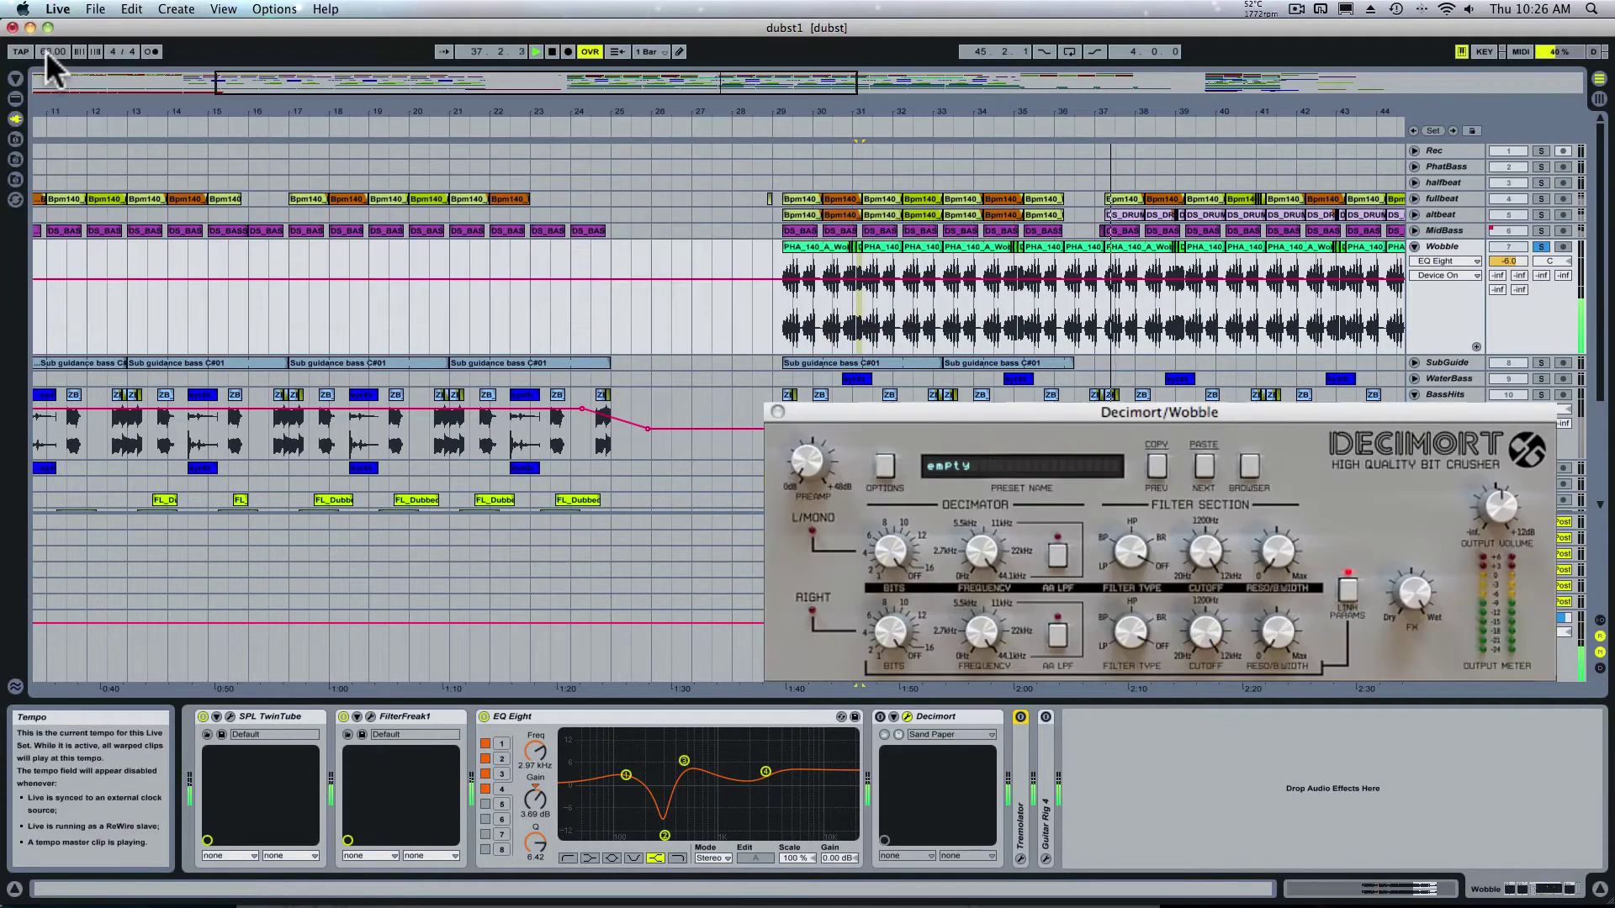
Switch Decimort back on, reposition and close its plug-in window, and set the playback start at the Wobble clip at 29.2
left_click_drag(988, 425, 440, 288)
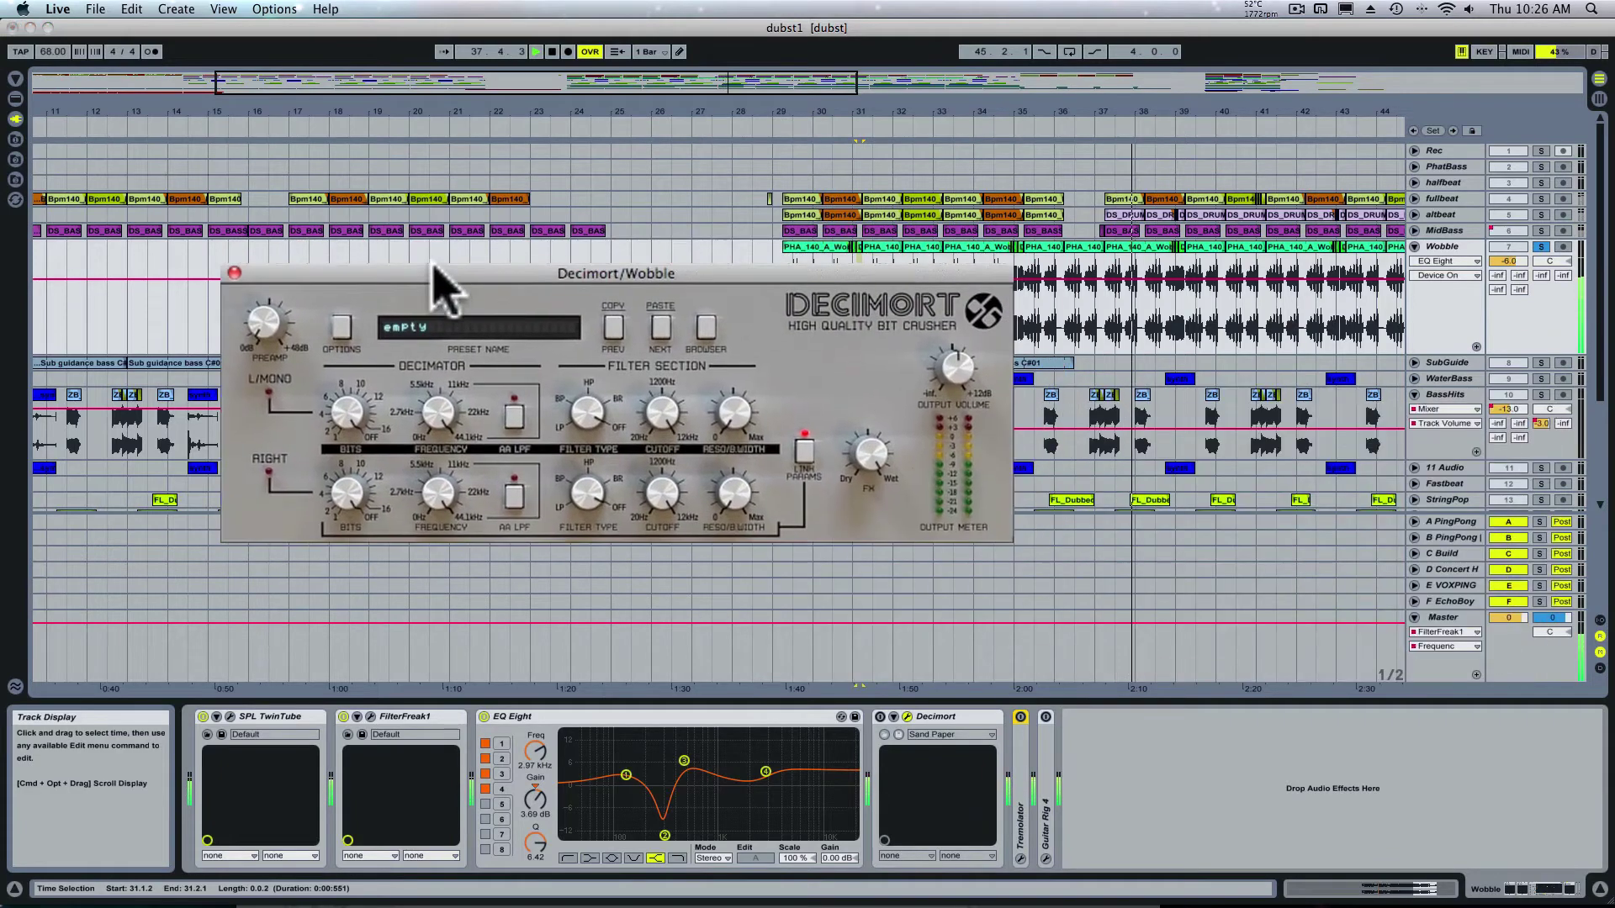
left_click(882, 713)
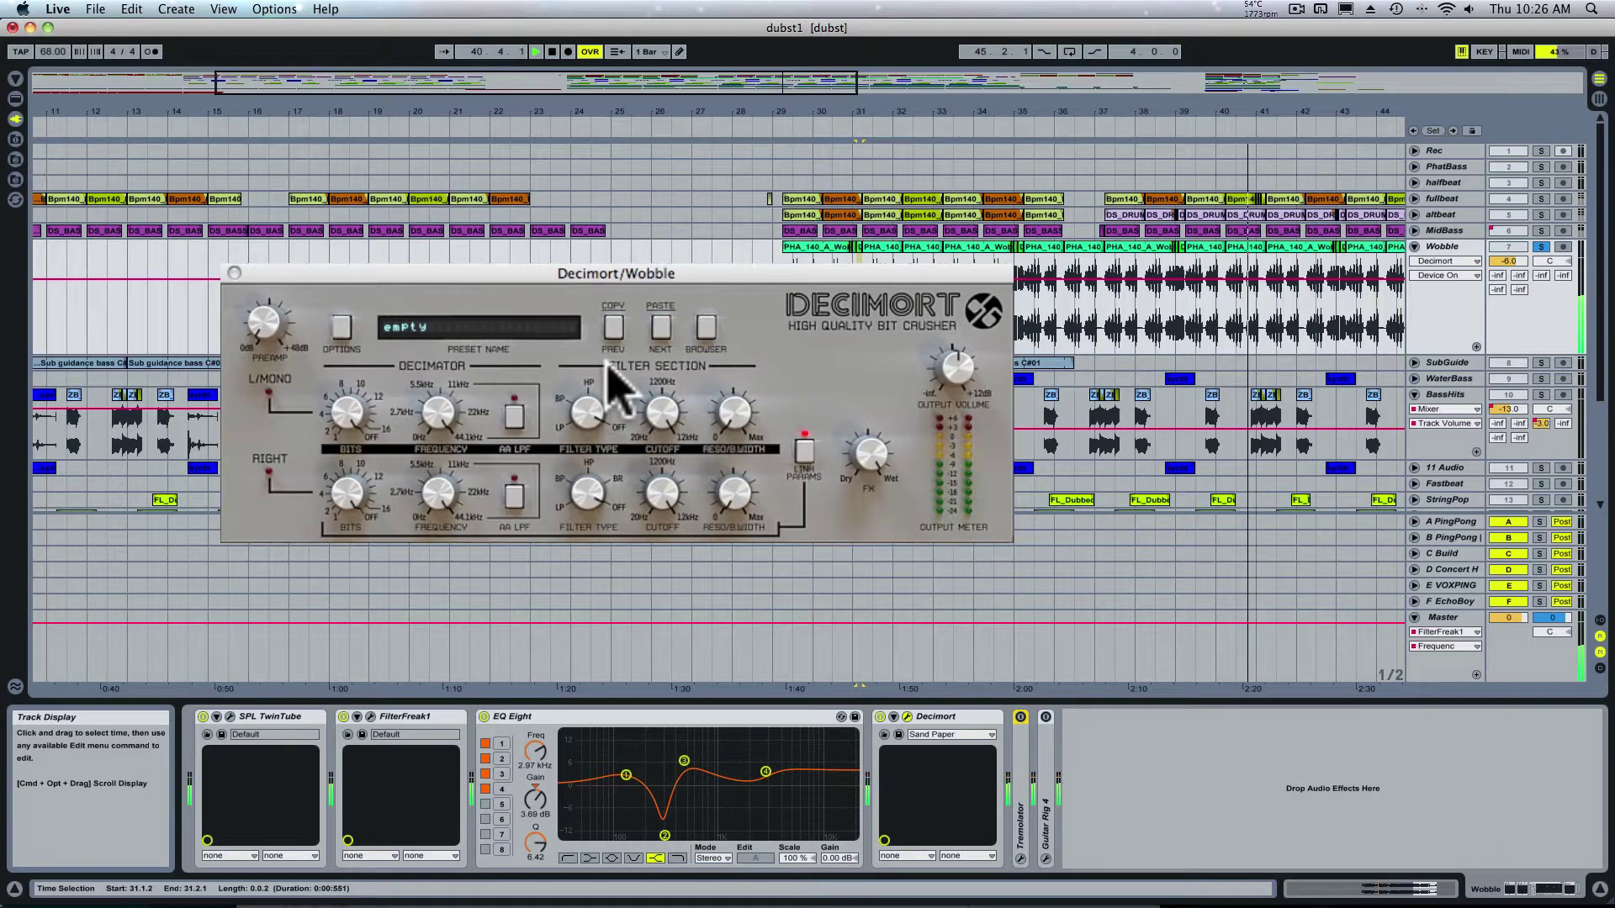
left_click_drag(694, 275, 766, 362)
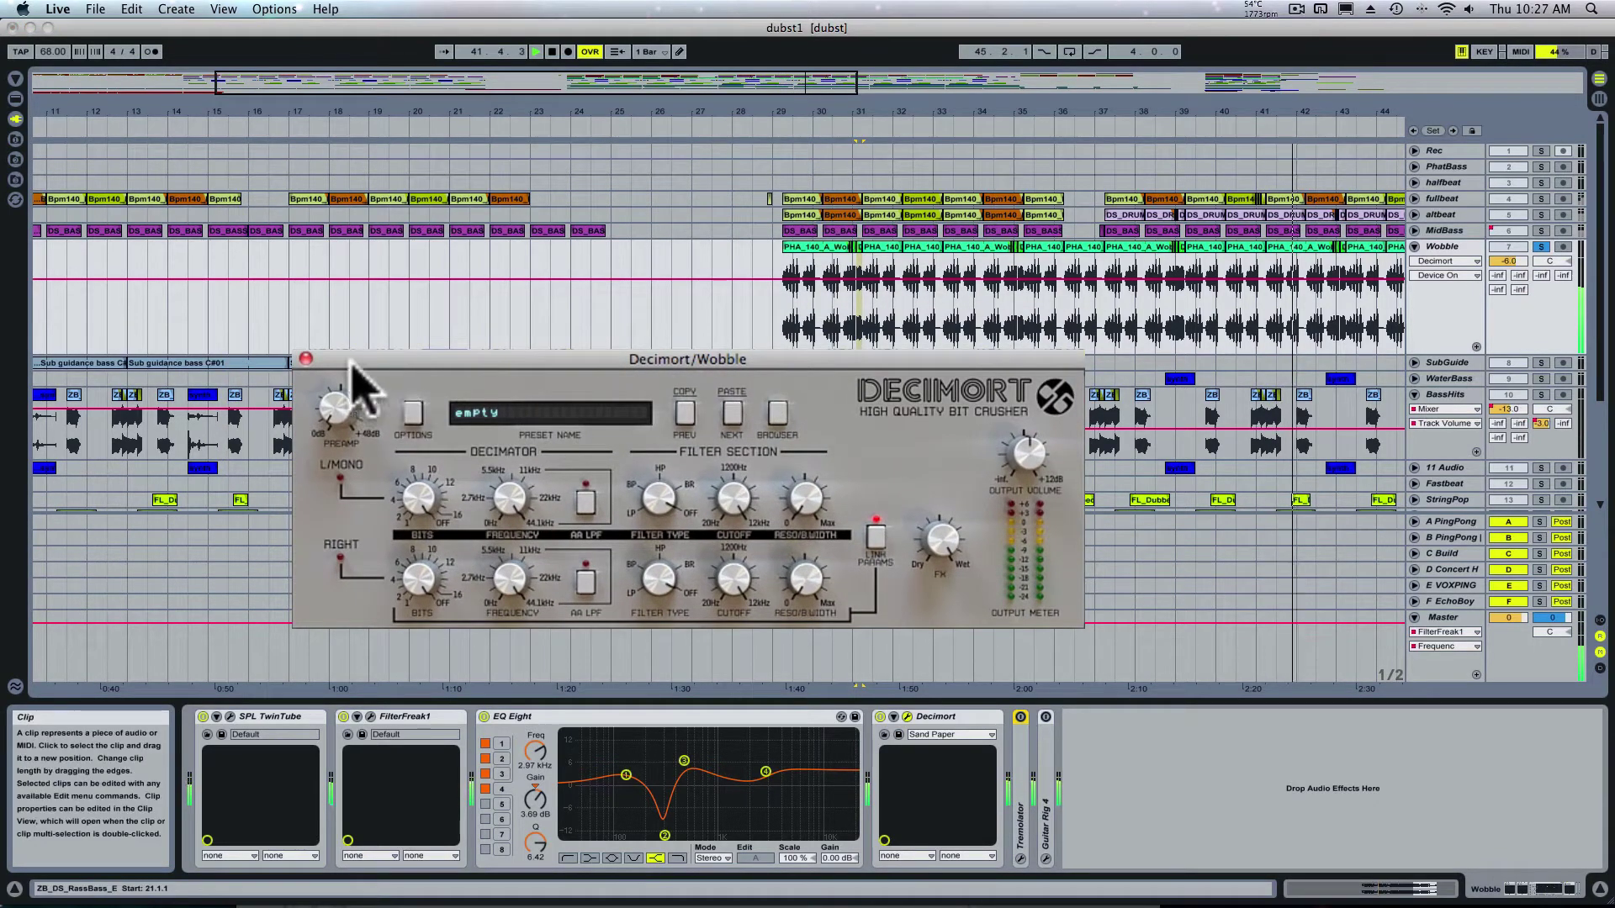
left_click_drag(763, 363, 794, 385)
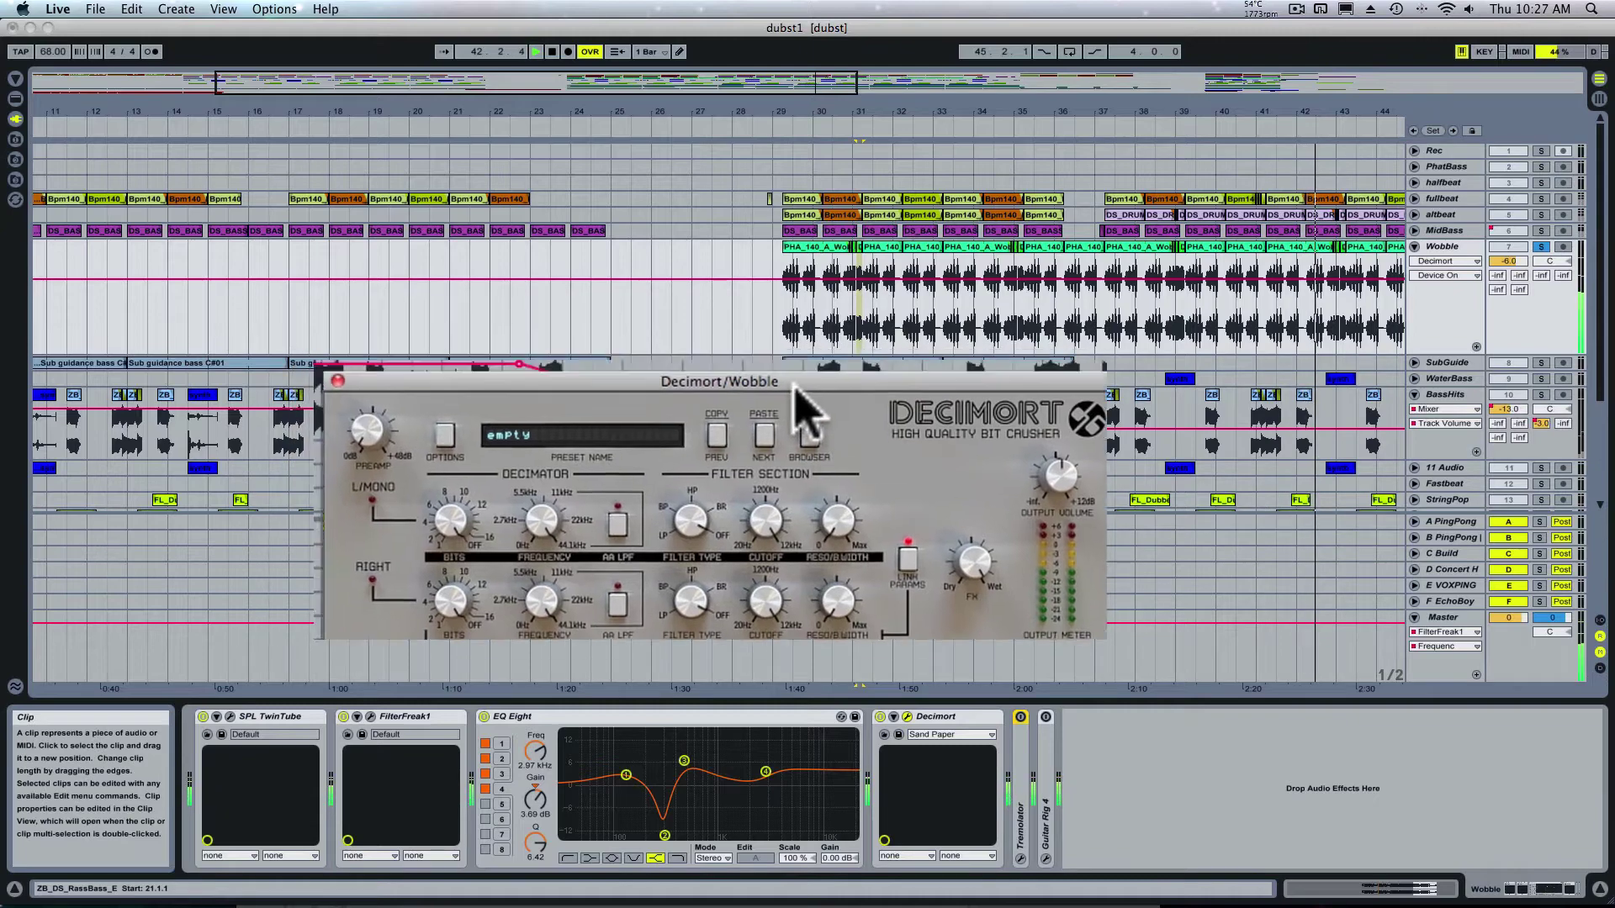
left_click(337, 380)
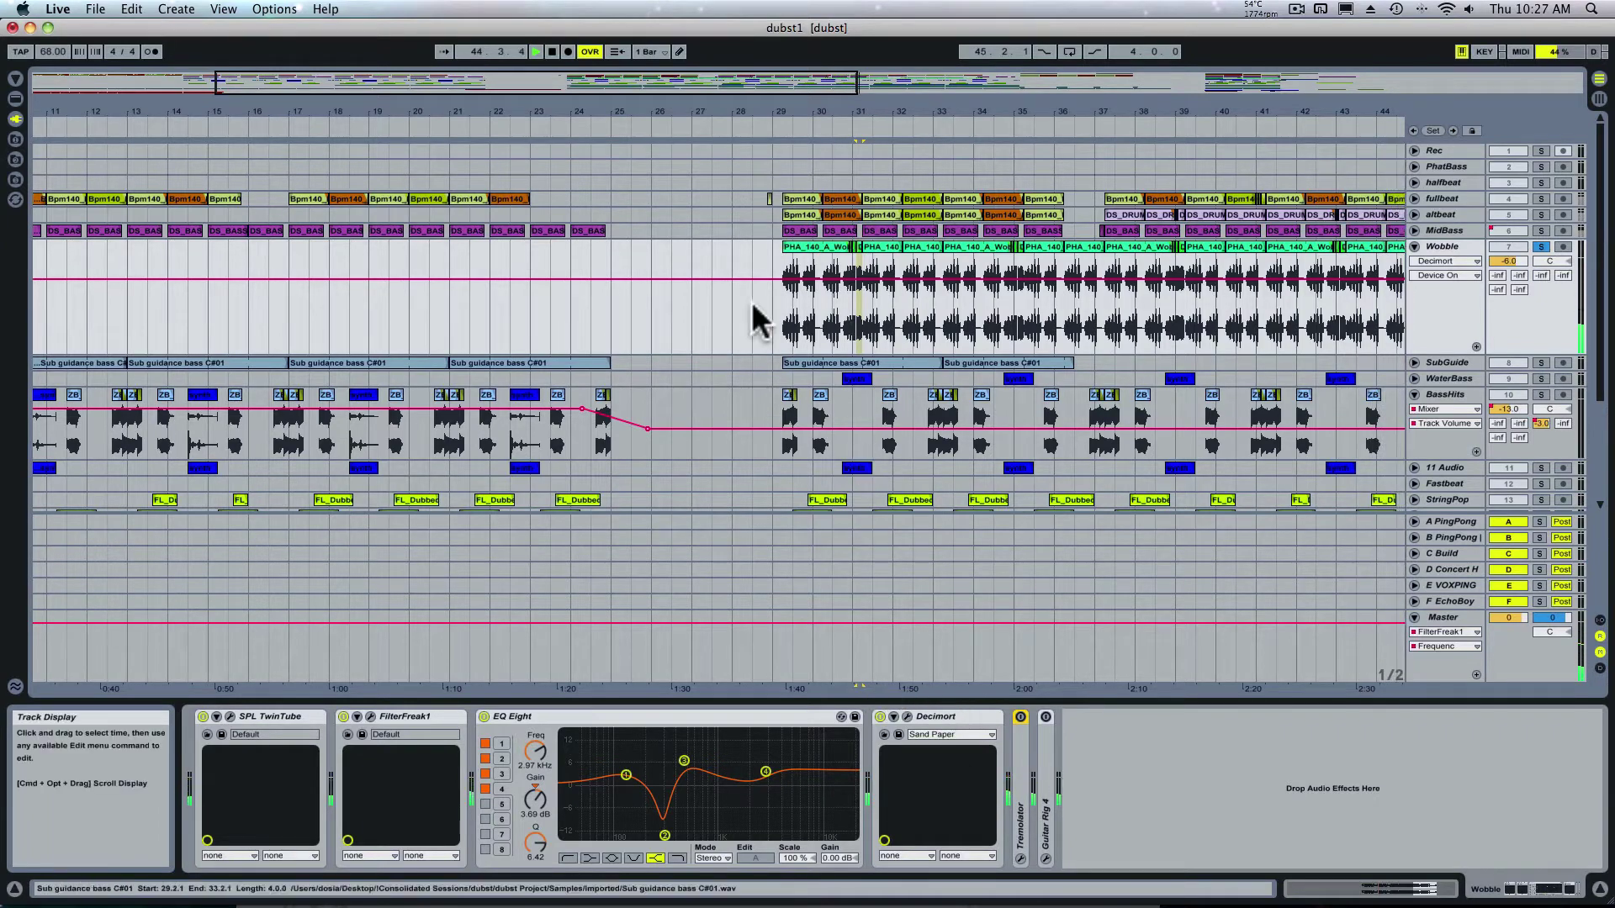
left_click(782, 308)
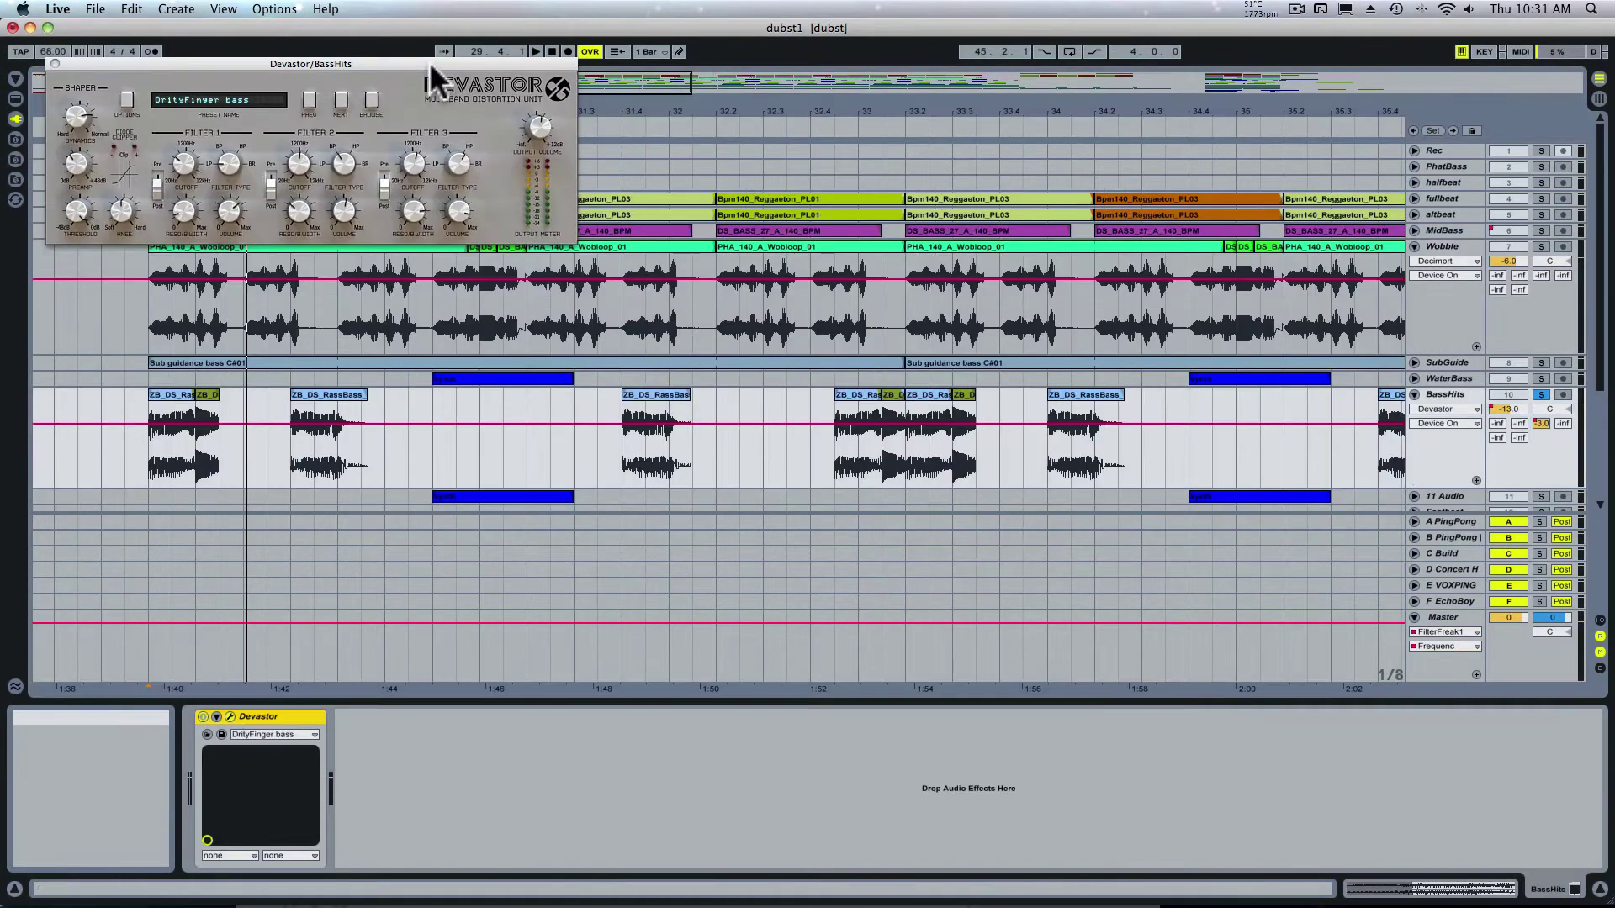
Move the Devastor window clear of the first BassHits clips, play the BassHits track from 29.2, and stop playback
left_click_drag(431, 64, 872, 158)
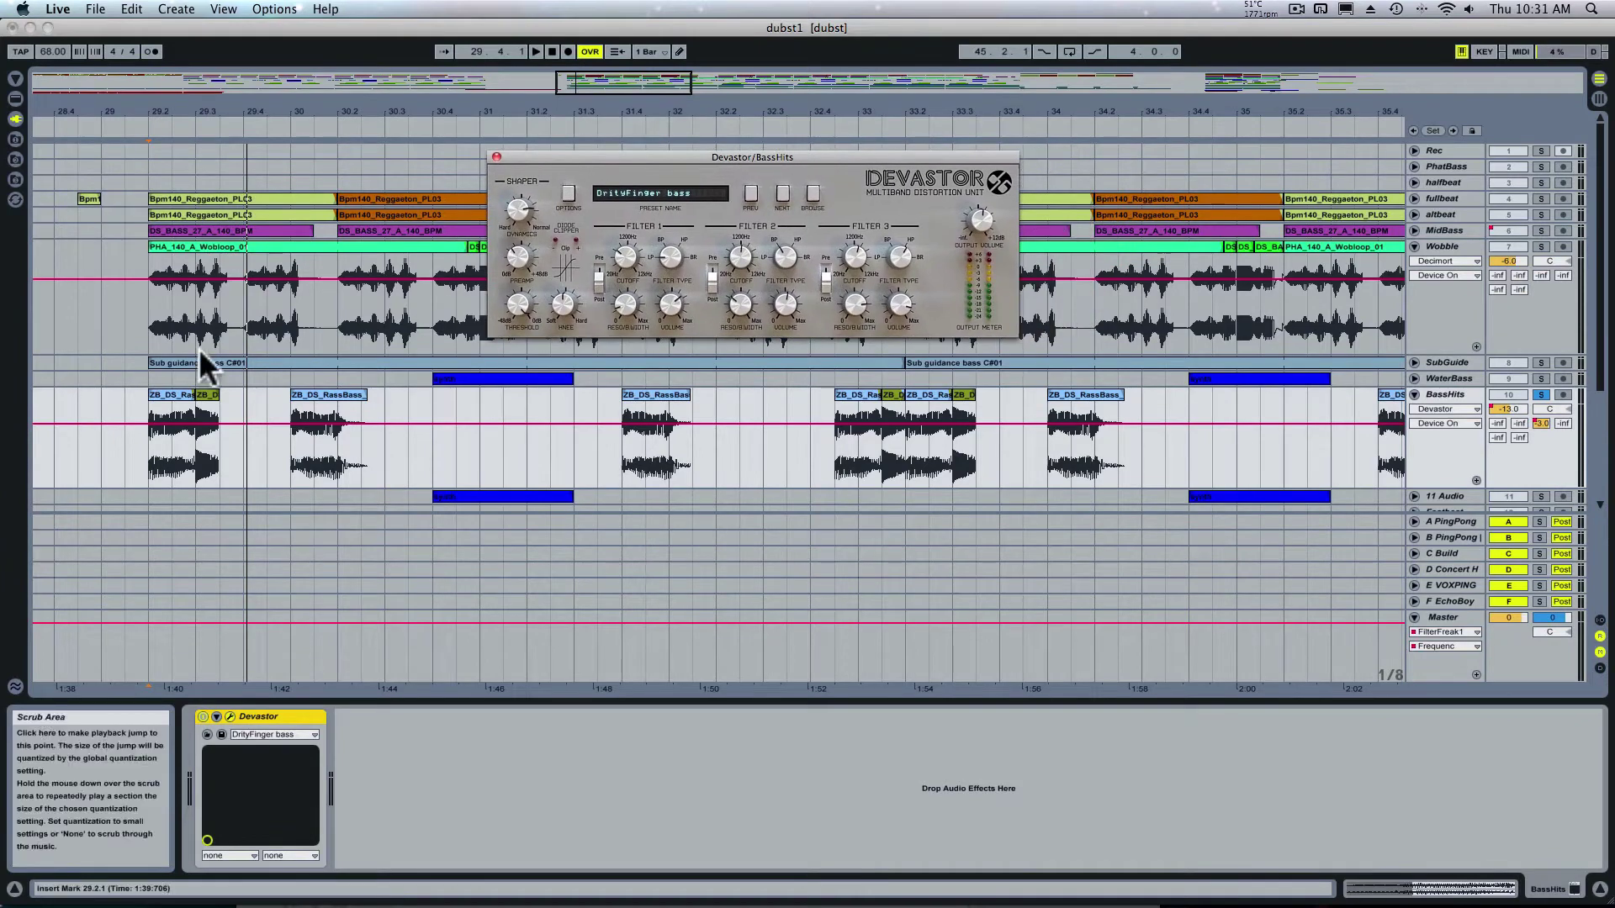
left_click(151, 464)
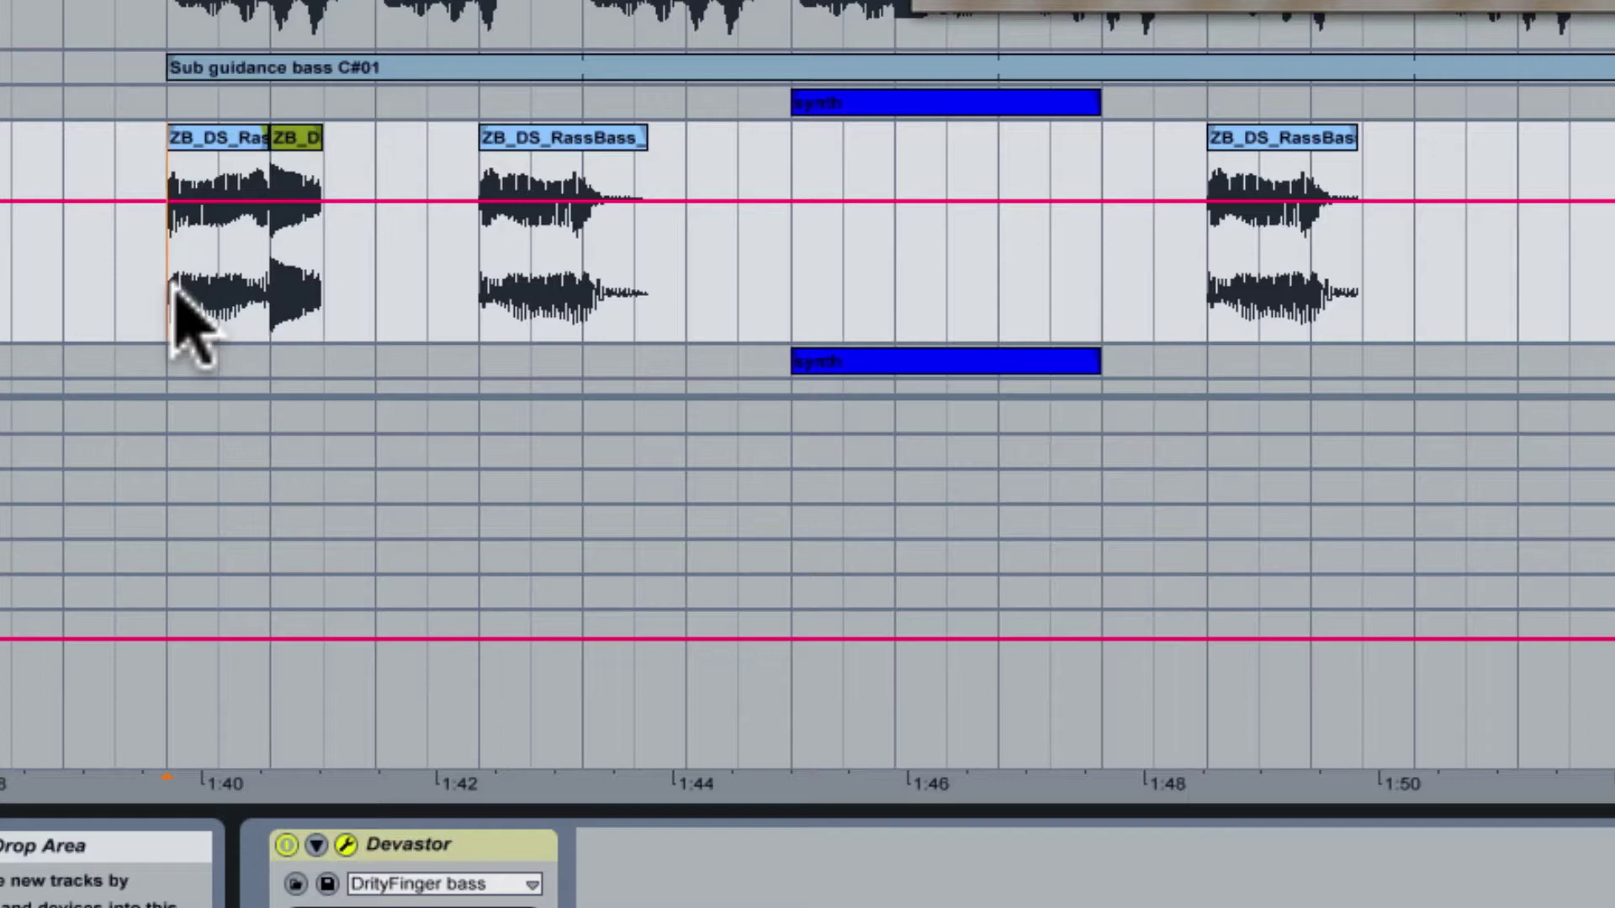
left_click(219, 144)
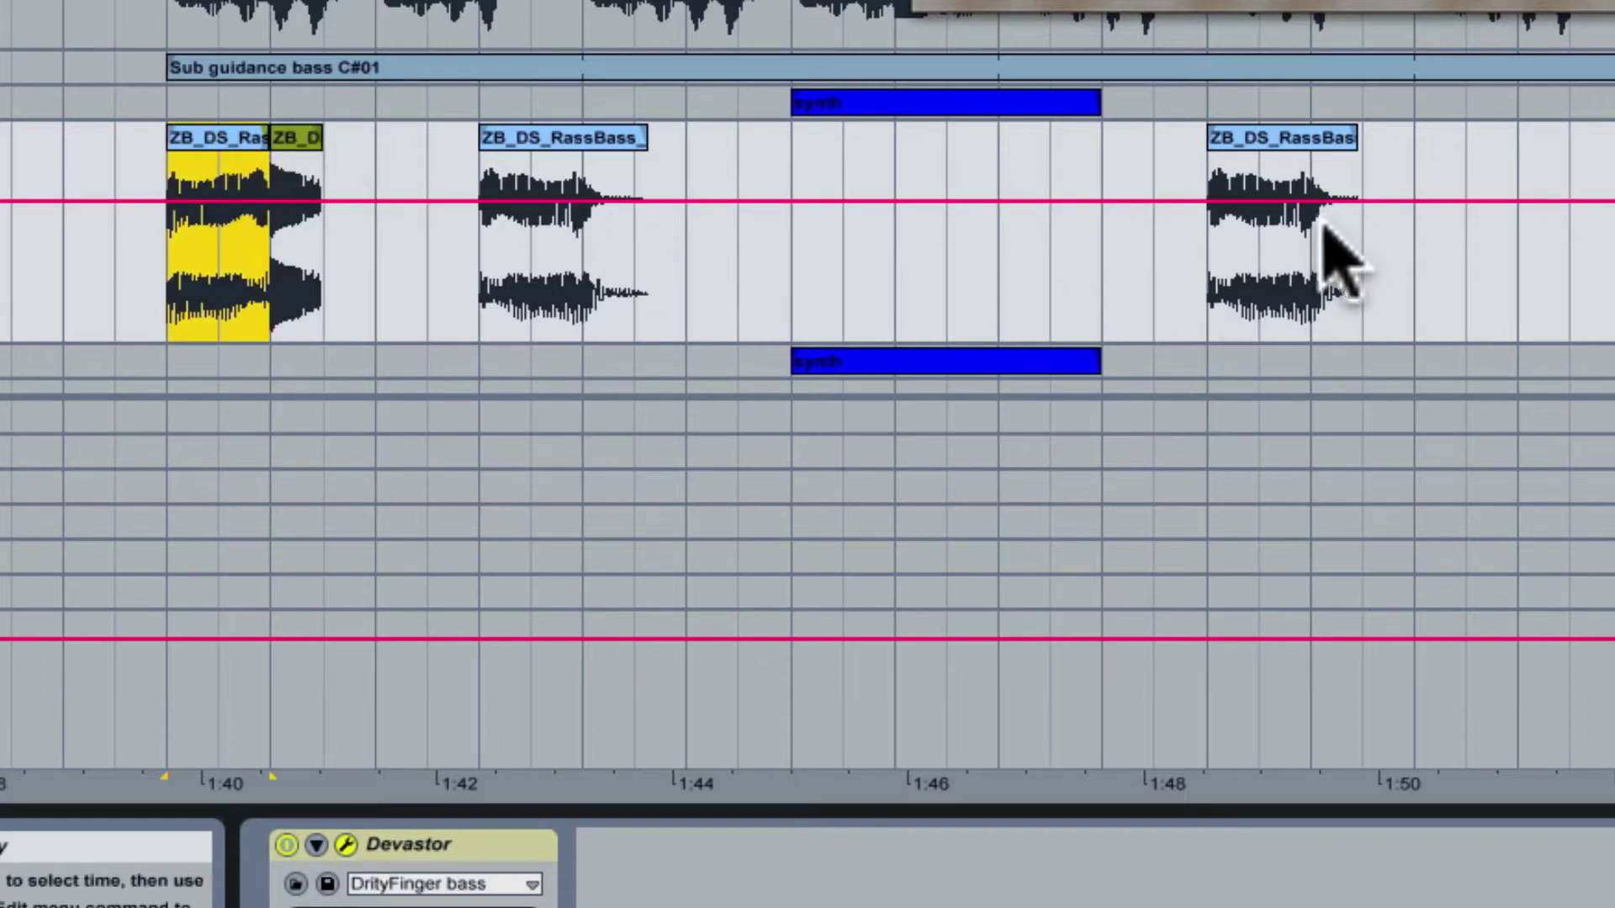
left_click(177, 244)
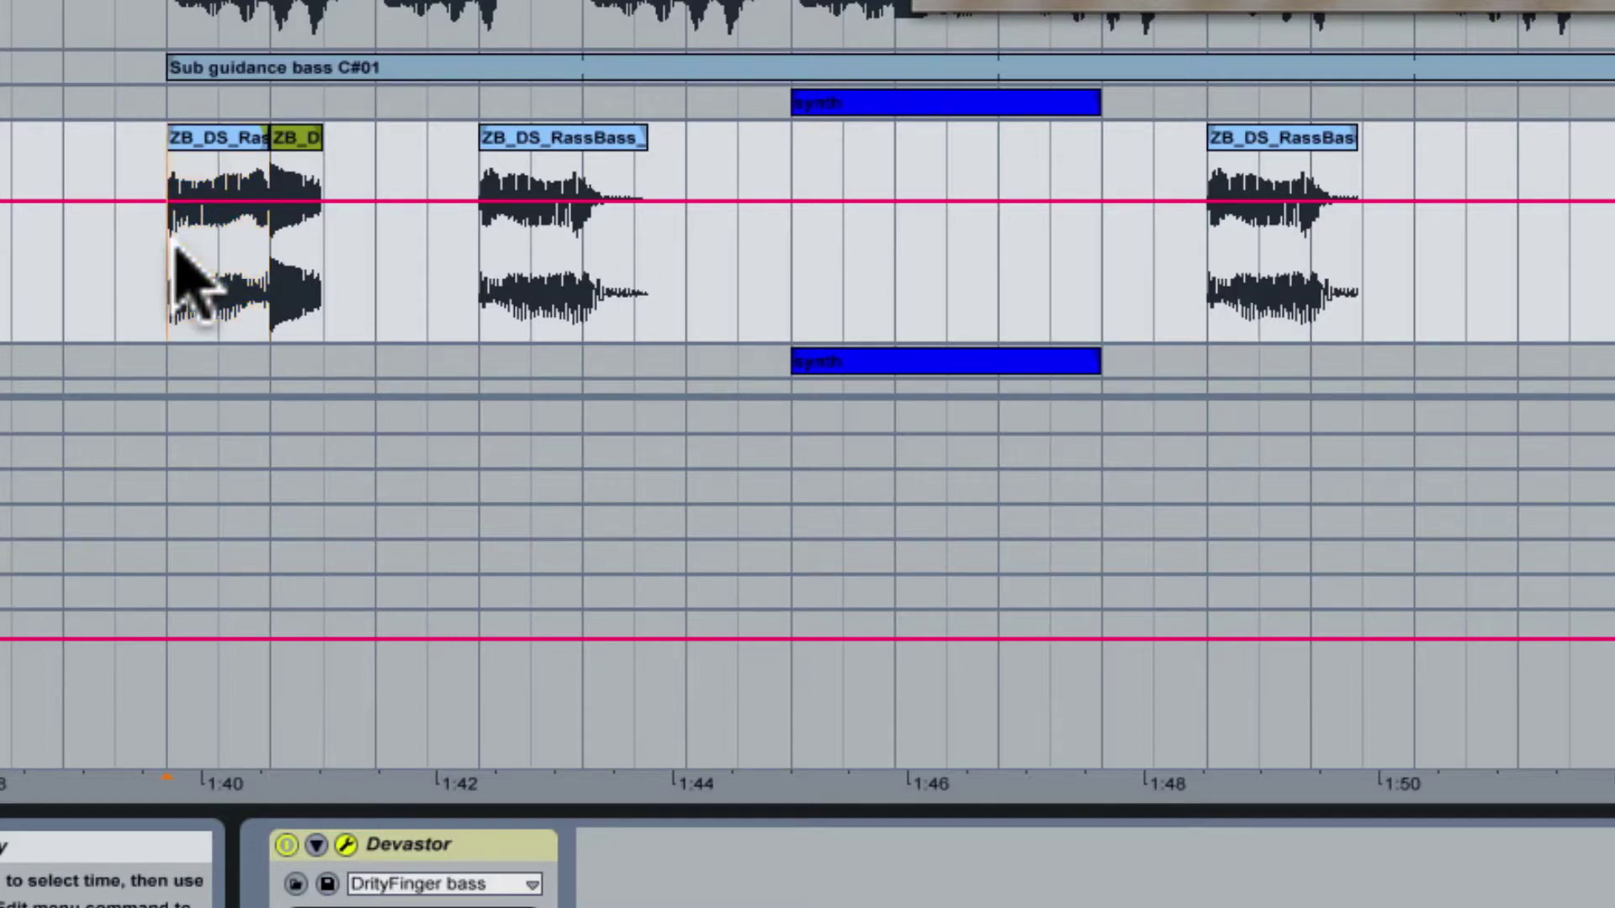
key("space")
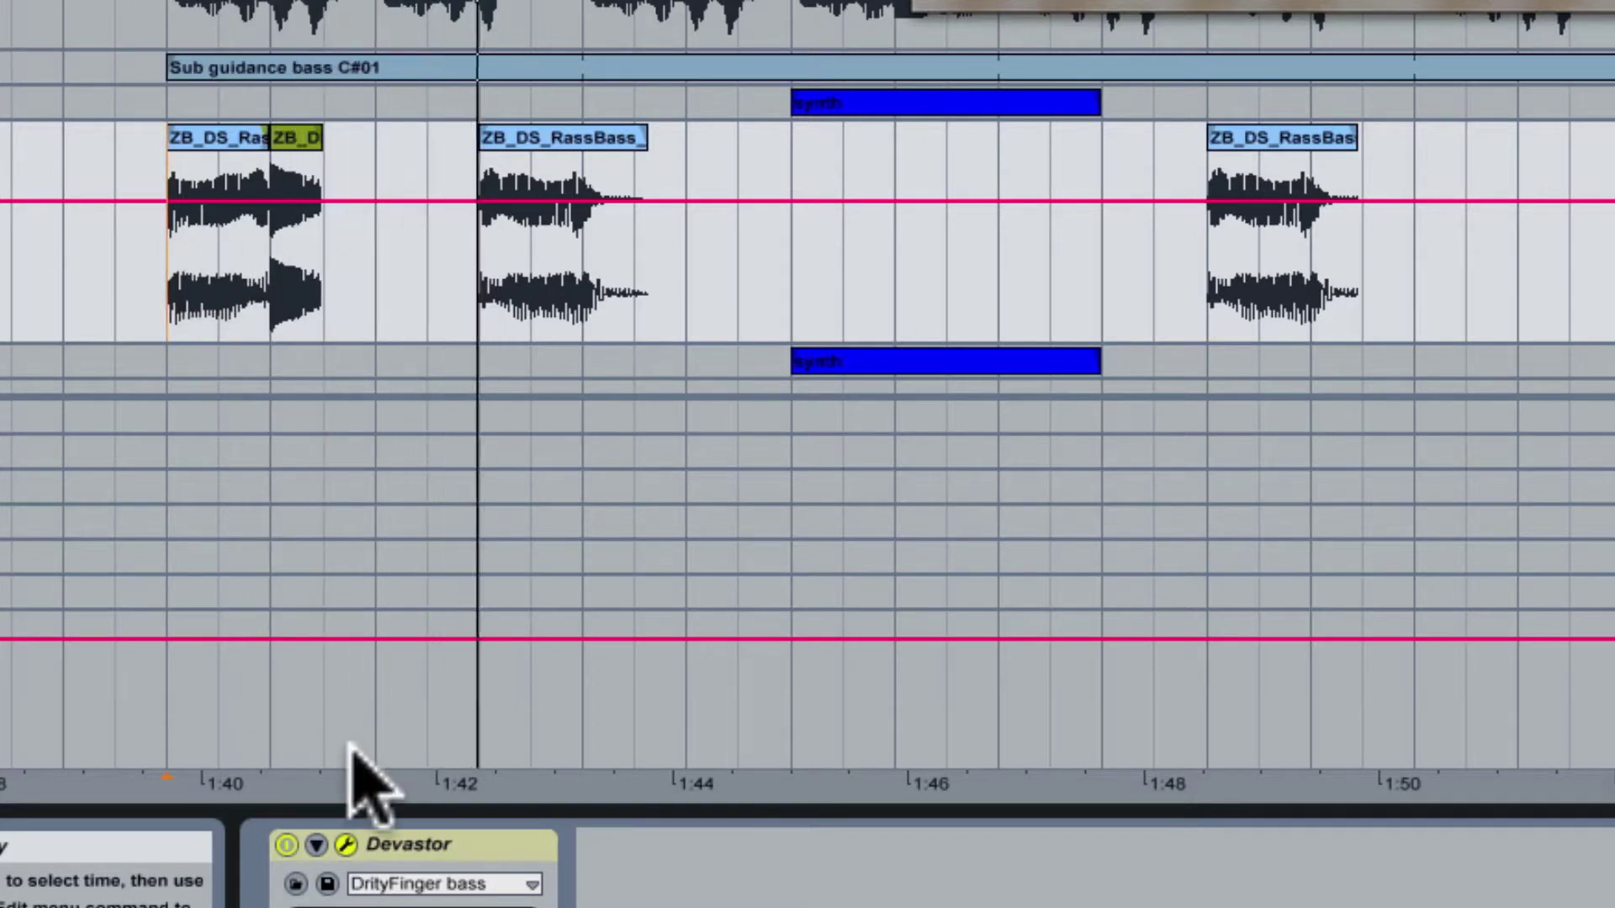
key("space")
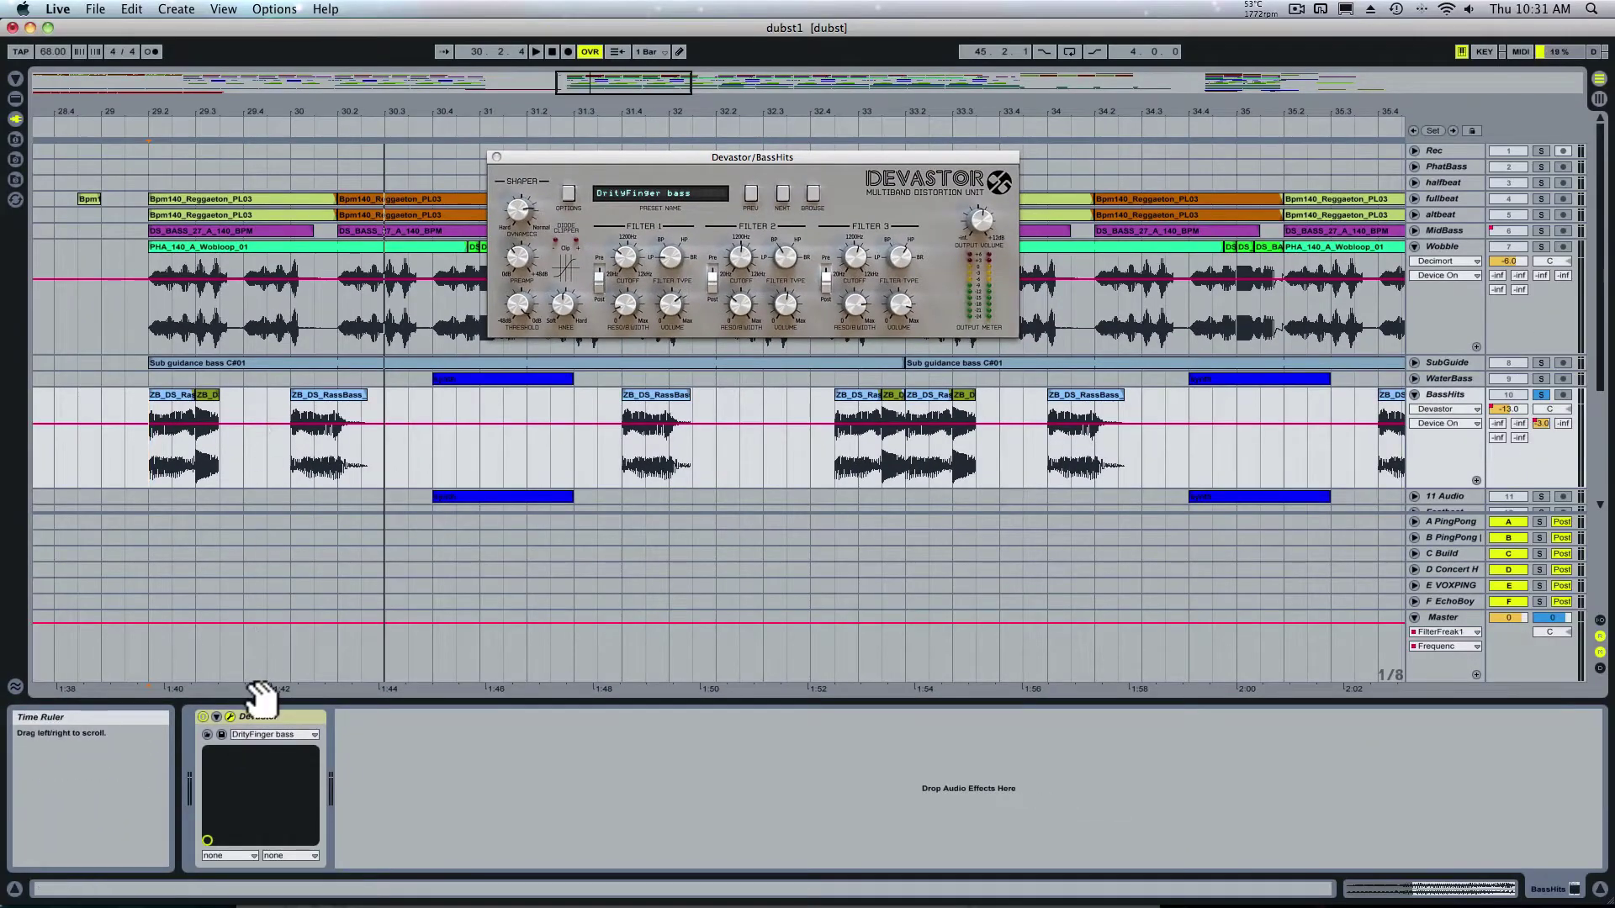
Move the Devastor window below the Wobble track and audition BassHits from 29.2 with the effect switched on
left_click(254, 715)
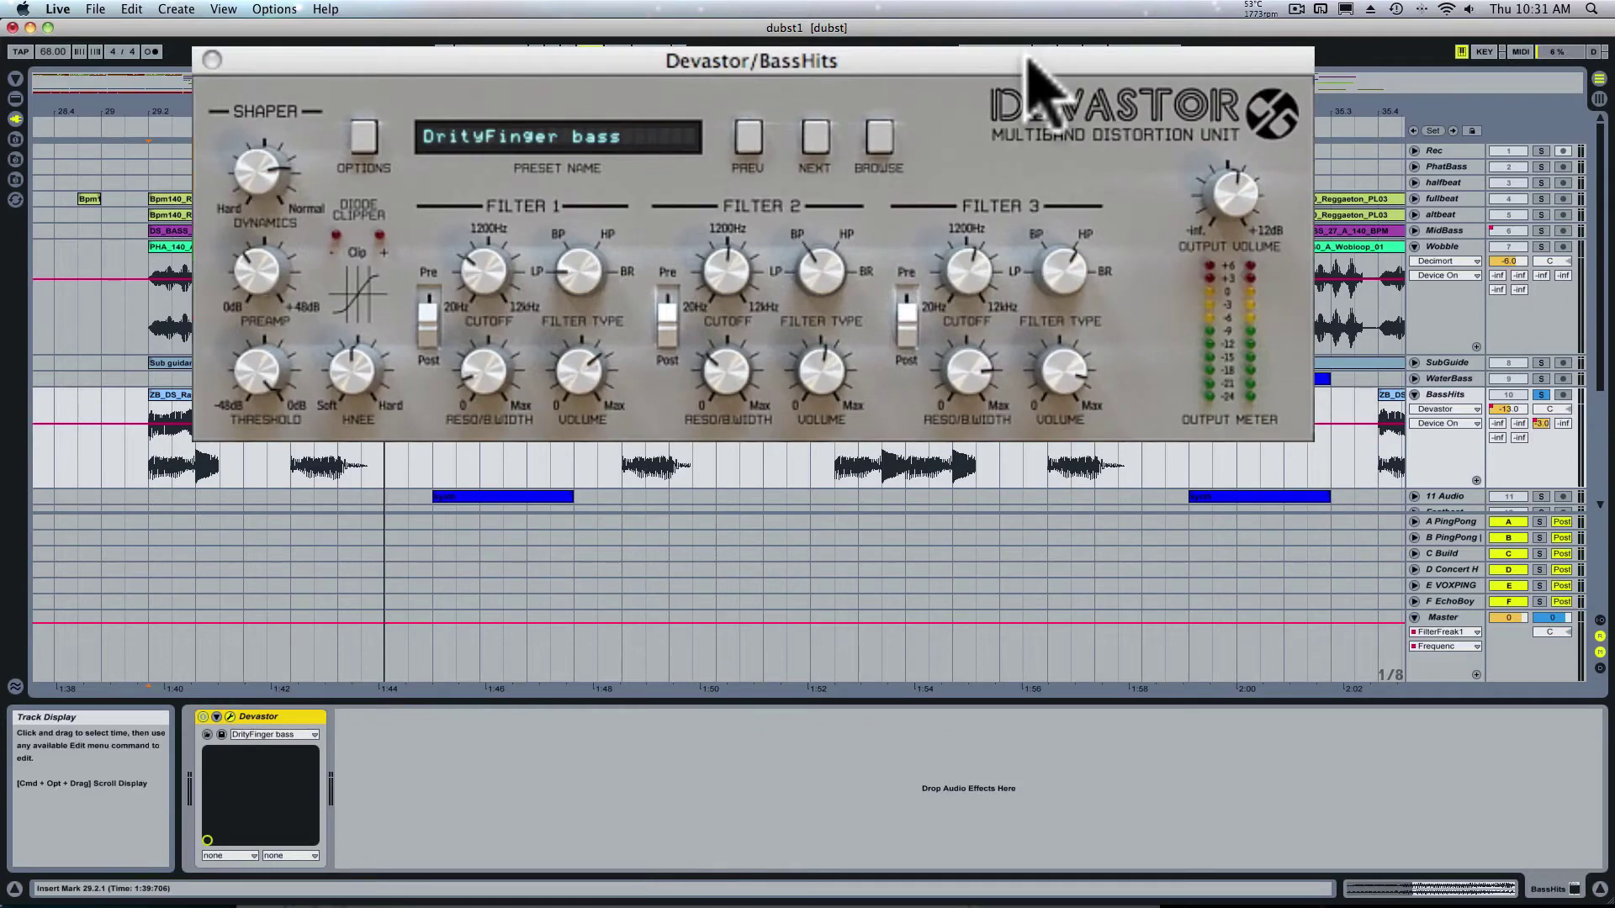
left_click(1057, 58)
left_click_drag(1057, 59, 1211, 429)
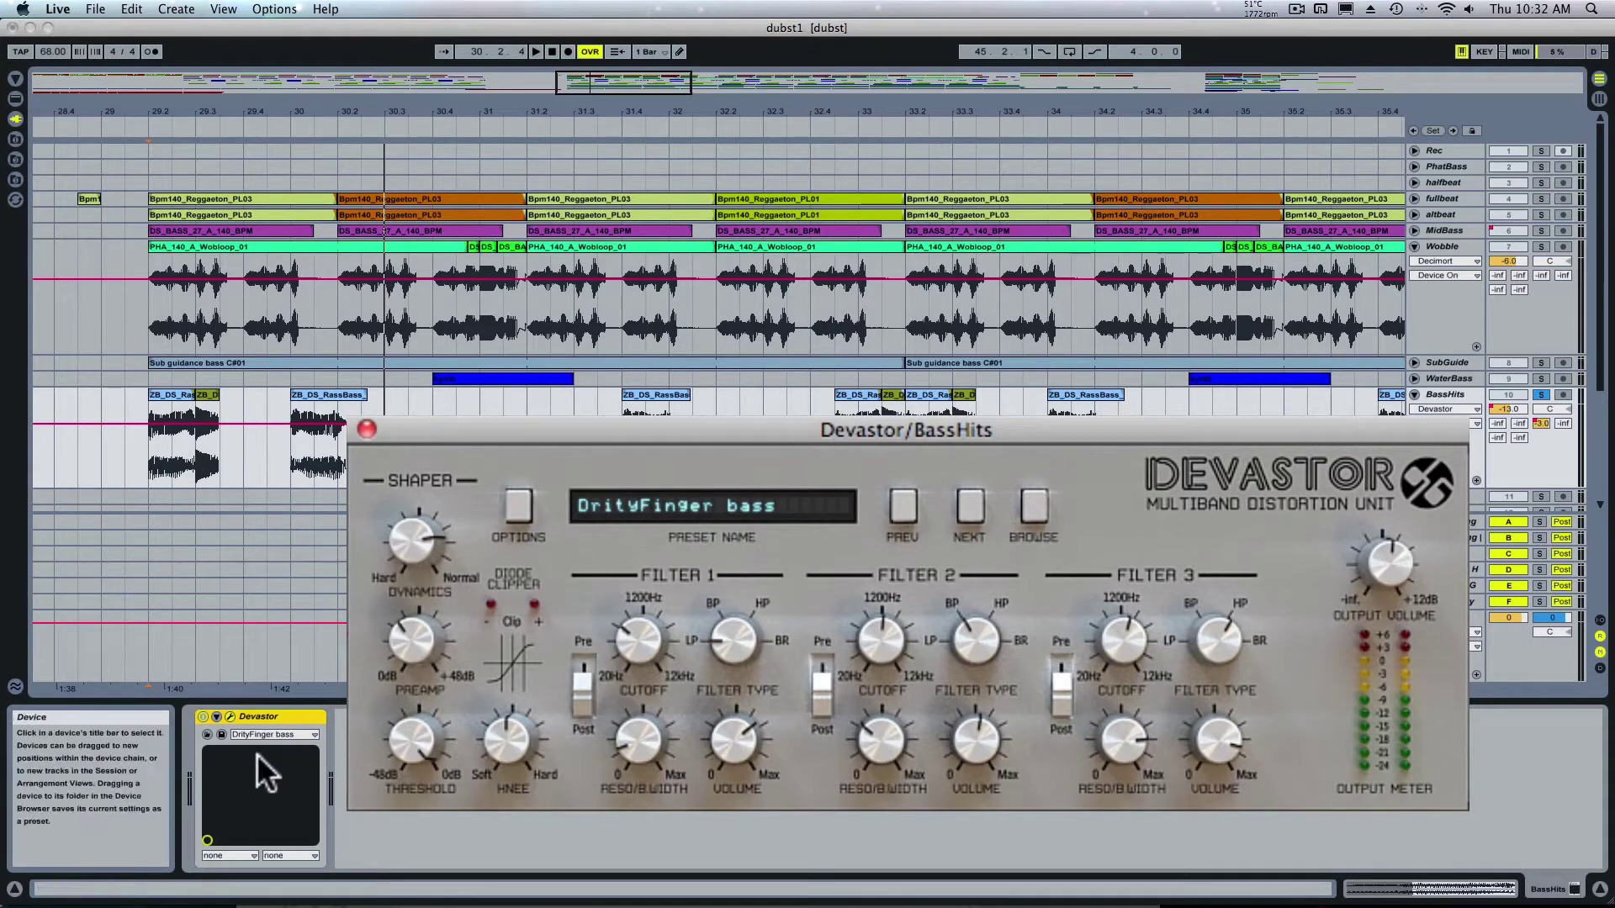
left_click(154, 468)
key("space")
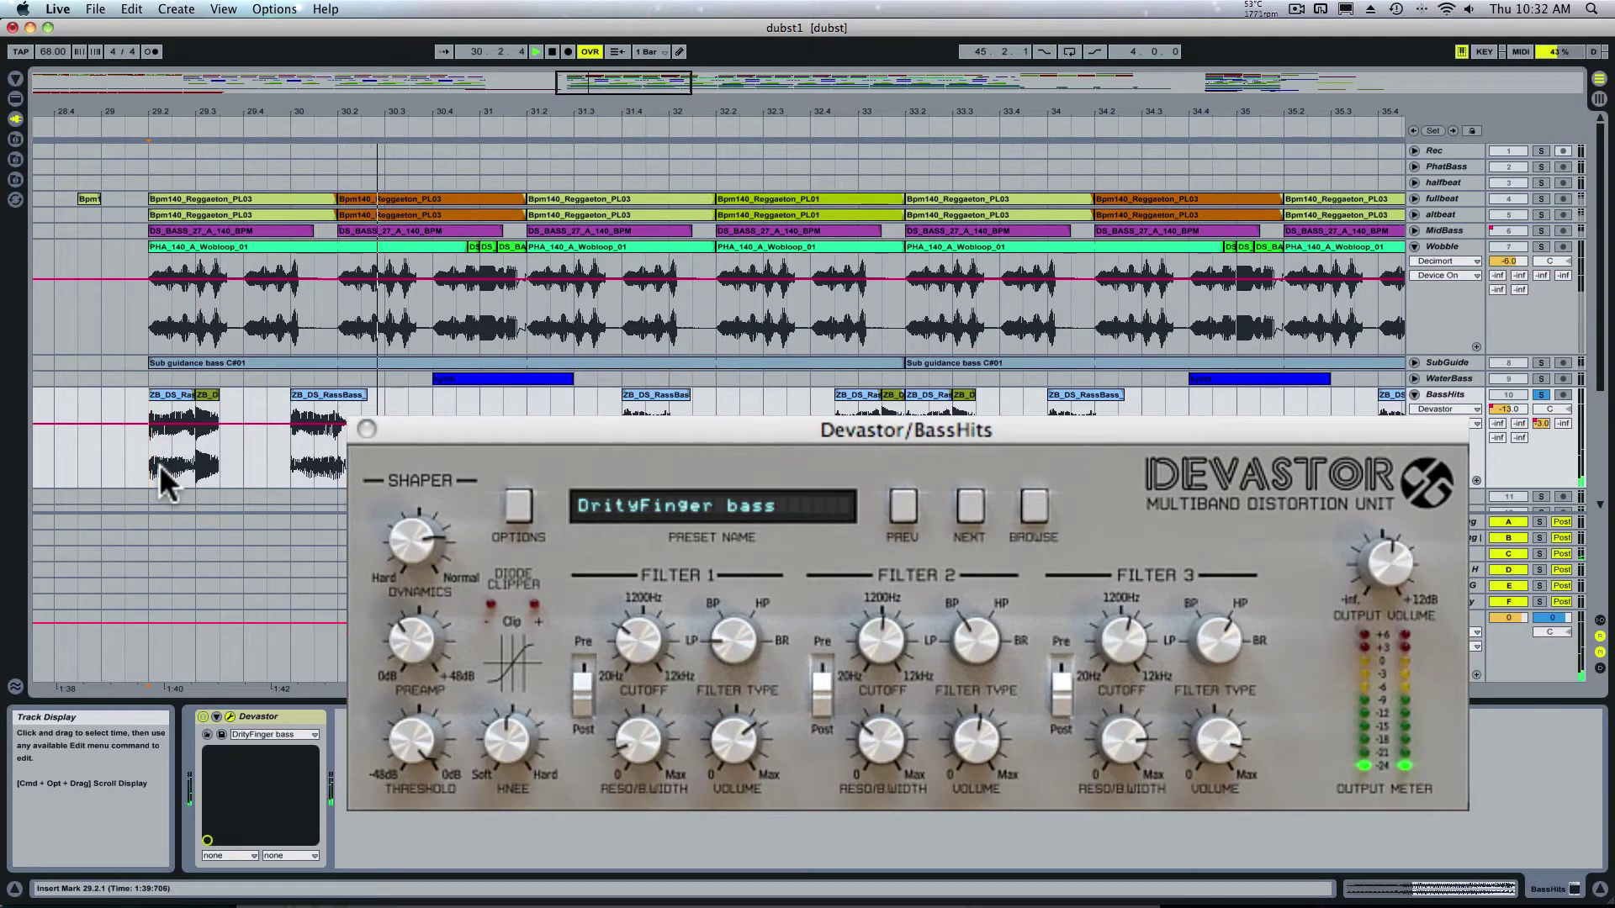
key("space")
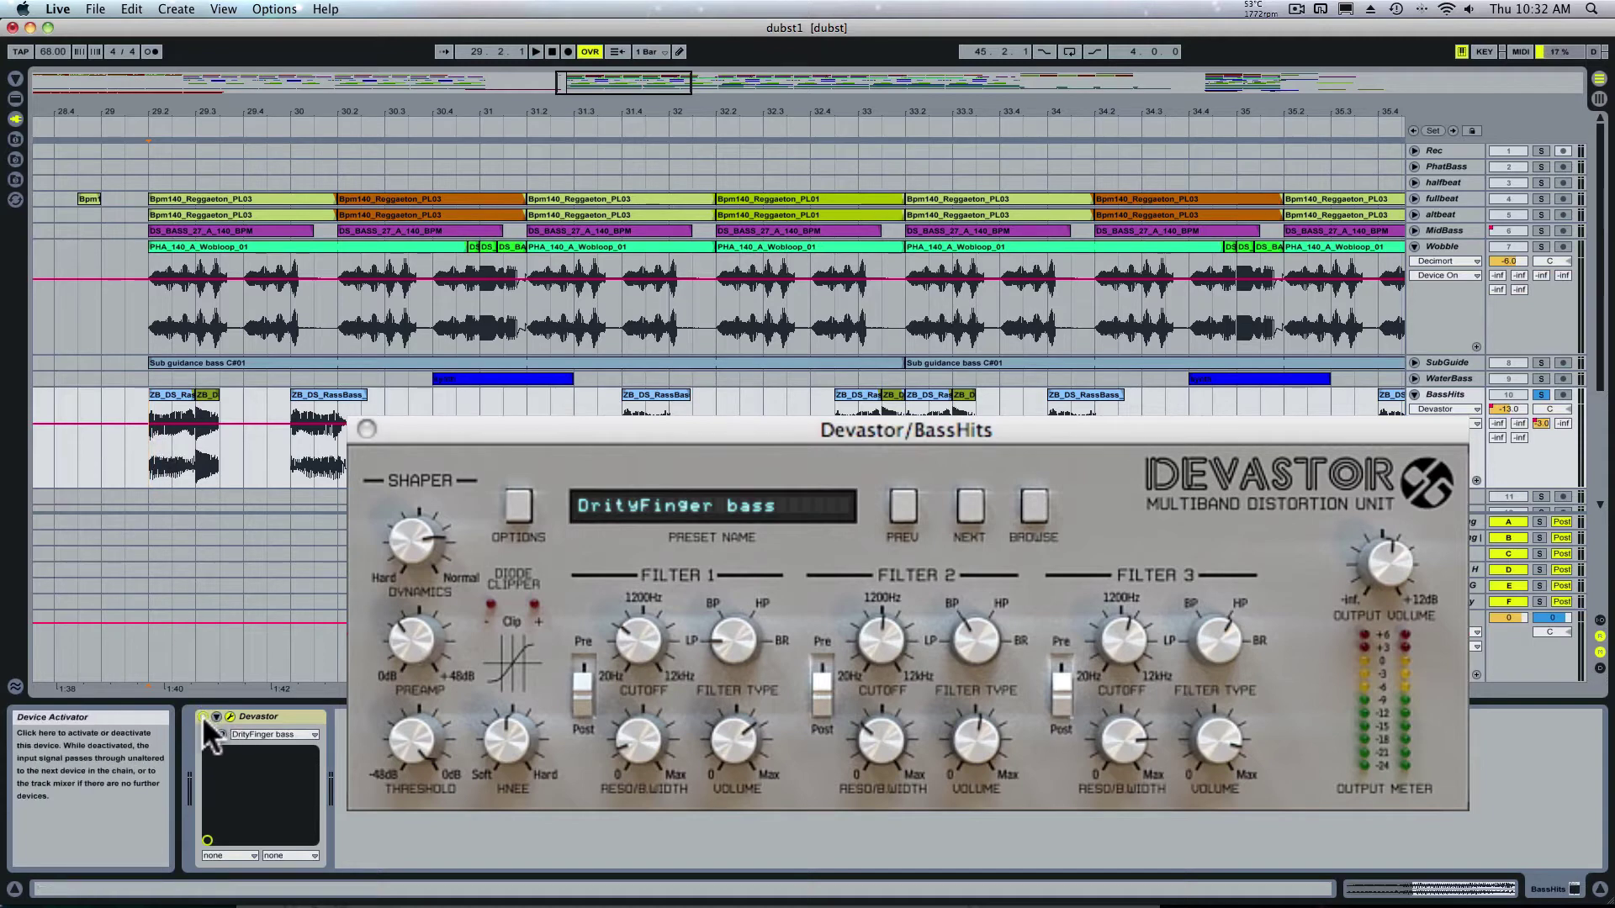
Bypass Devastor on the BassHits track and replay the hits from 29.2 without the distortion
key("space")
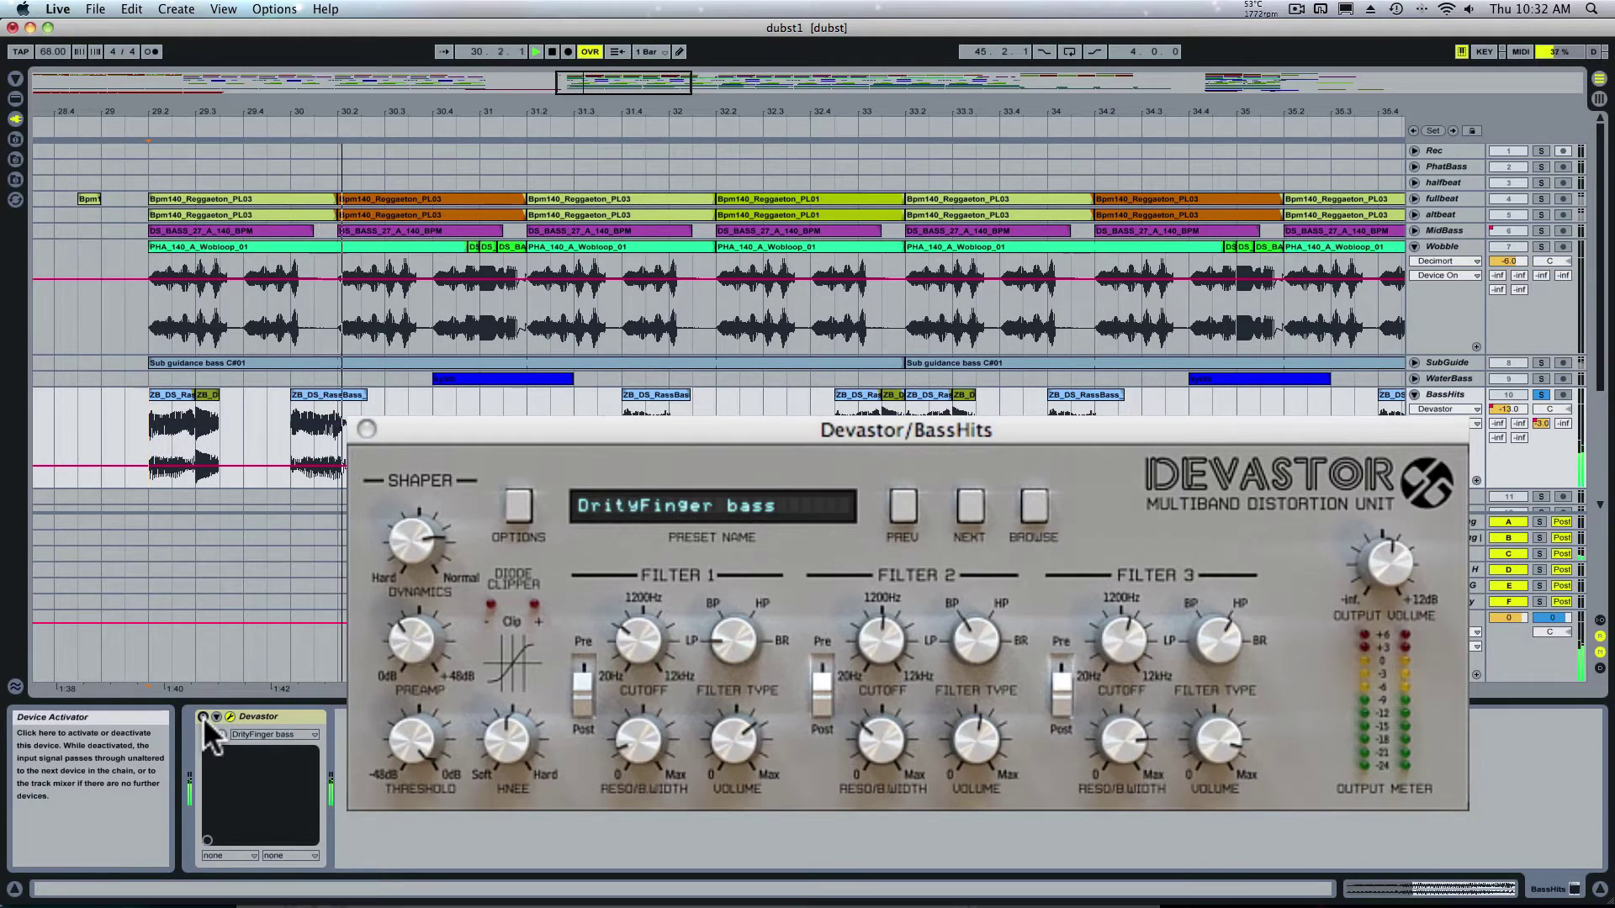
key("space")
key("space")
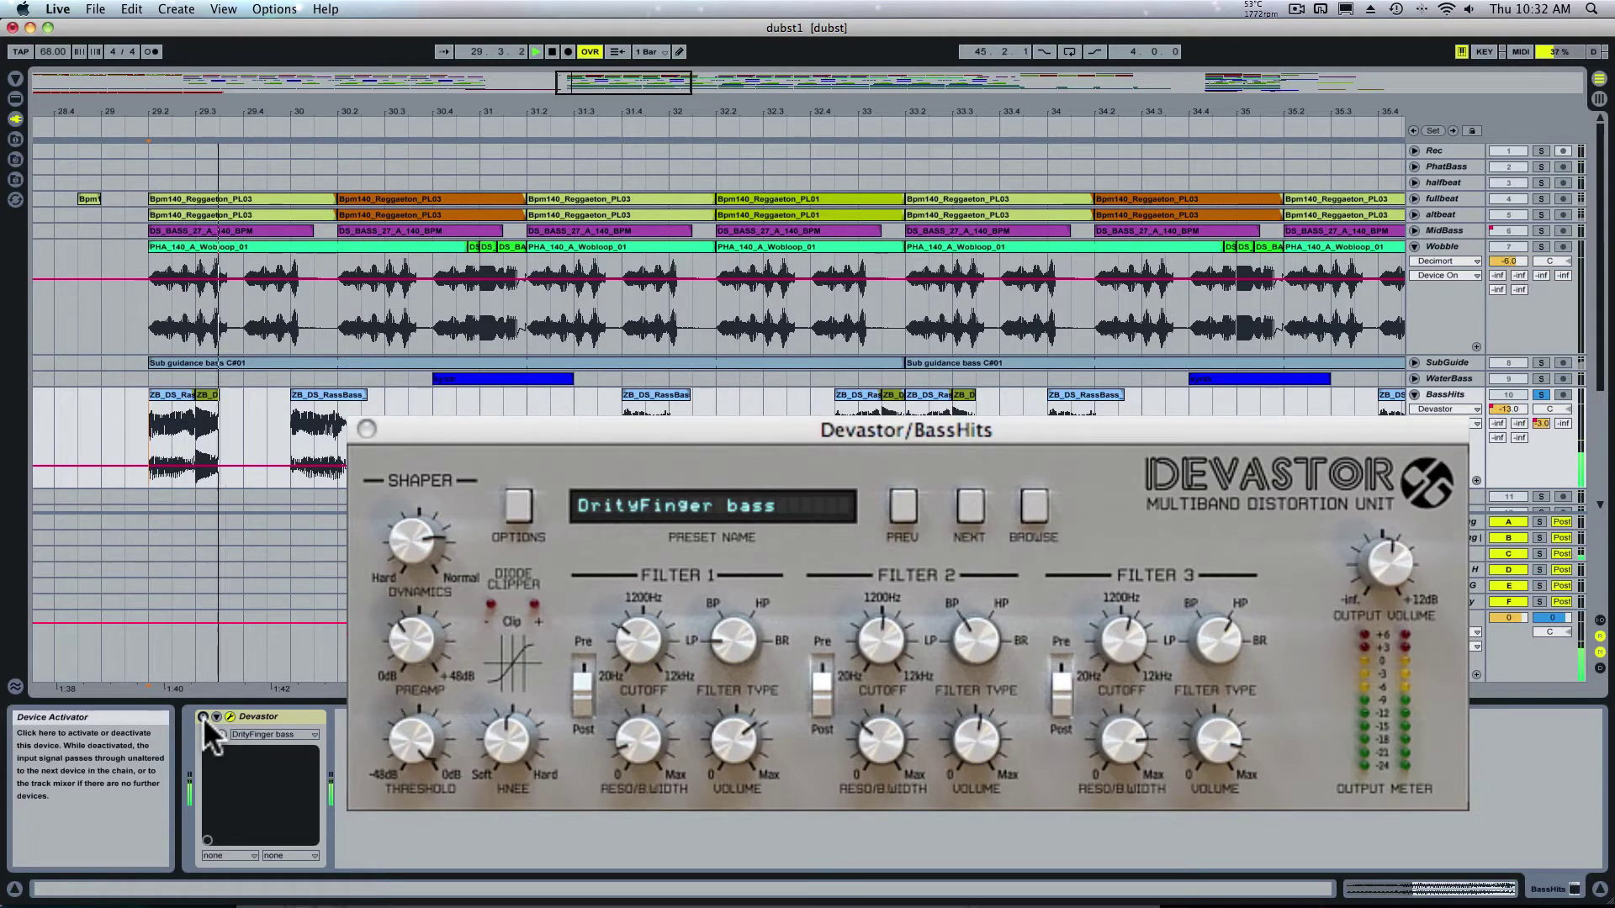
key("space")
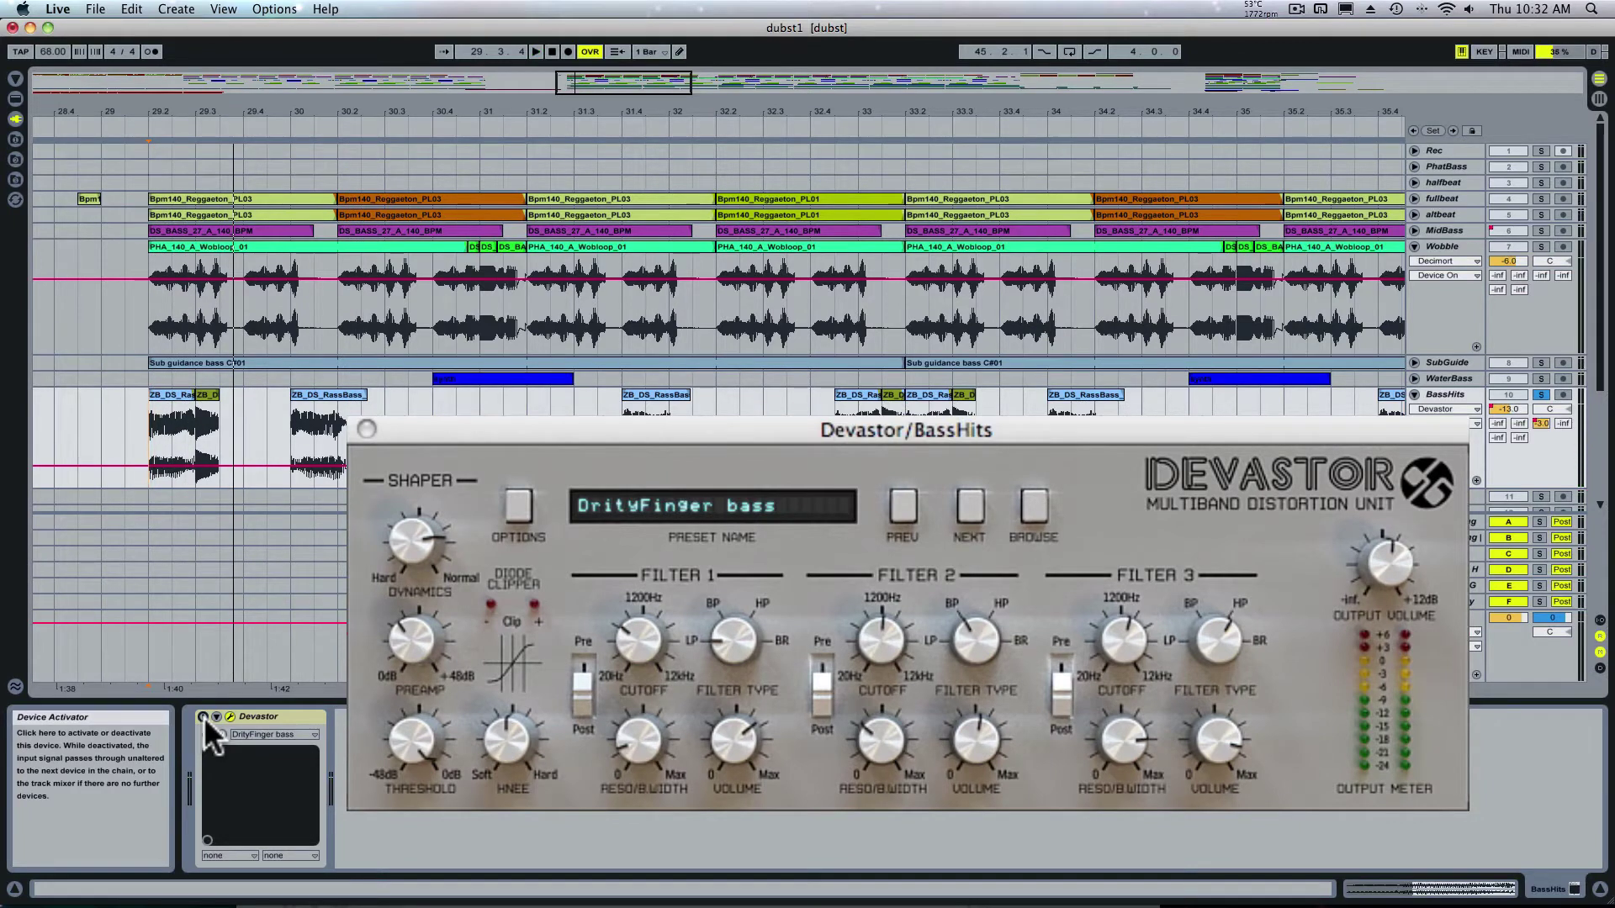
key("space")
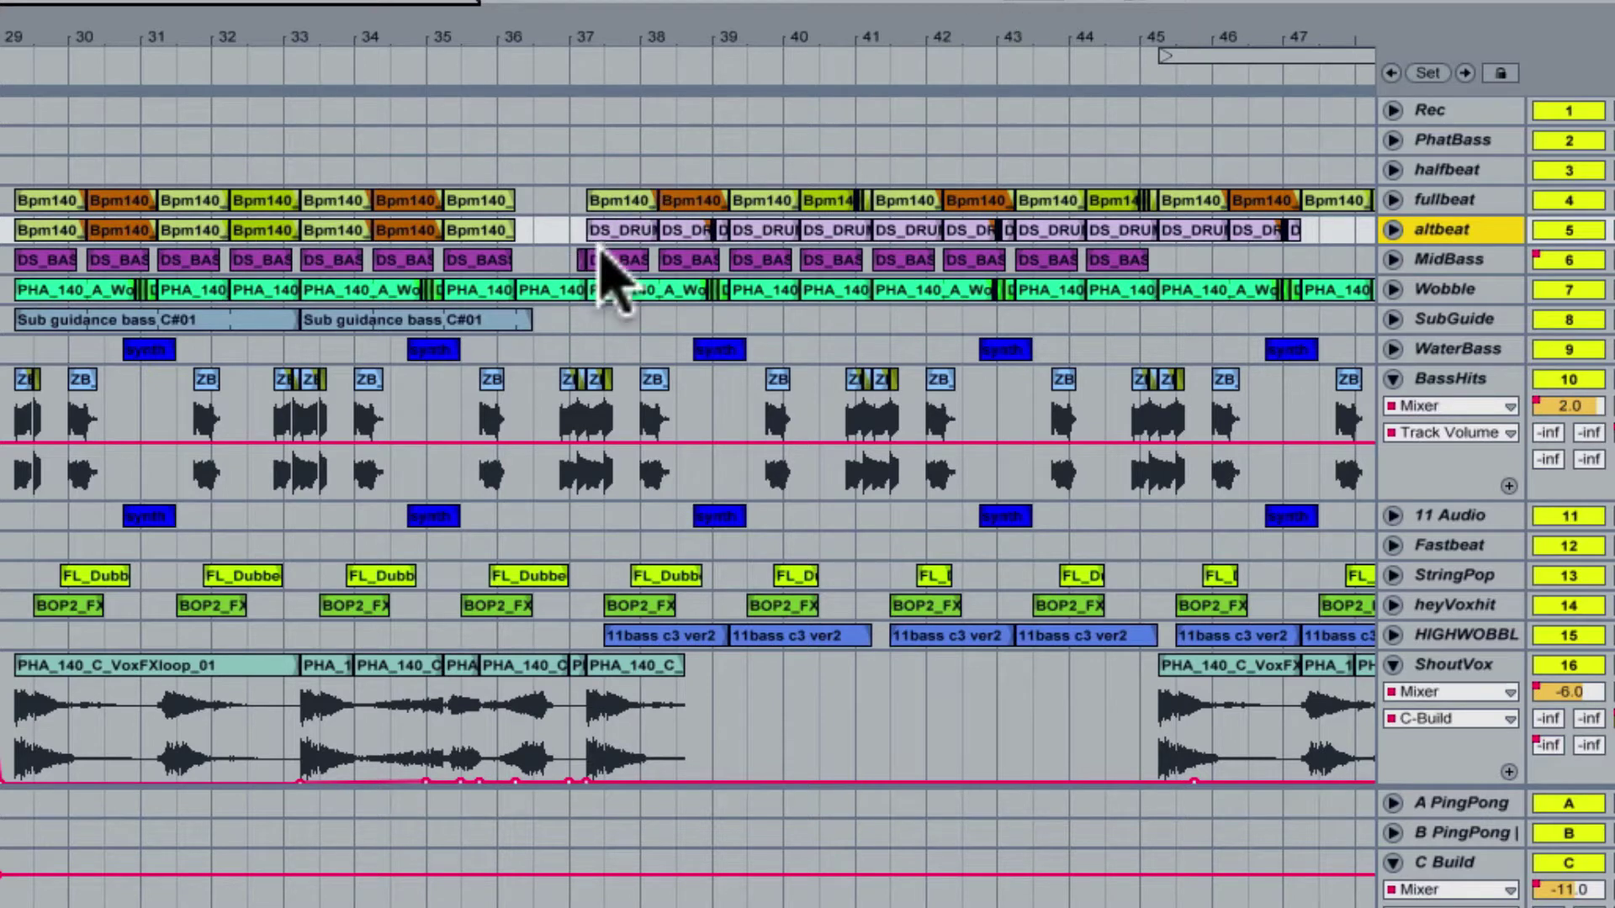
Unfold the altbeat track and look over the arrangement's tracks down to 21 Audio
left_click(1393, 230)
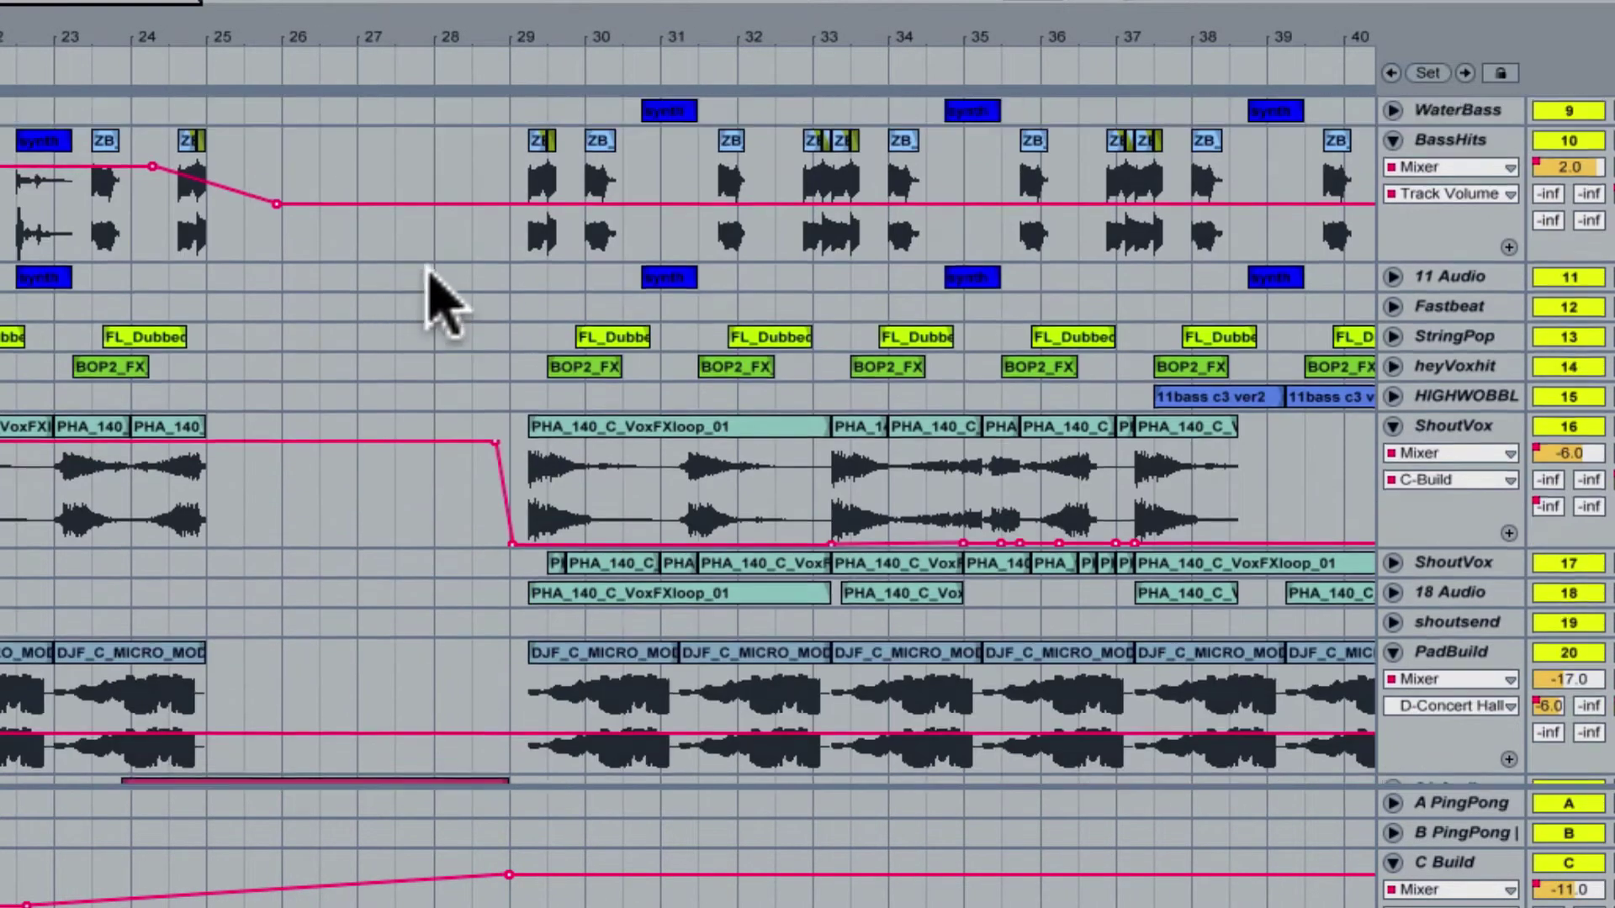
scroll(442, 299, "up", 5)
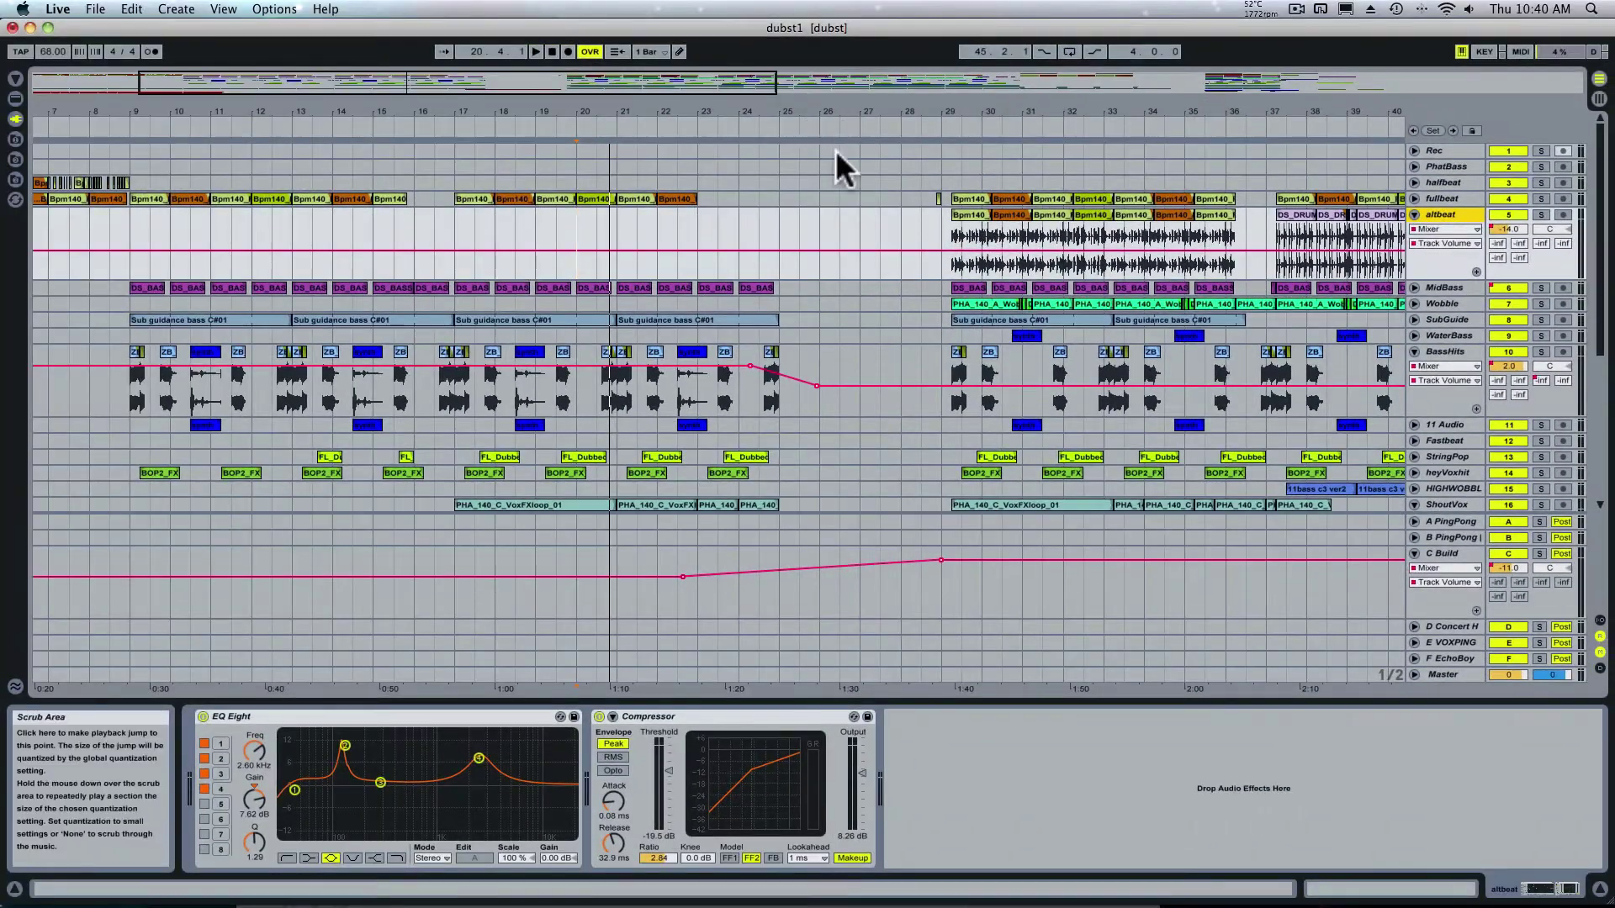
scroll(849, 194, "down", 5)
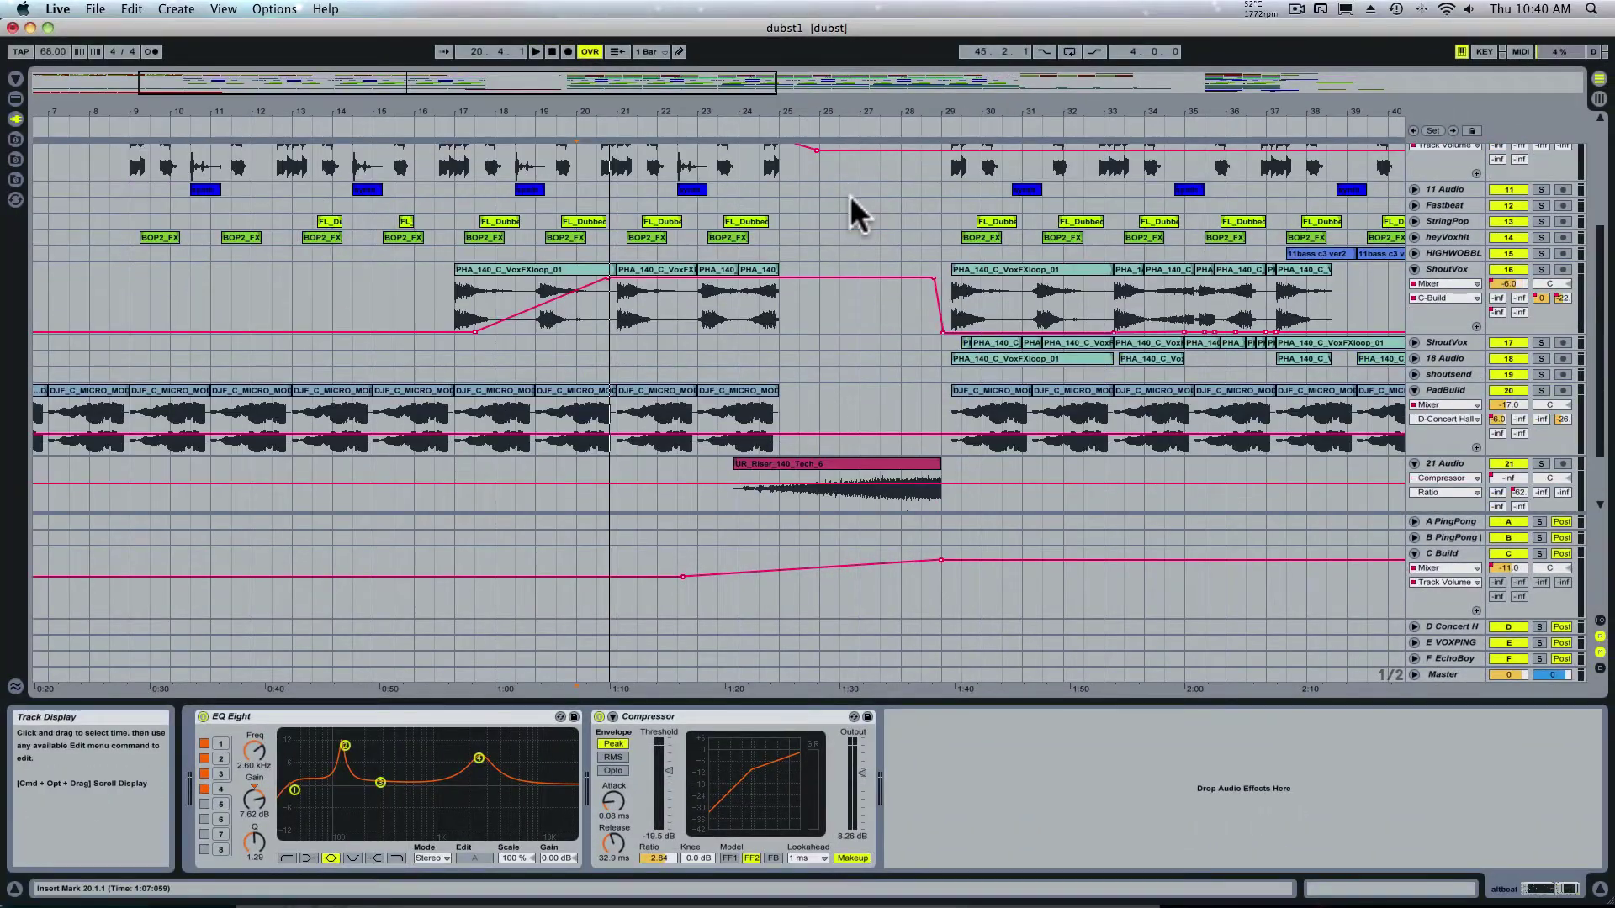
scroll(849, 196, "up", 4)
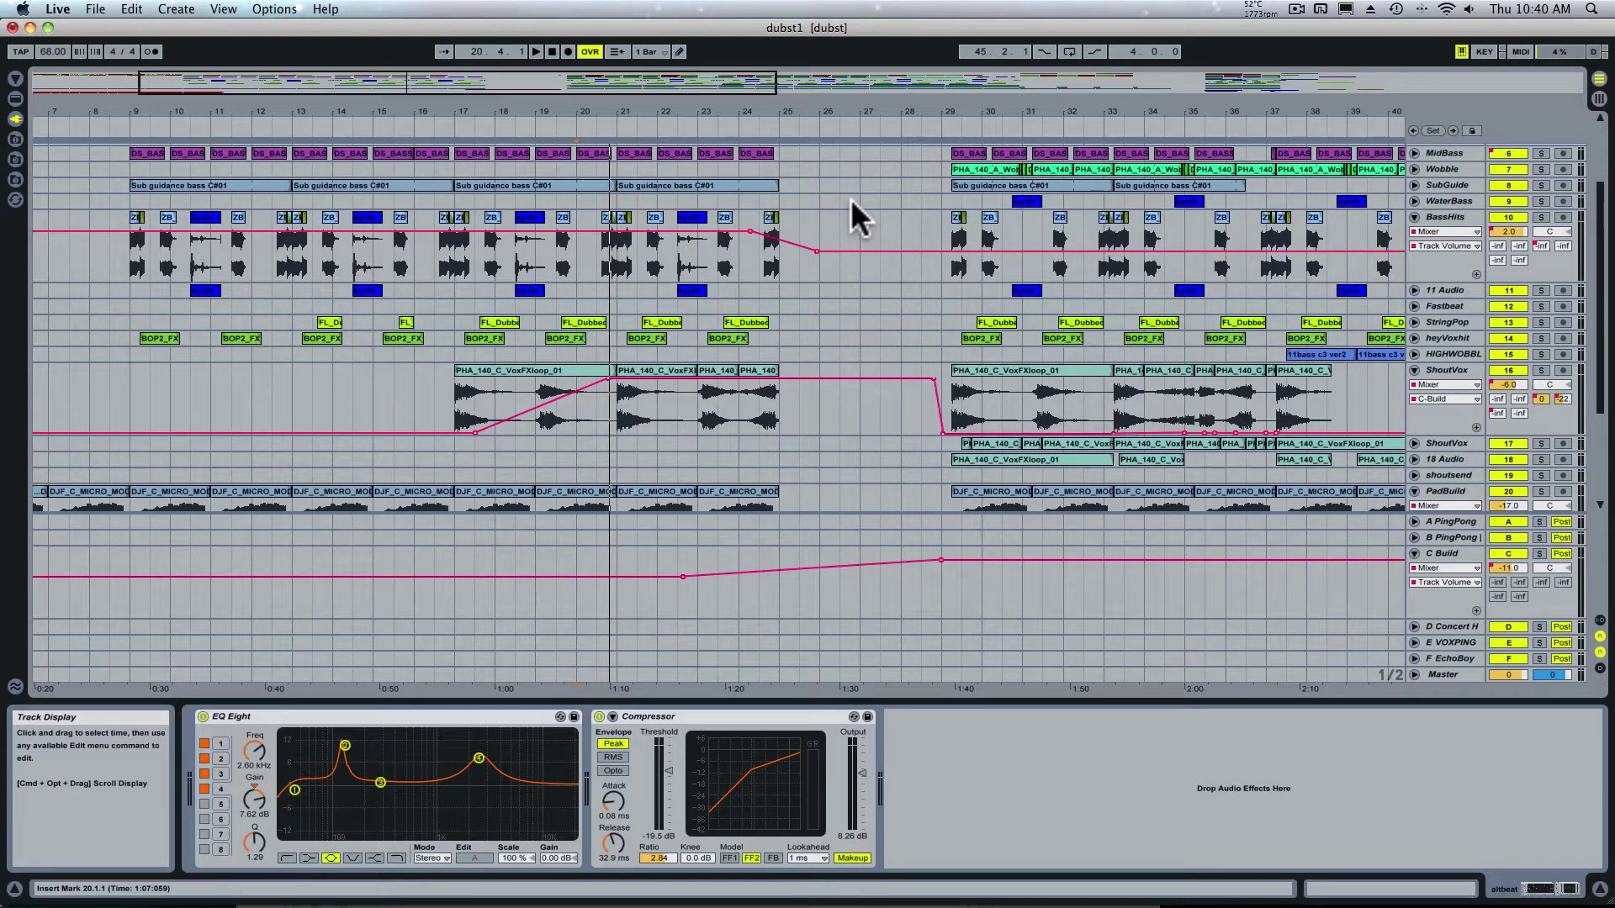
Compare the upper ShoutVox track's effects with the C Build return, view its EchoBoy settings, and close the EchoBoy window
left_click(759, 368)
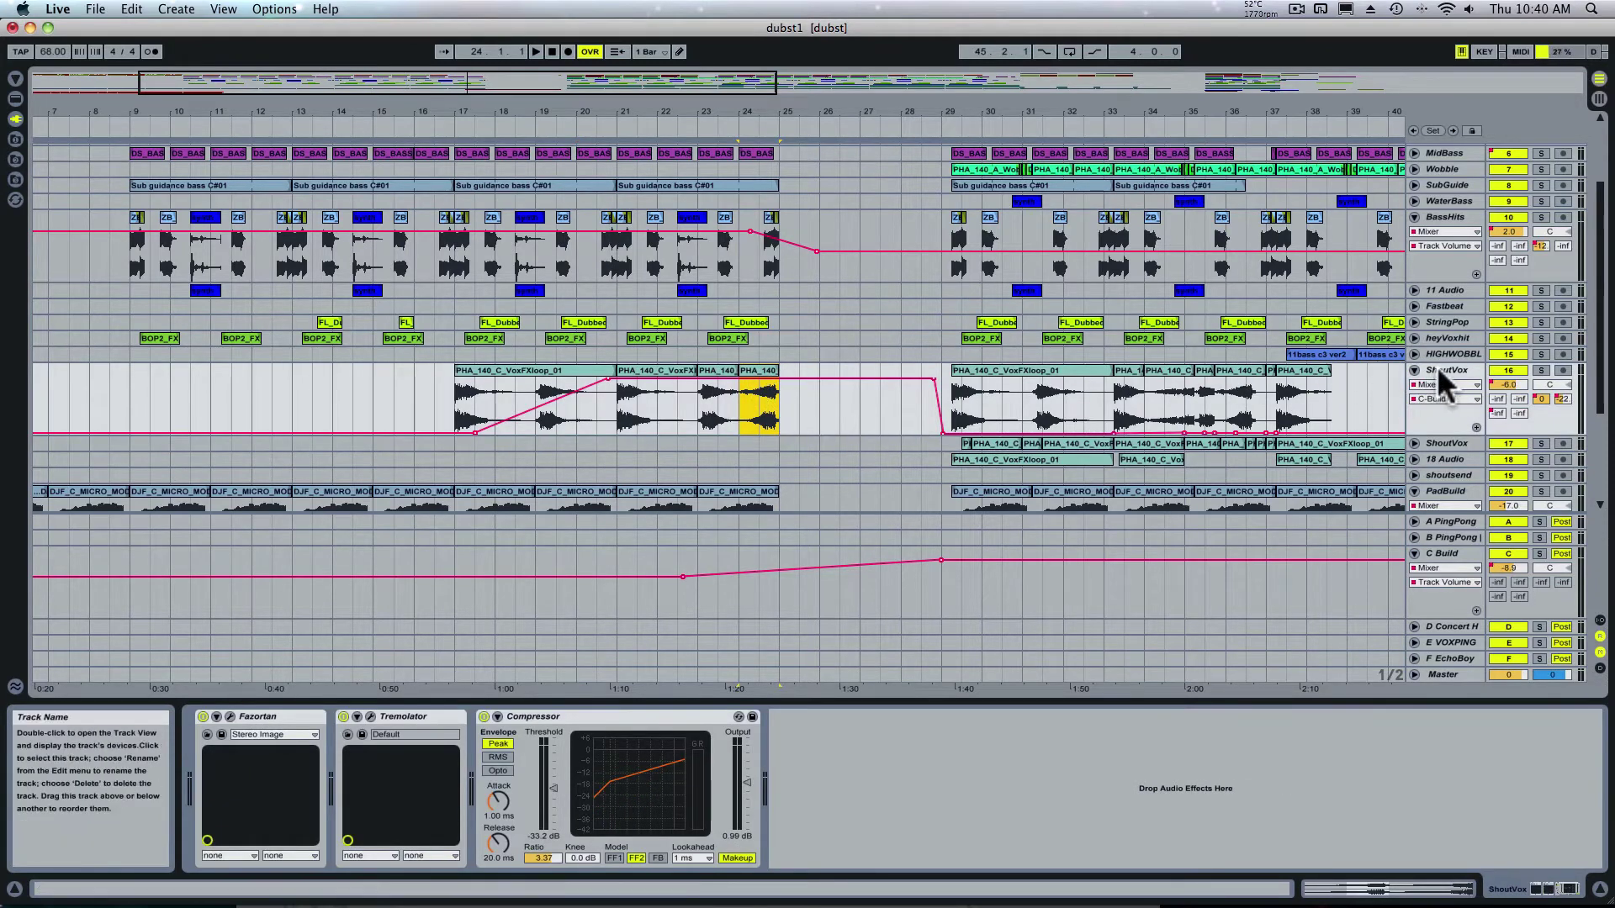
left_click(1454, 555)
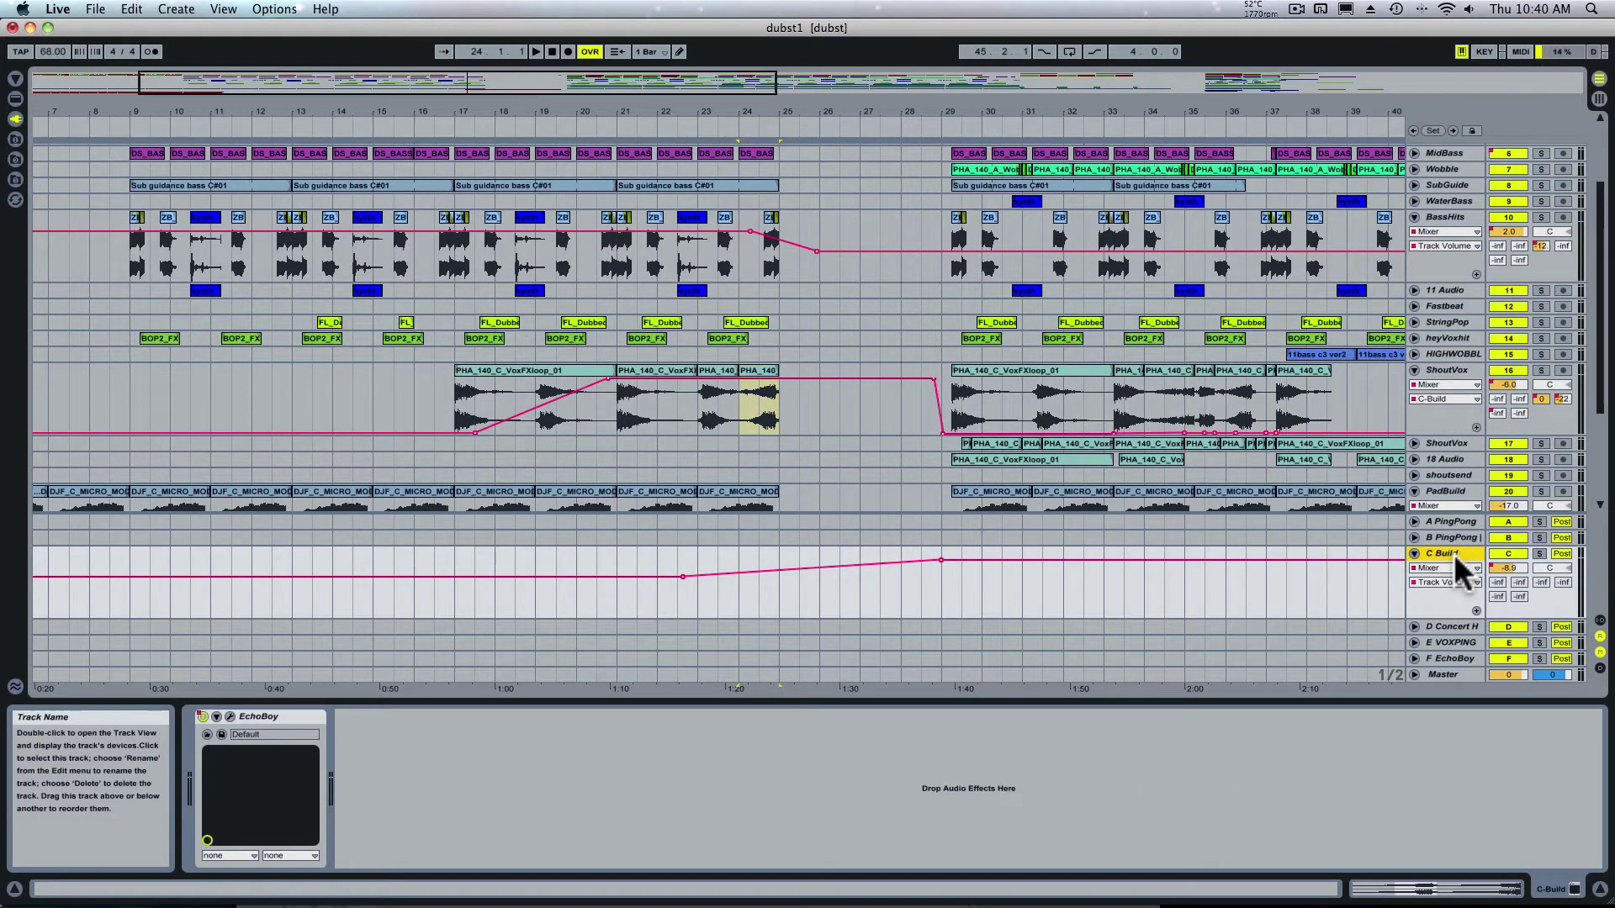
left_click(1446, 366)
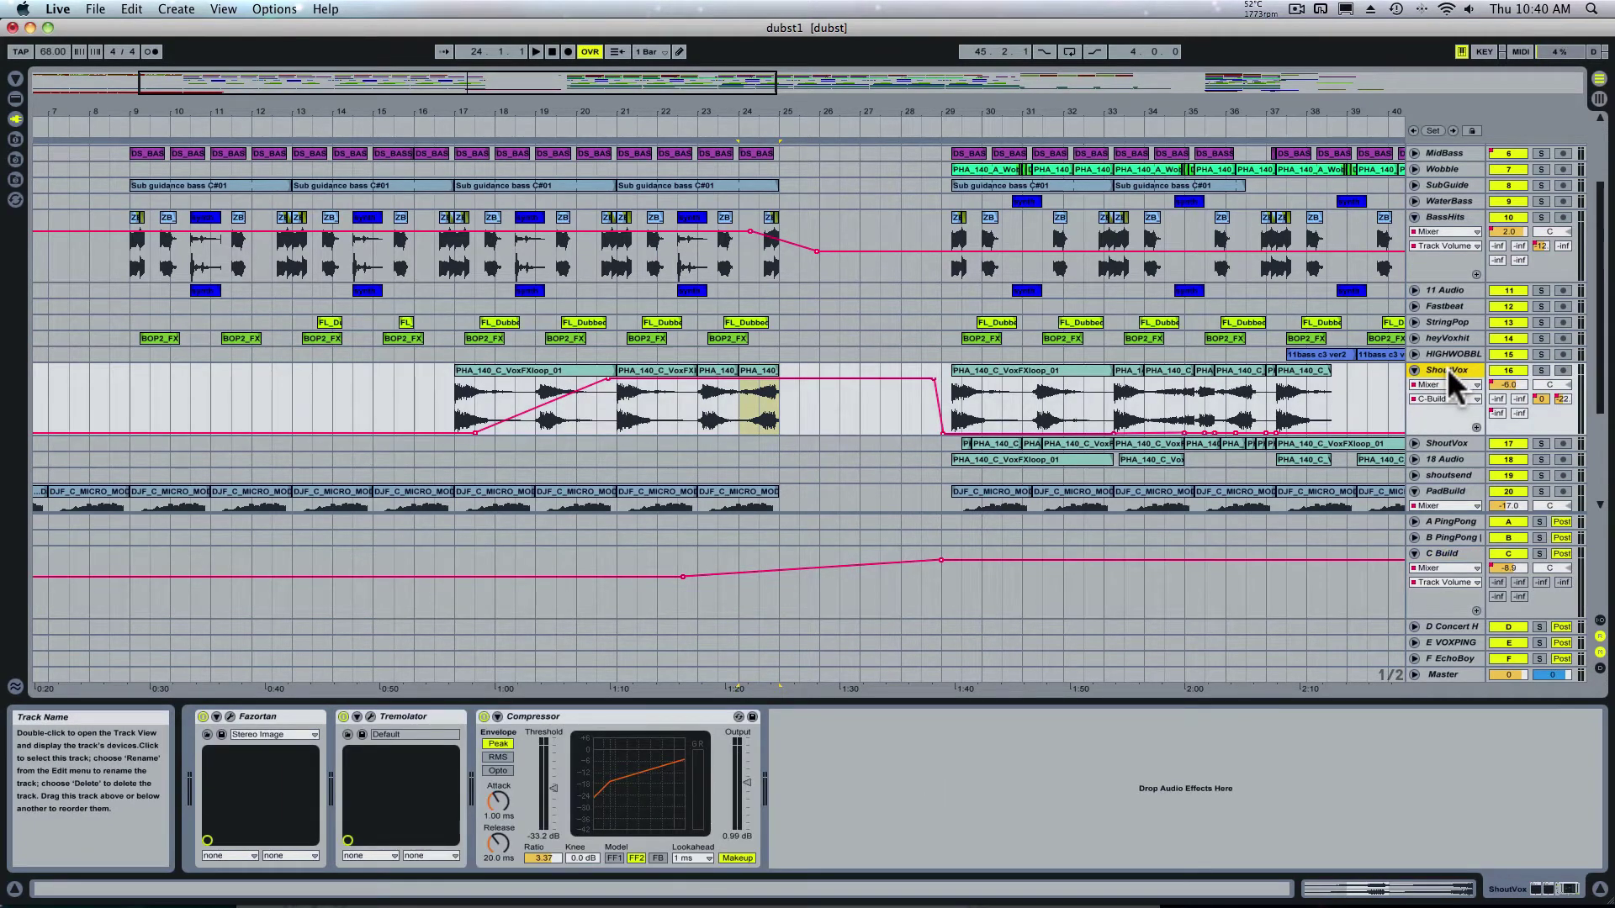
left_click(1435, 552)
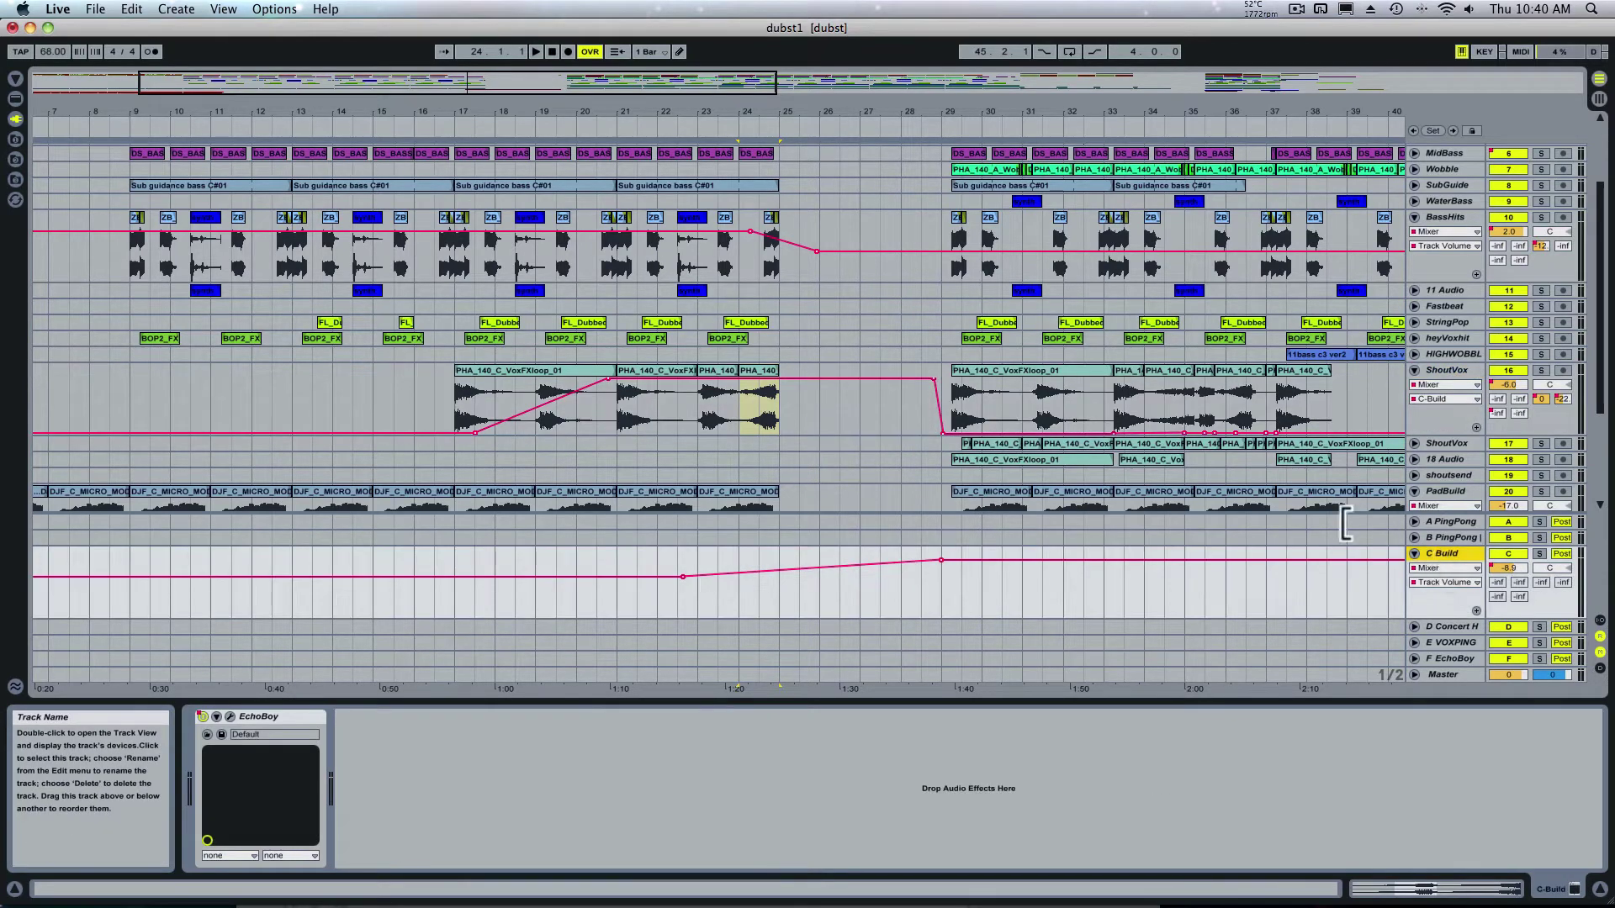
left_click(228, 717)
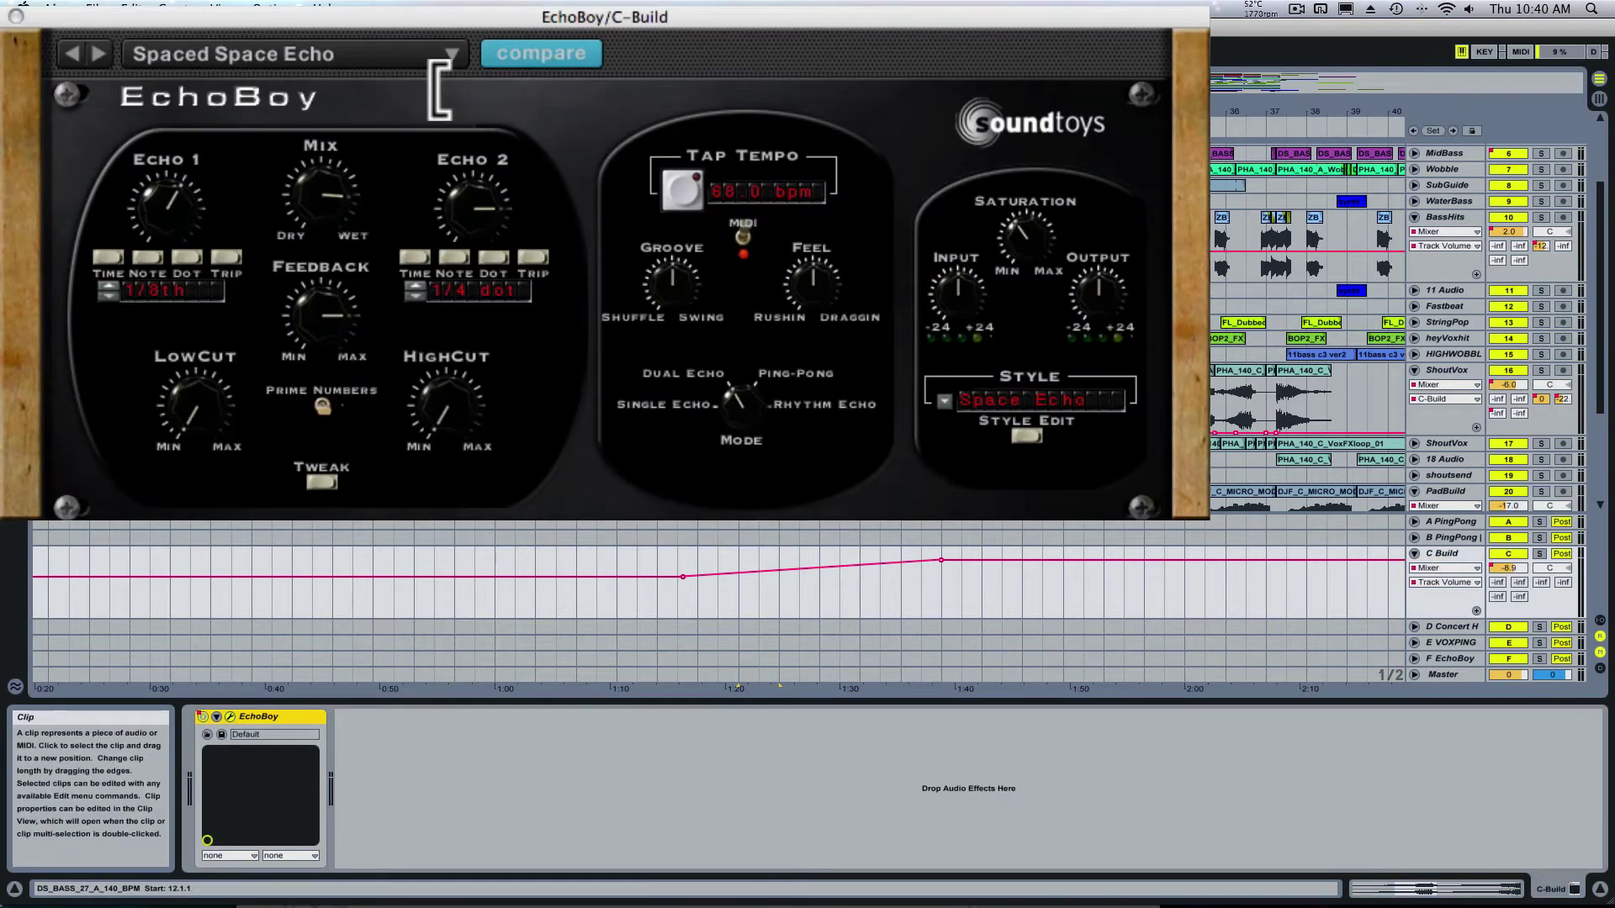
left_click(16, 15)
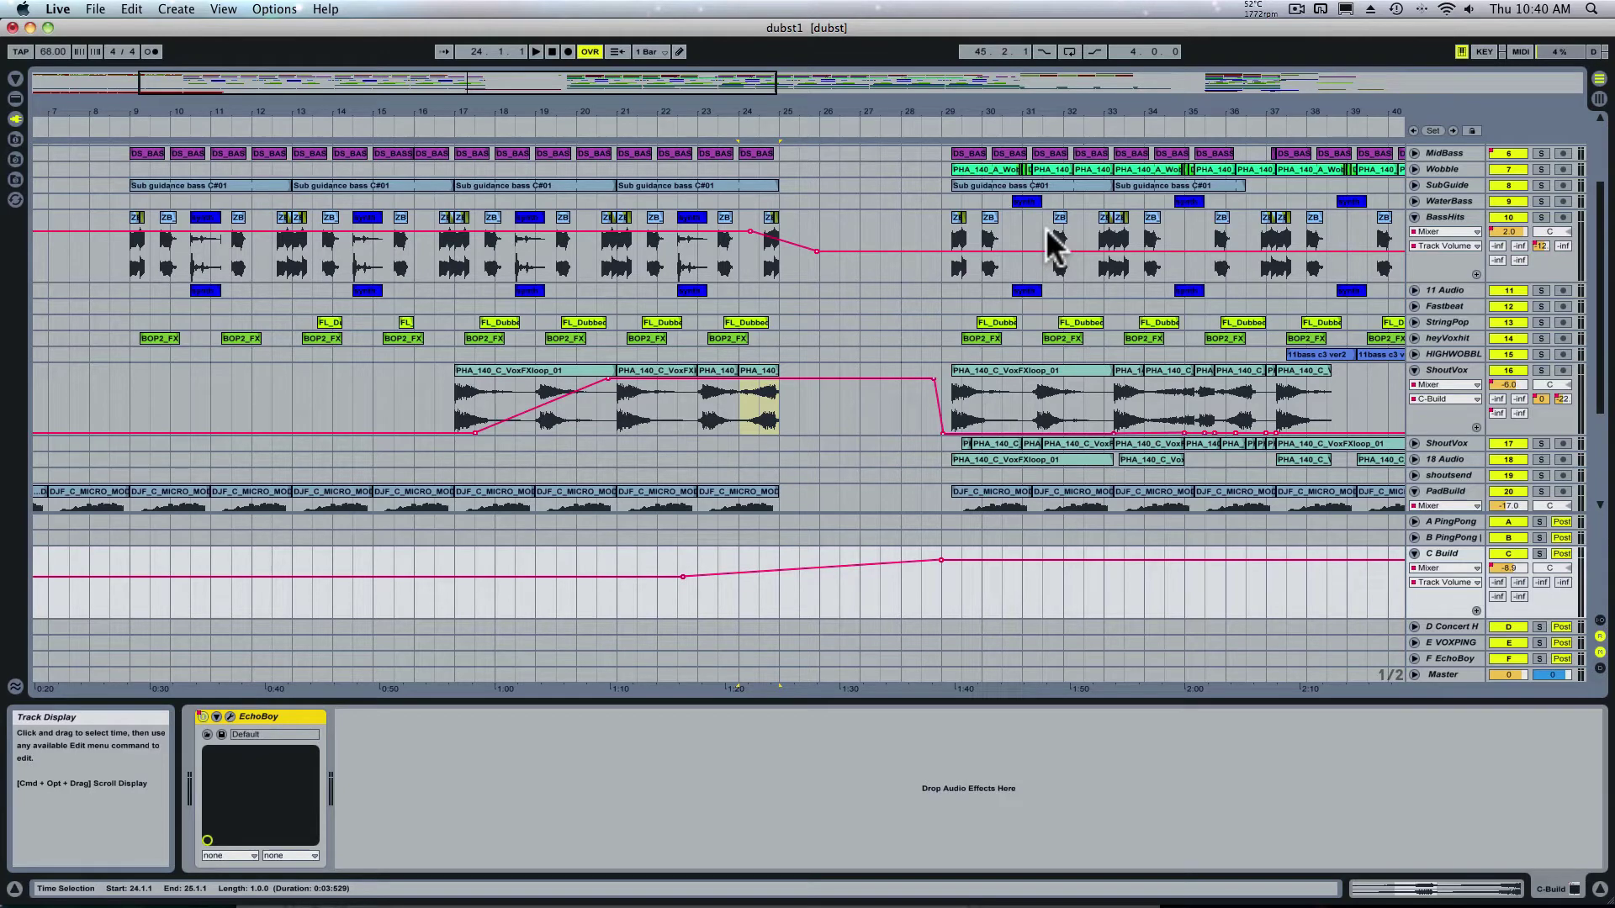
Fold all the arrangement's tracks and play the arrangement from bar 21
scroll(786, 252, "up", 5)
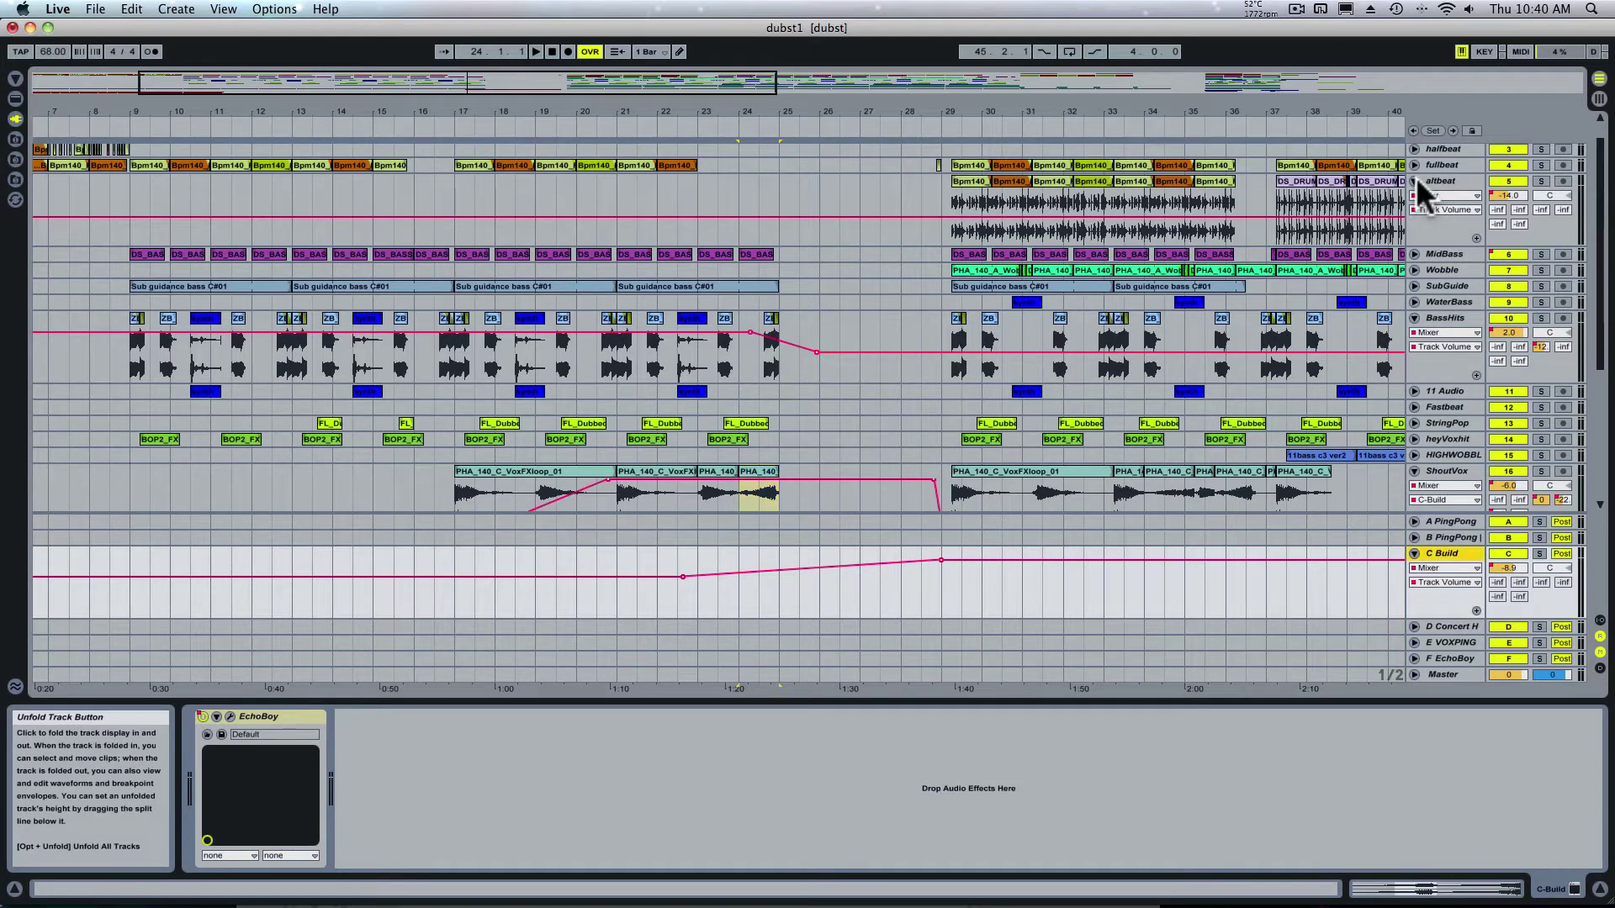
left_click(1414, 179, "alt")
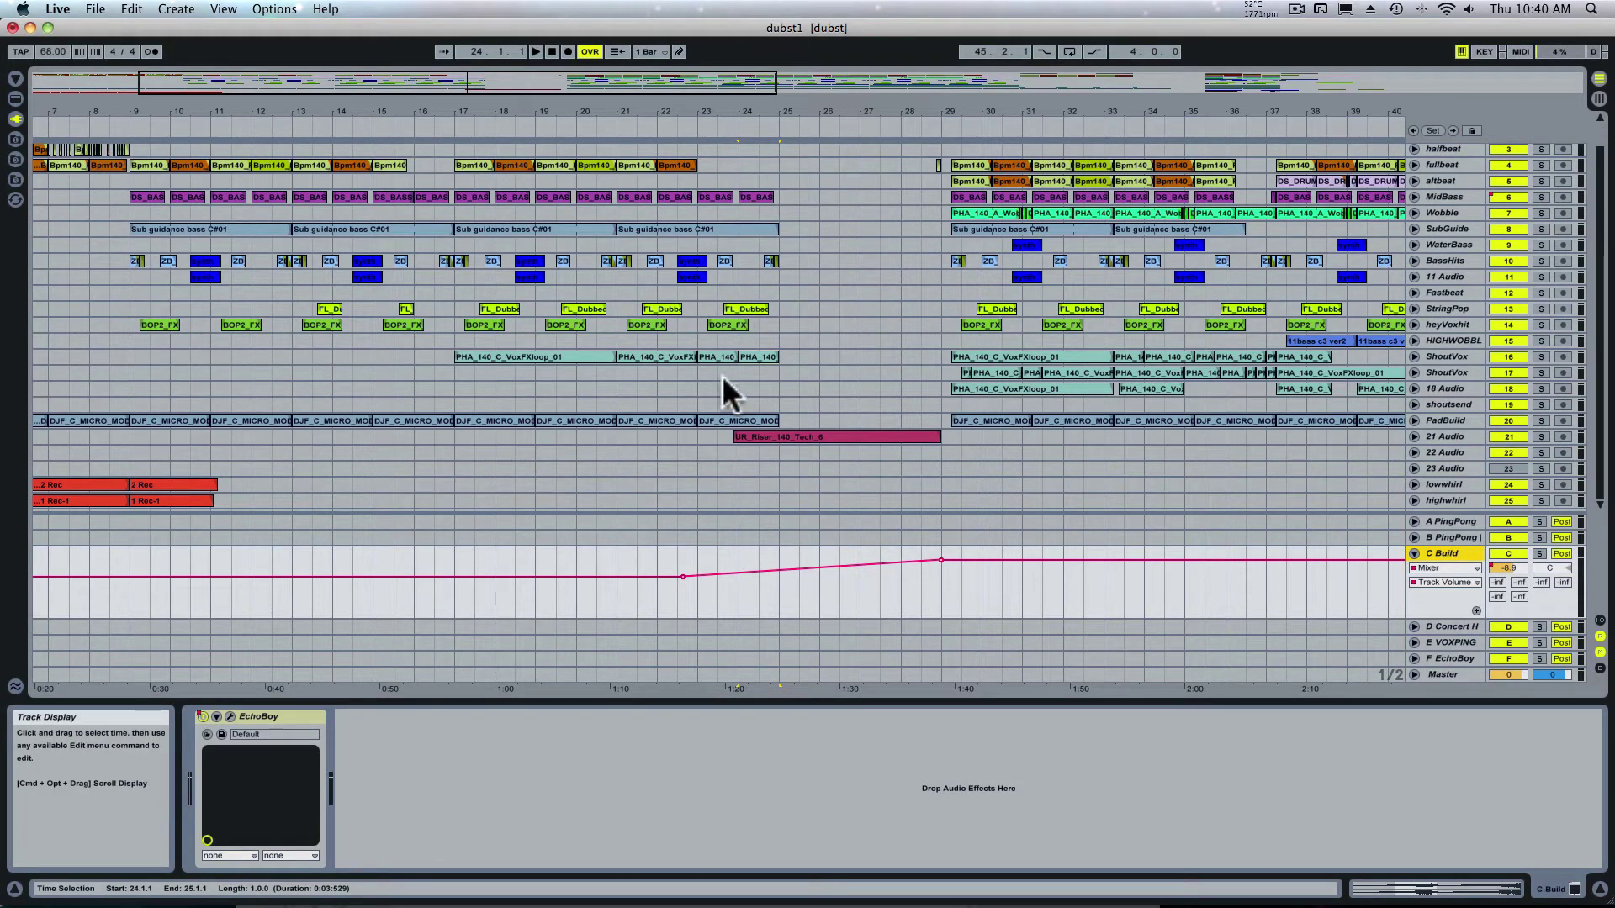
left_click(616, 402)
key("space")
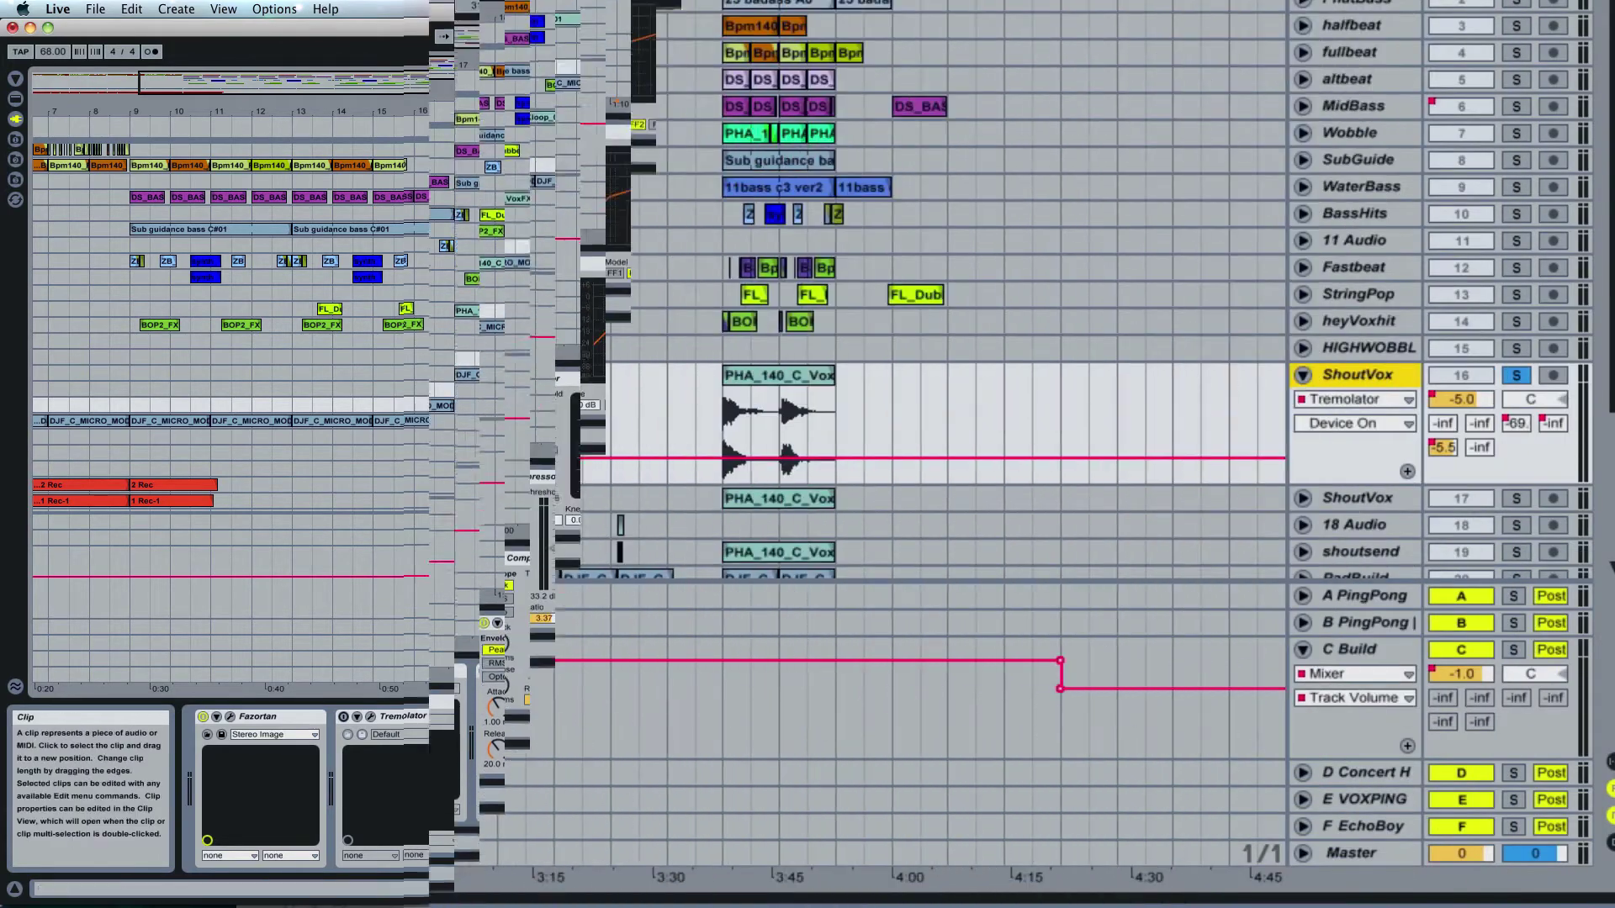
Select the ShoutVox clip at bar 45, set the insert mark at 45.1.1, and play the soloed track with its effects bypassed
left_click_drag(224, 412, 278, 412)
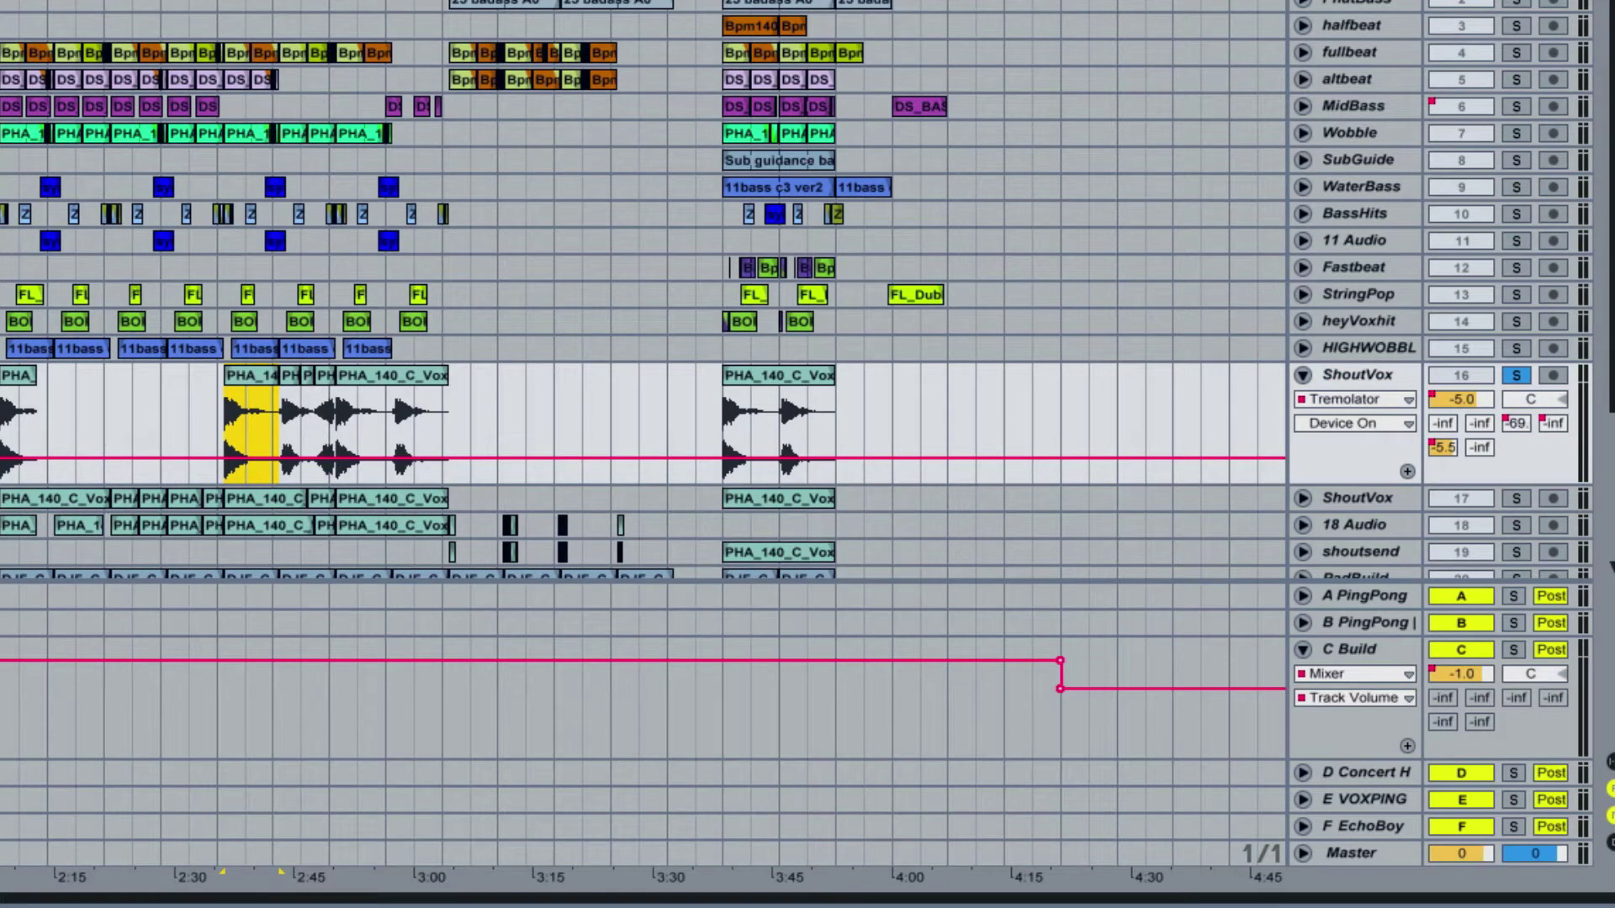
left_click(220, 409)
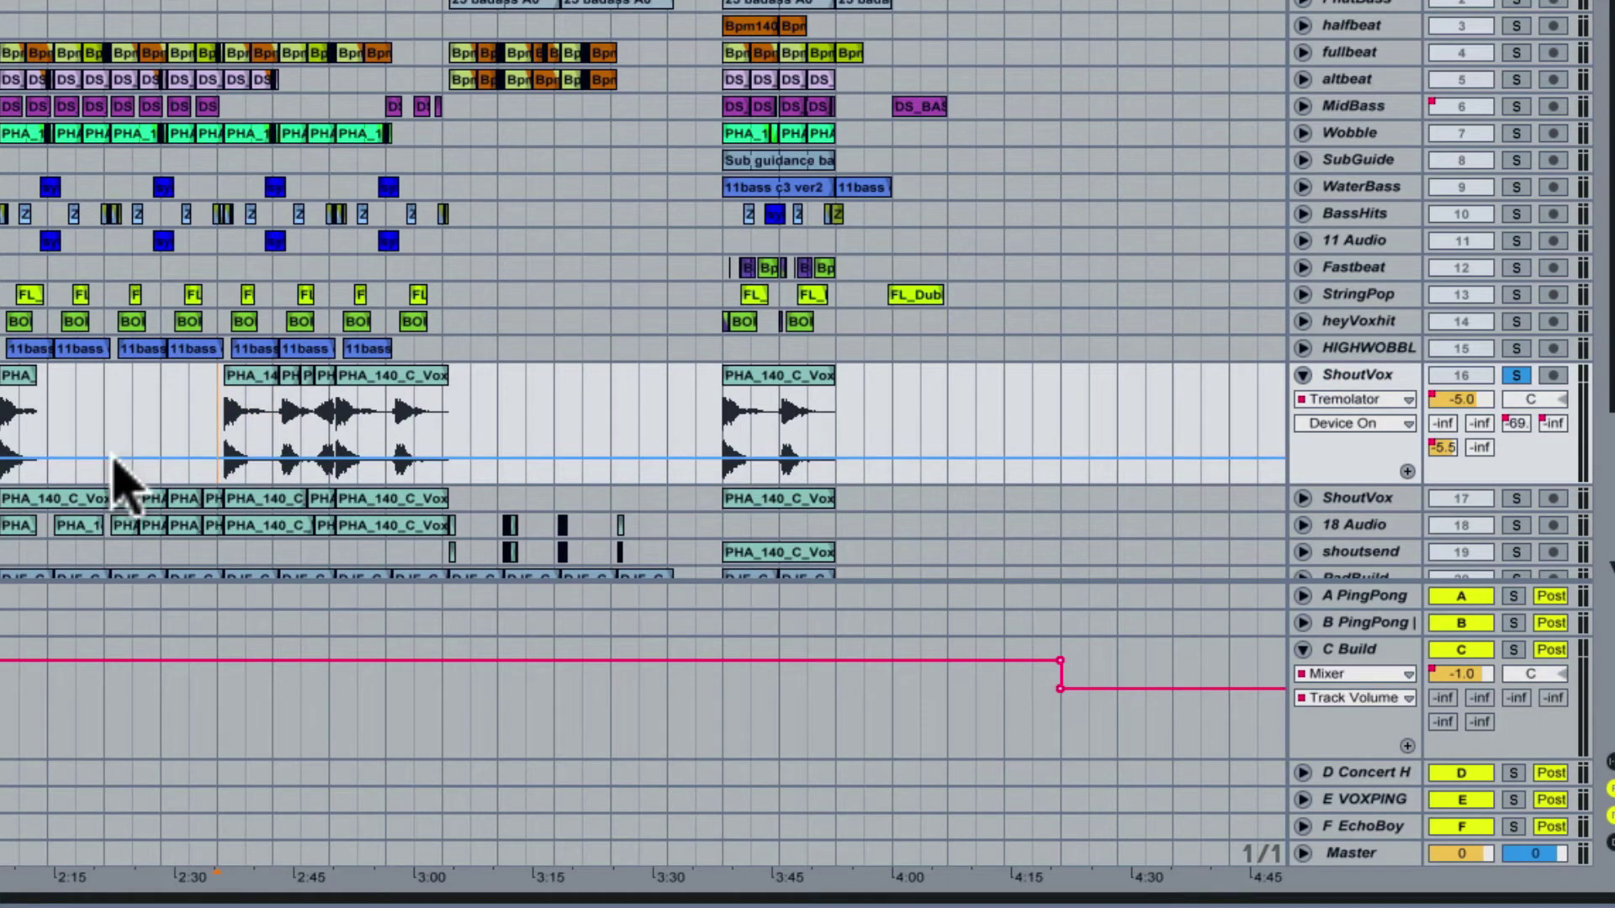
key("space")
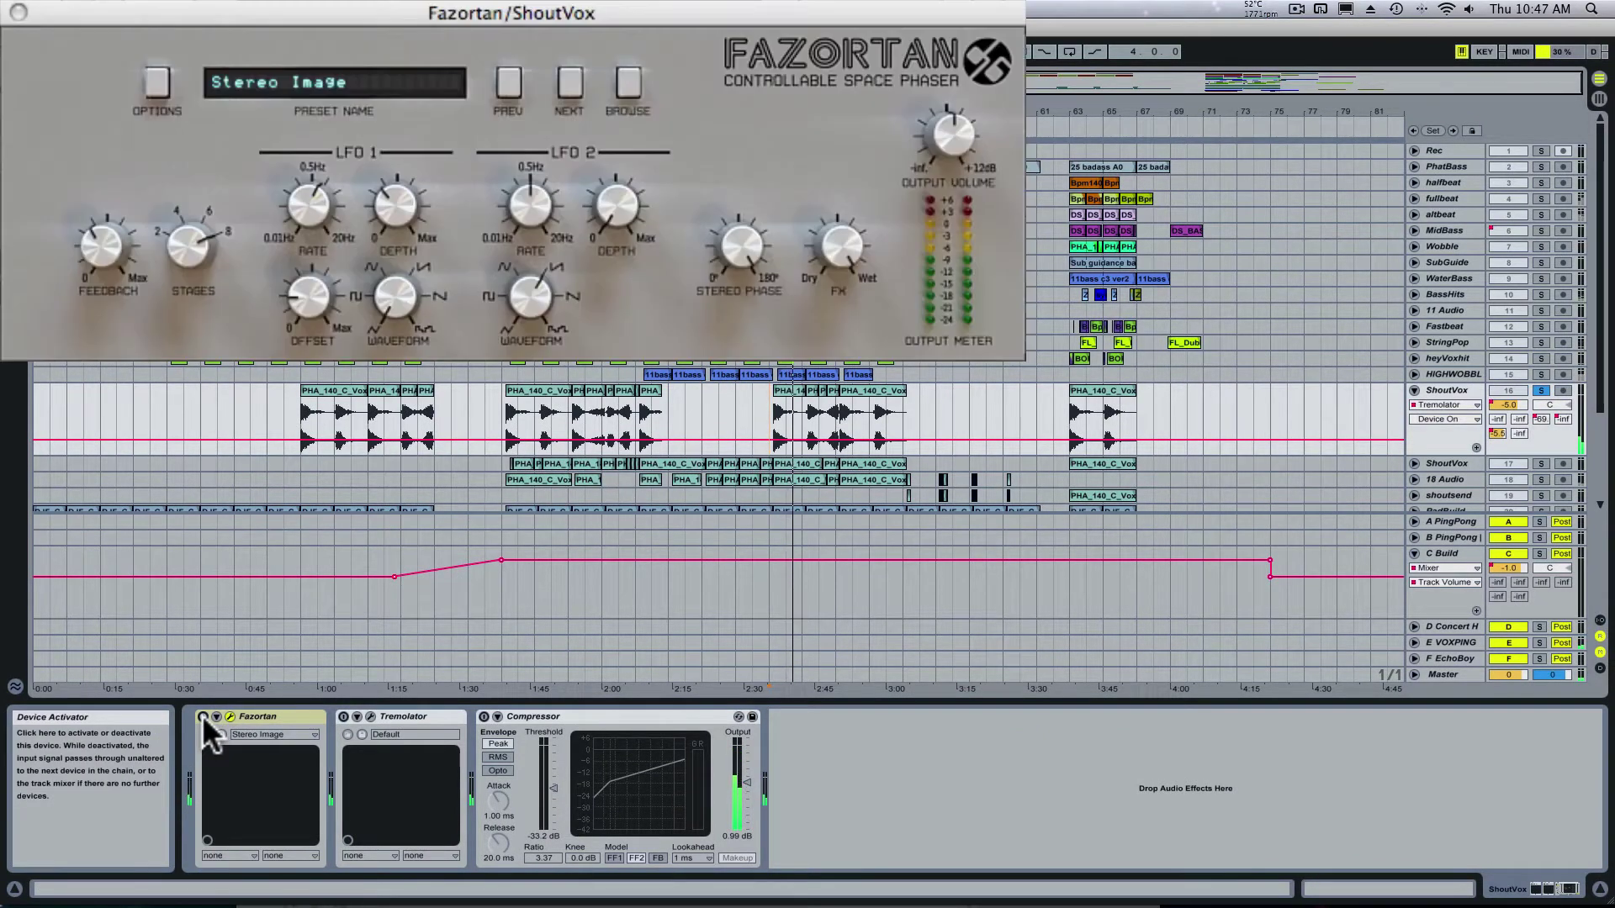
Switch on Fazortan and Tremolator on the upper ShoutVox track, show the Tremolator window, and move the Fazortan window
left_click(201, 714)
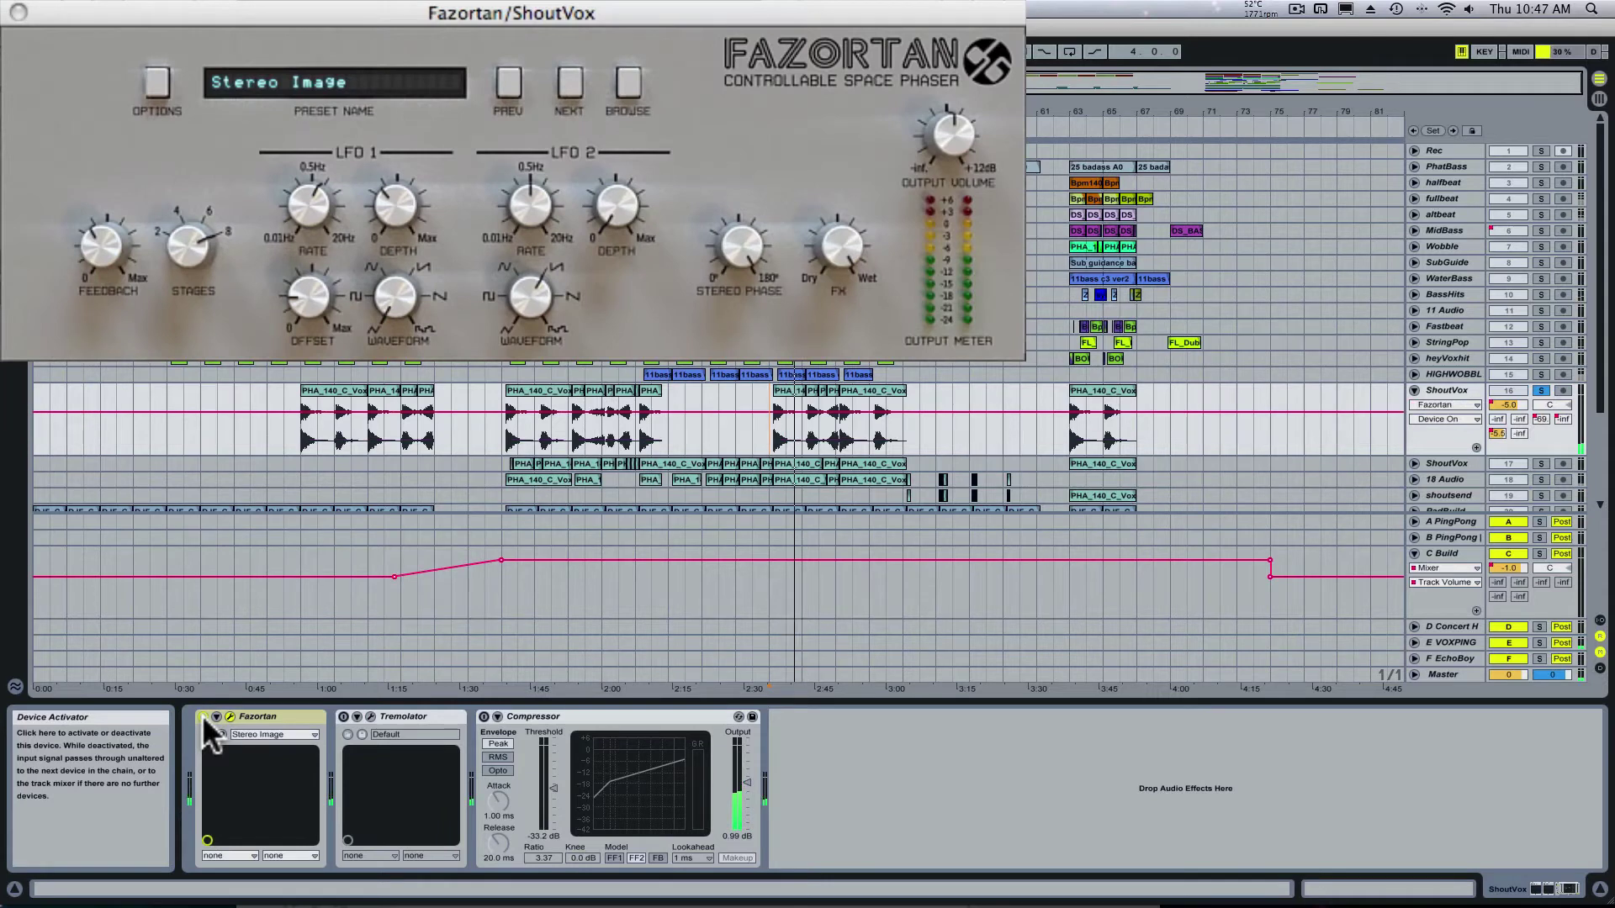
left_click(370, 716)
left_click_drag(340, 728, 344, 732)
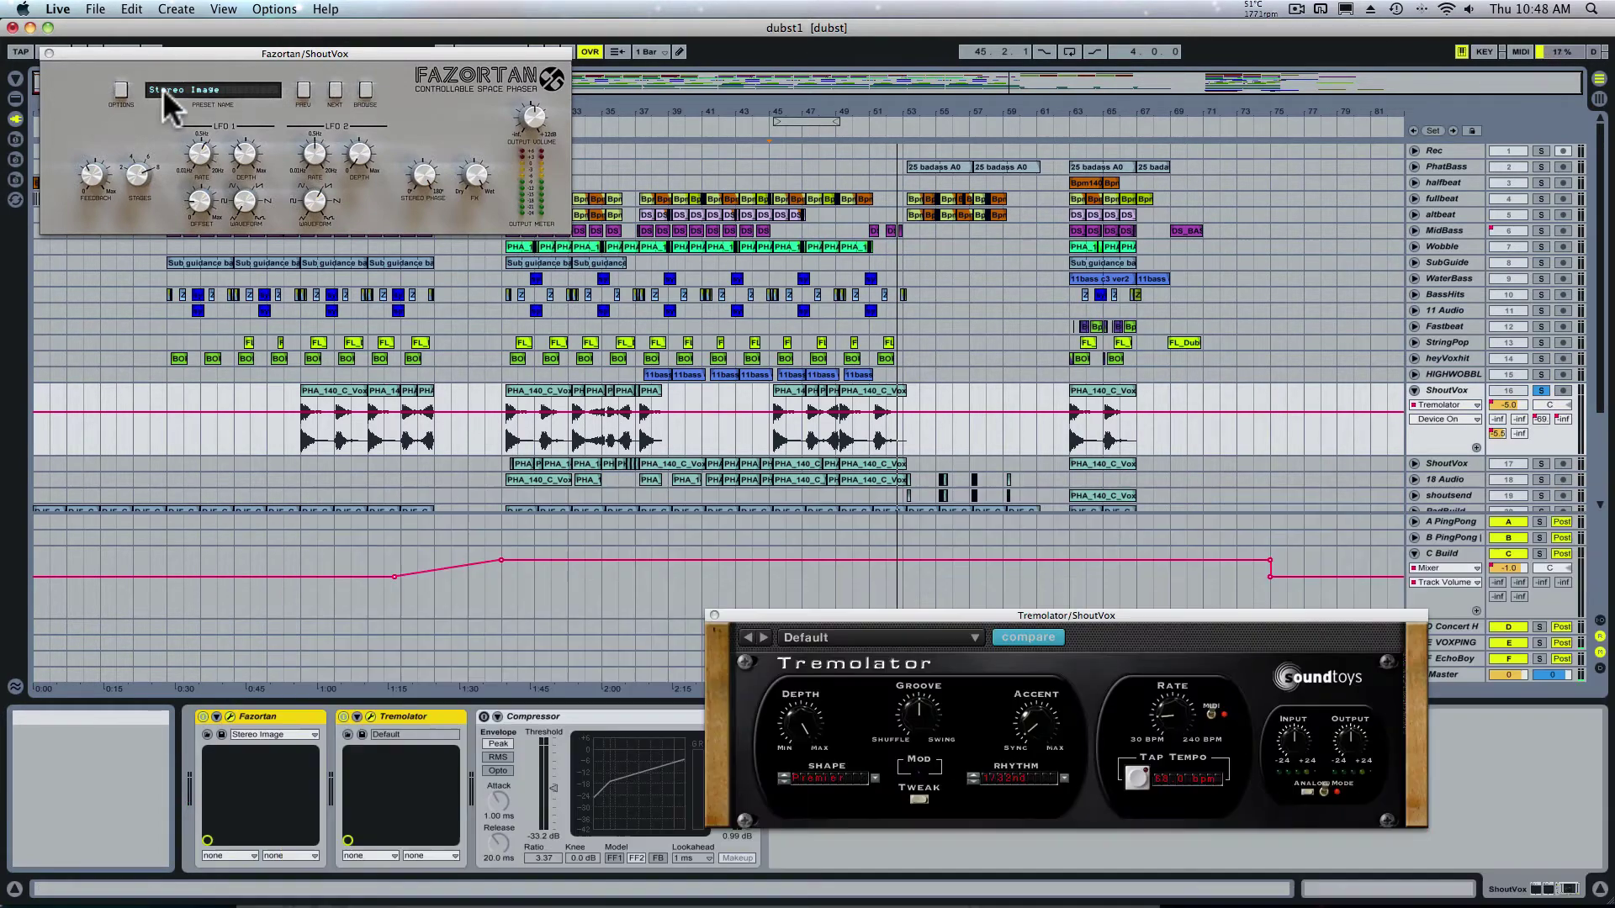
left_click(181, 53)
left_click_drag(180, 47, 202, 121)
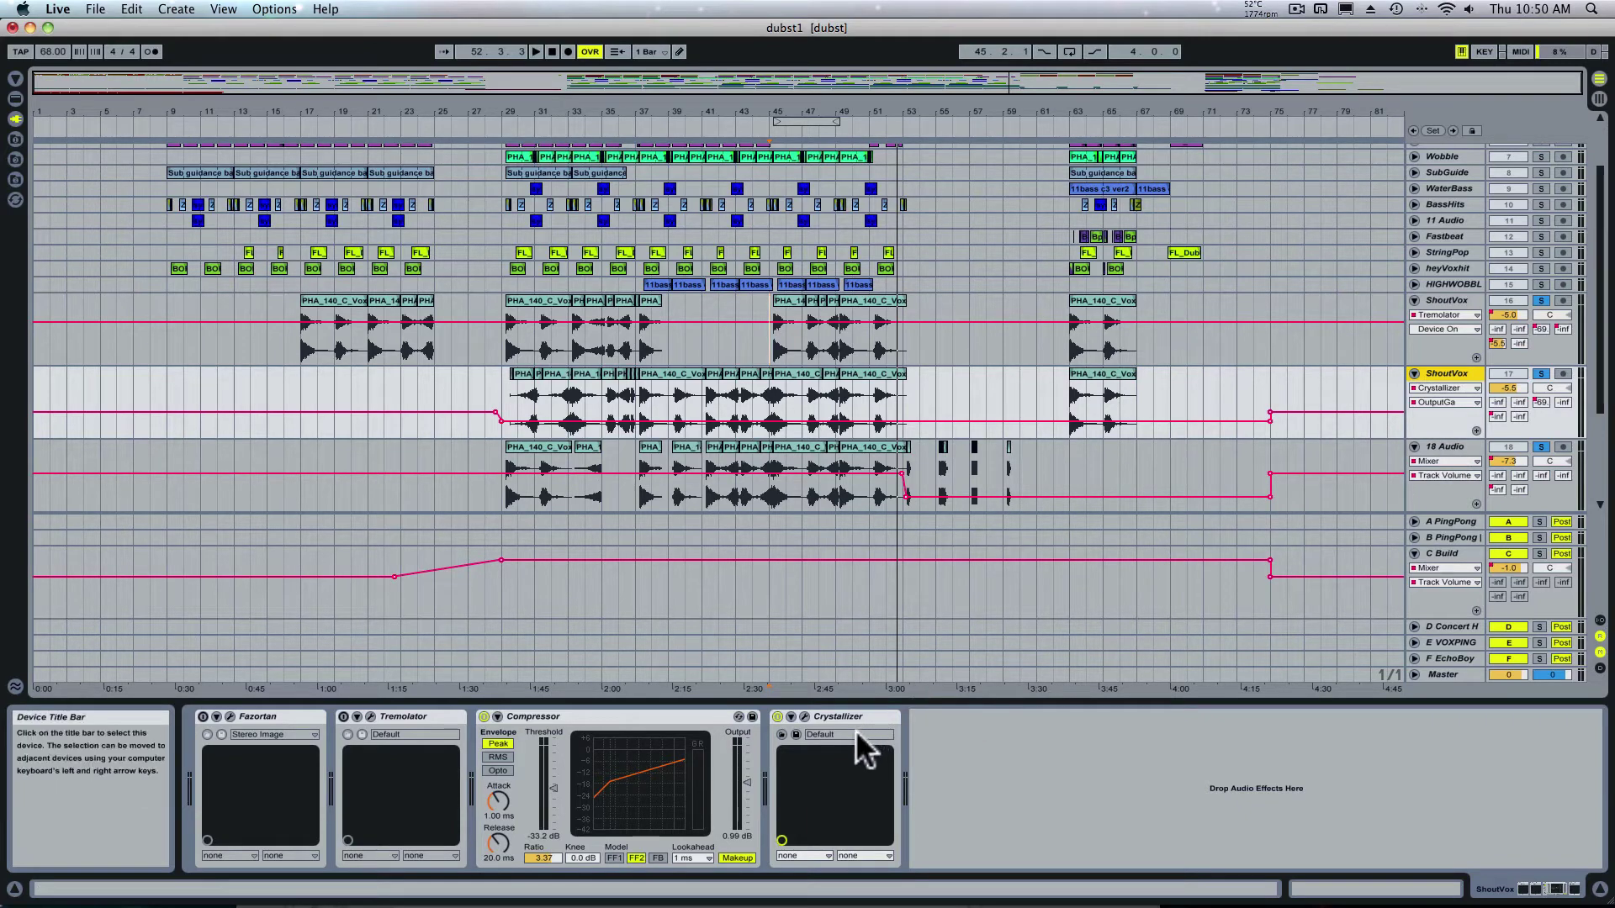
View the OctDownDoubler settings of Crystallizer on the second ShoutVox track and close its window
left_click(803, 716)
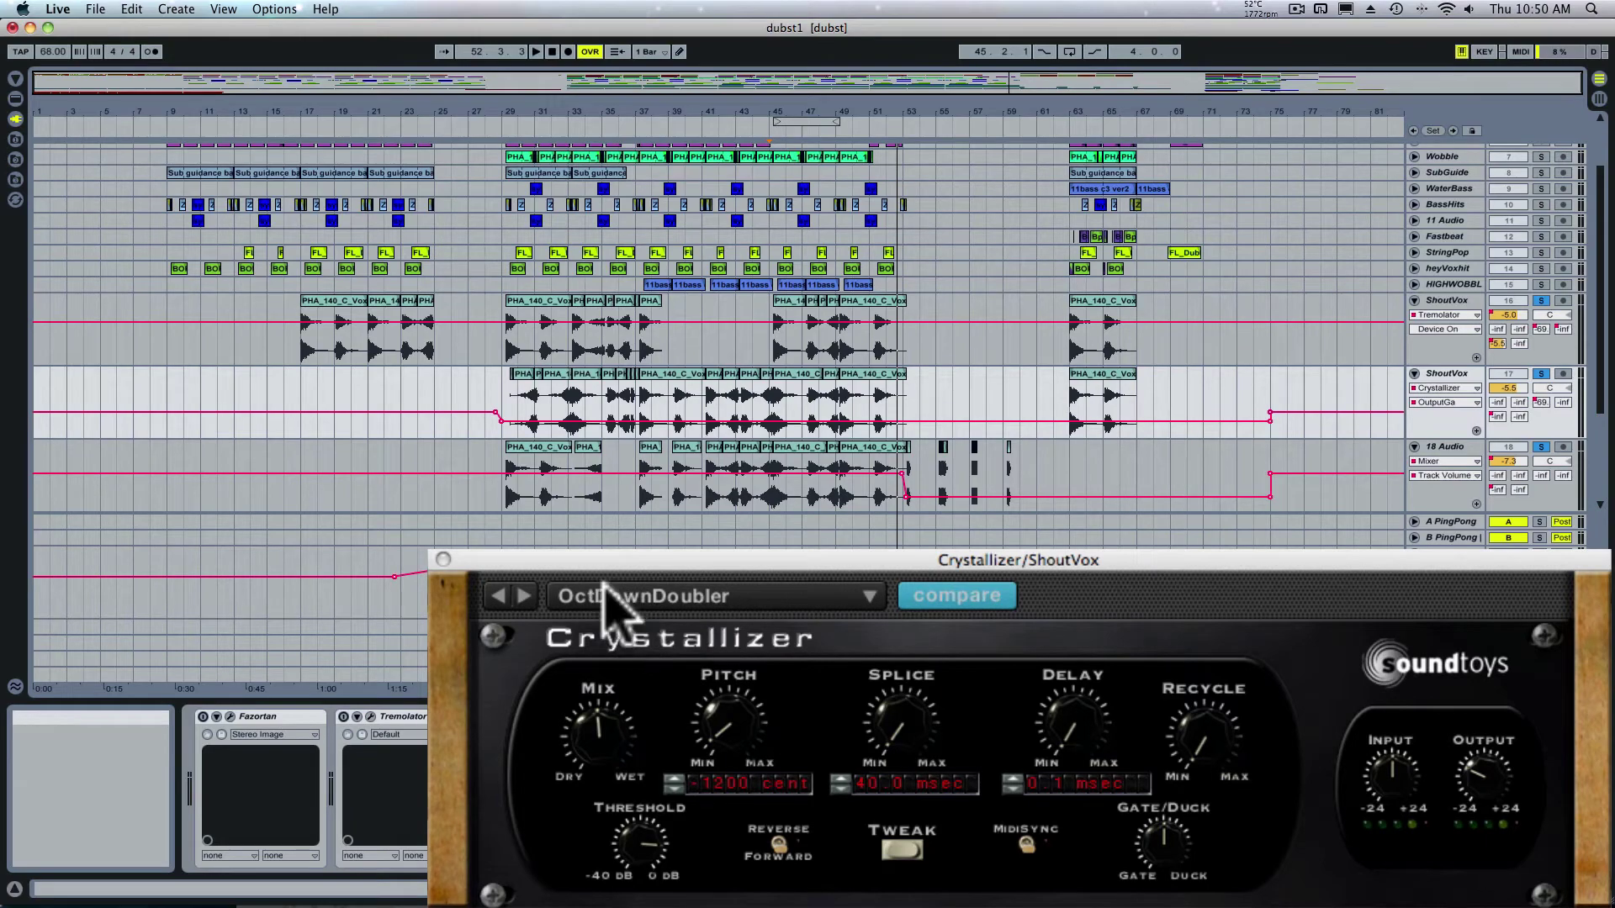
left_click(443, 559)
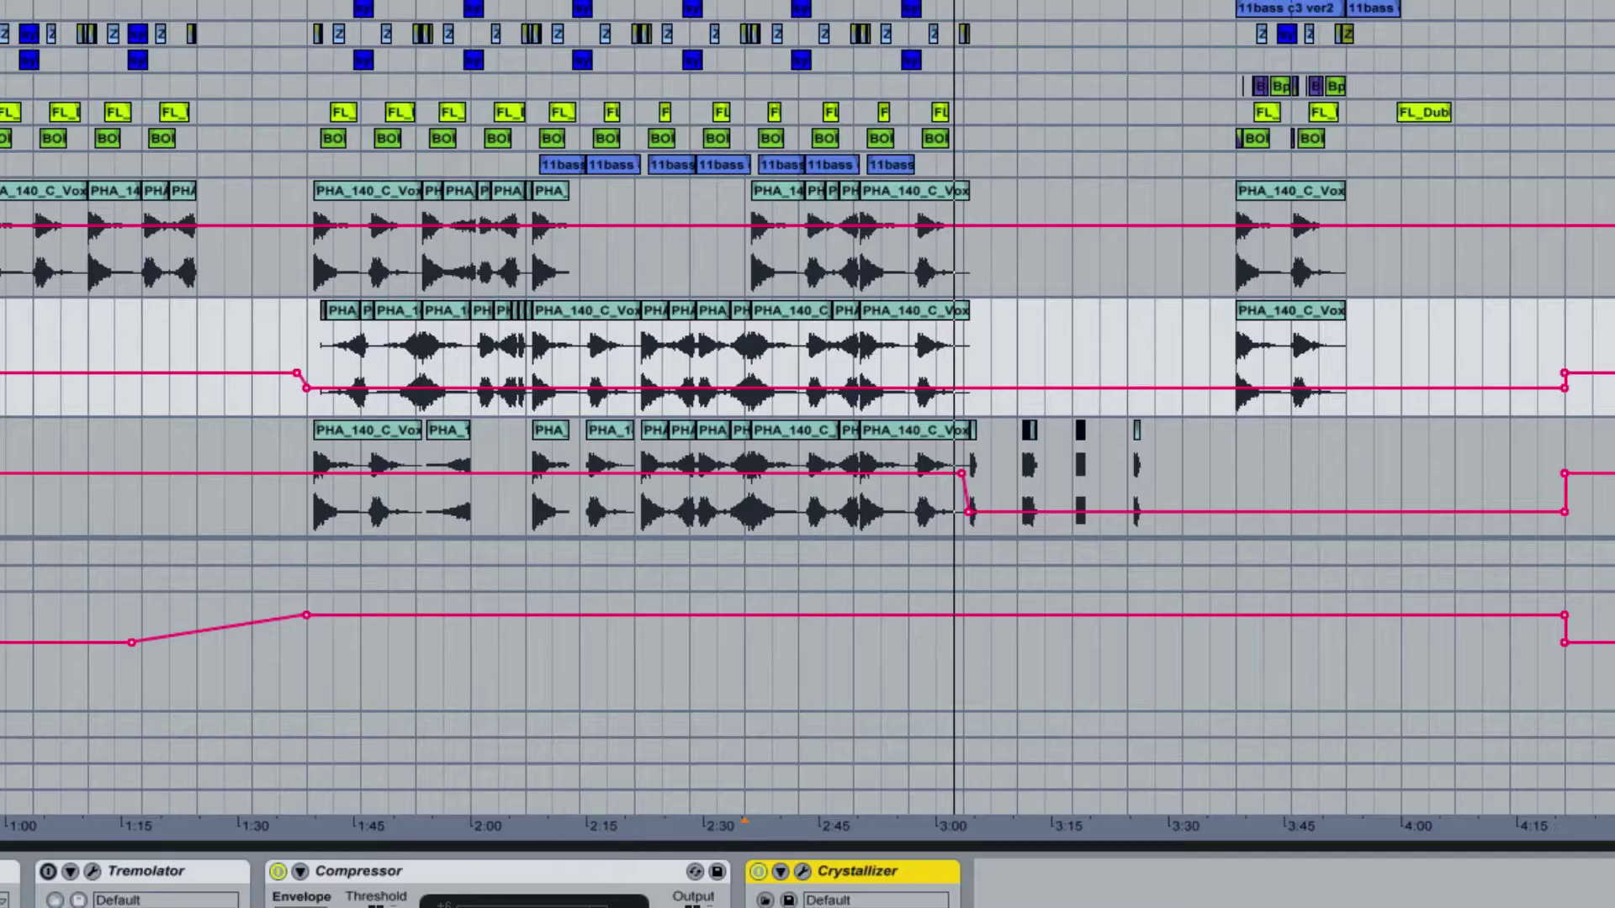
Show the Decimort window of the 18 Audio track, toggle the track's solo, and start playback
left_click(1461, 444)
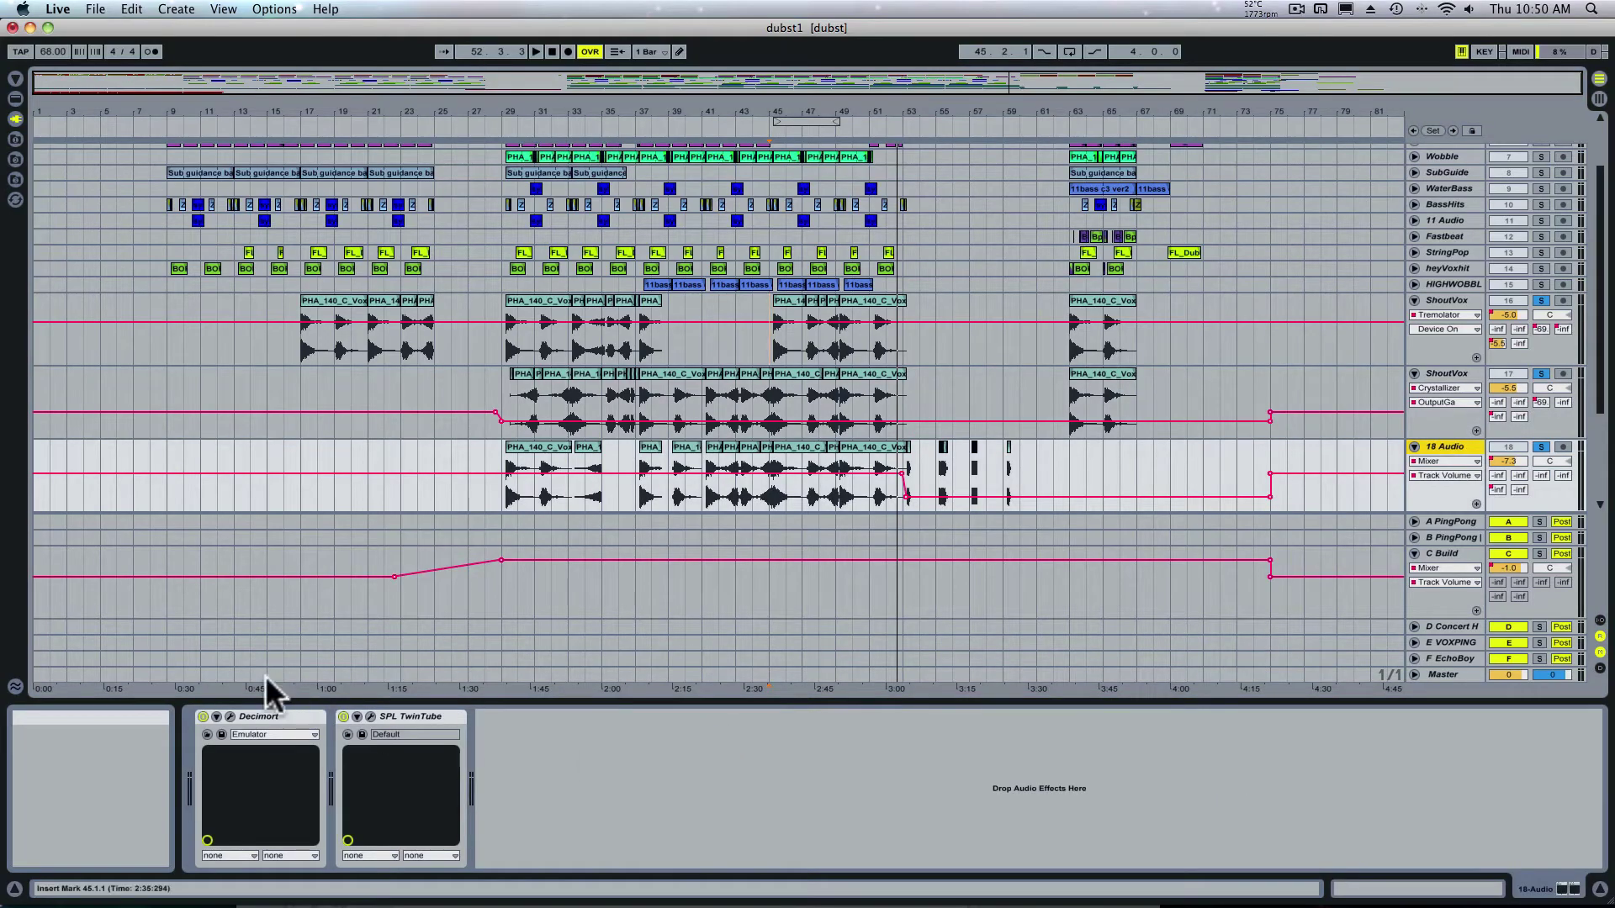
left_click(229, 716)
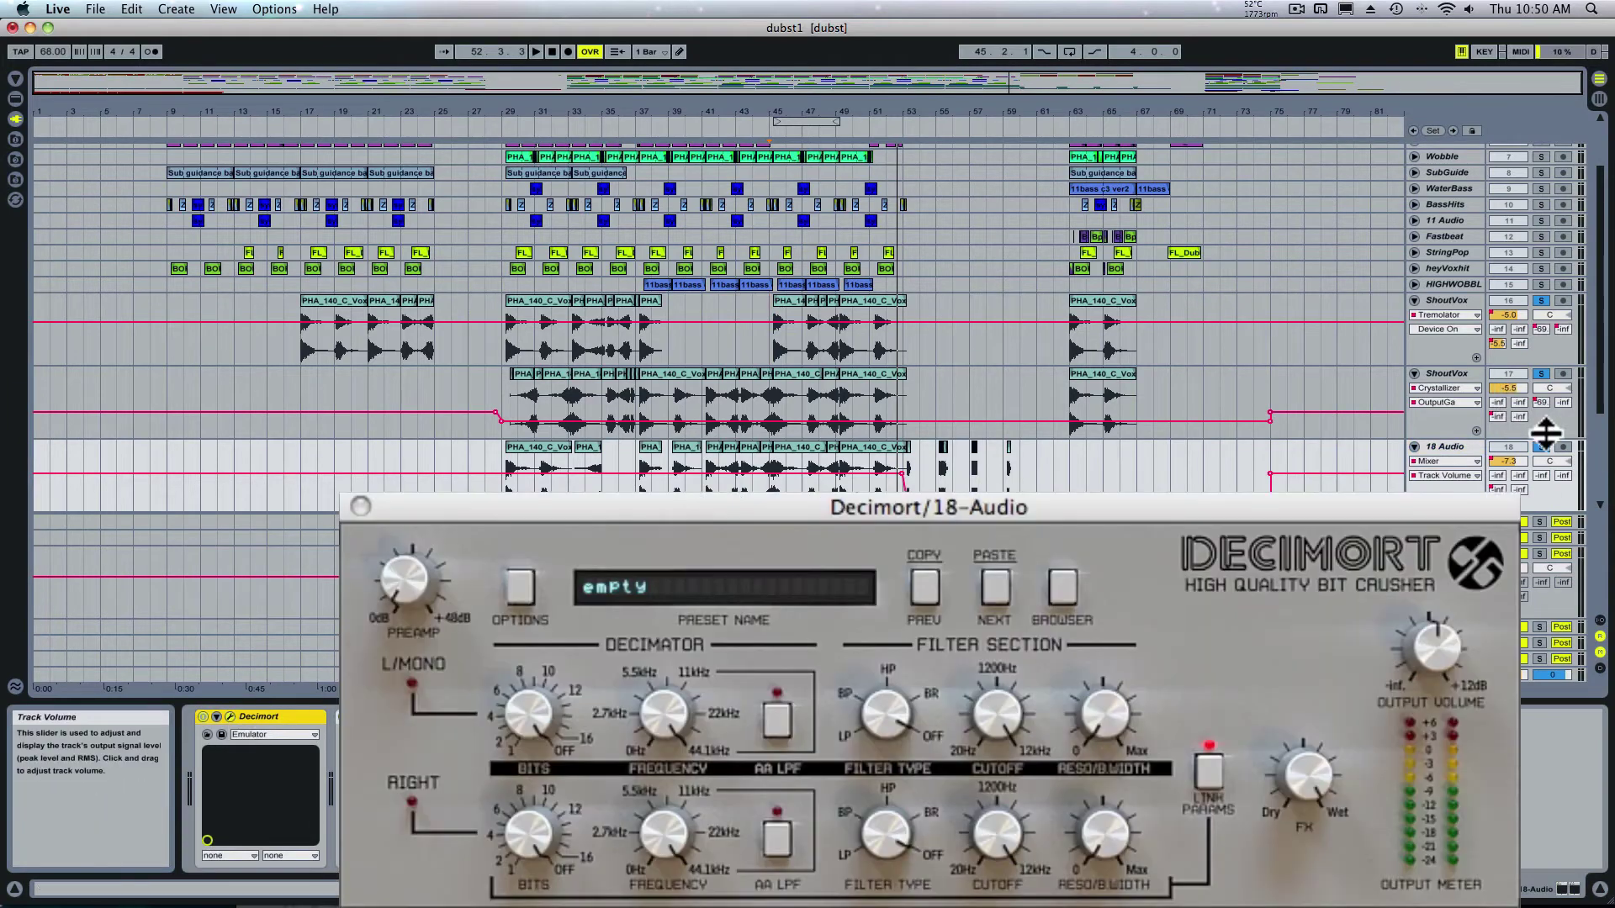
left_click(1540, 446)
key("space")
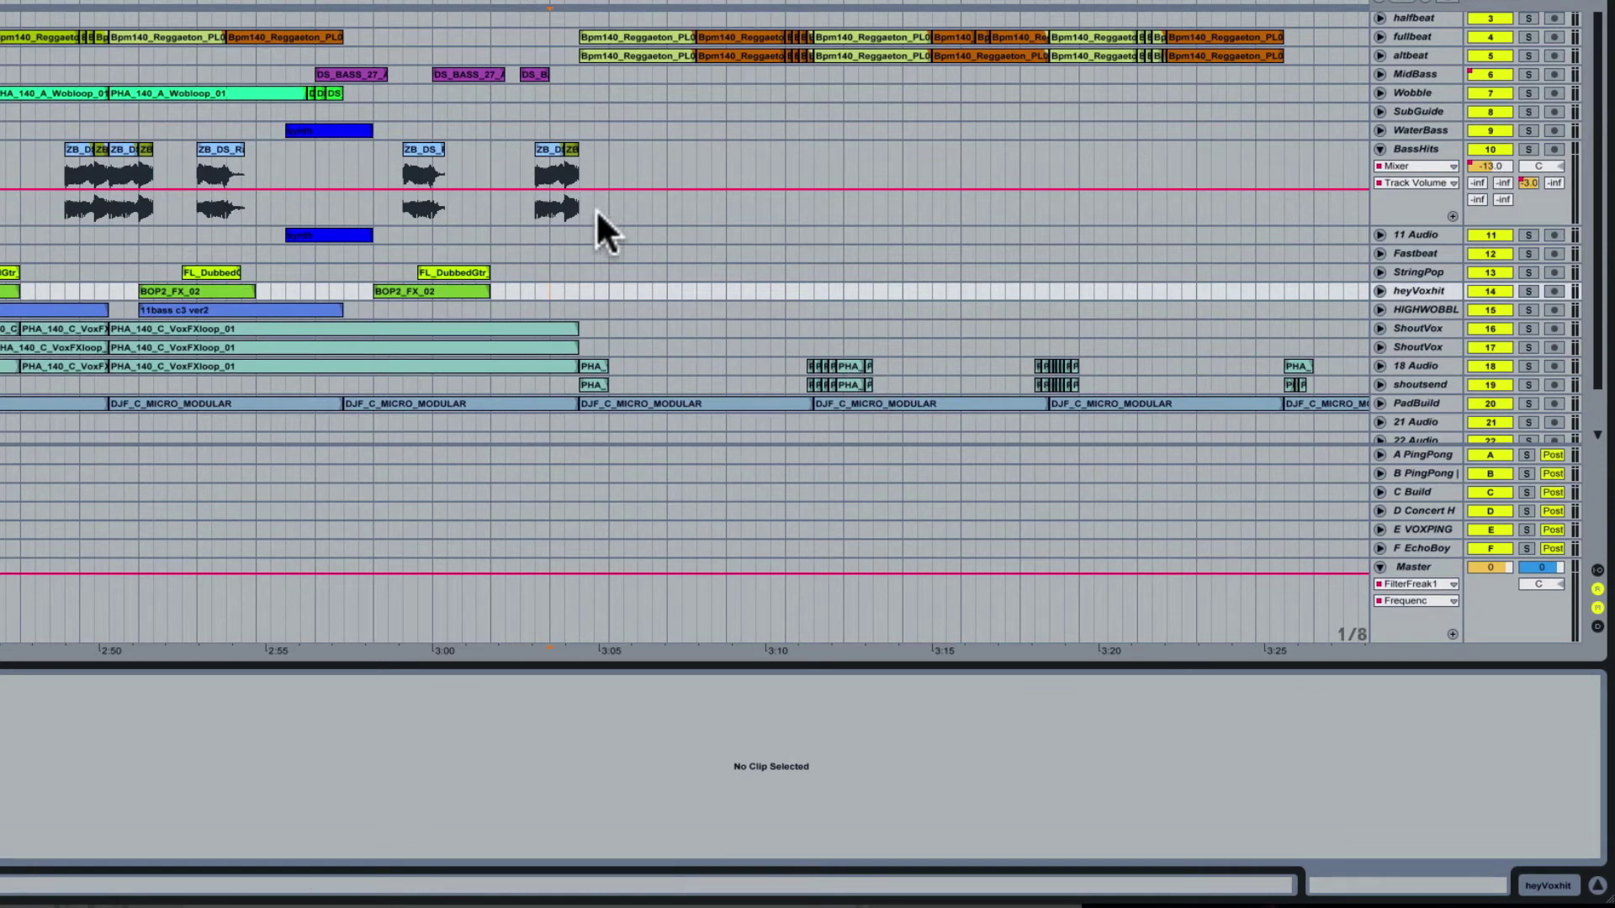
Play from the last BassHits clips before 3:05 and unfold the 18 Audio and shoutsend tracks
left_click(548, 251)
key("space")
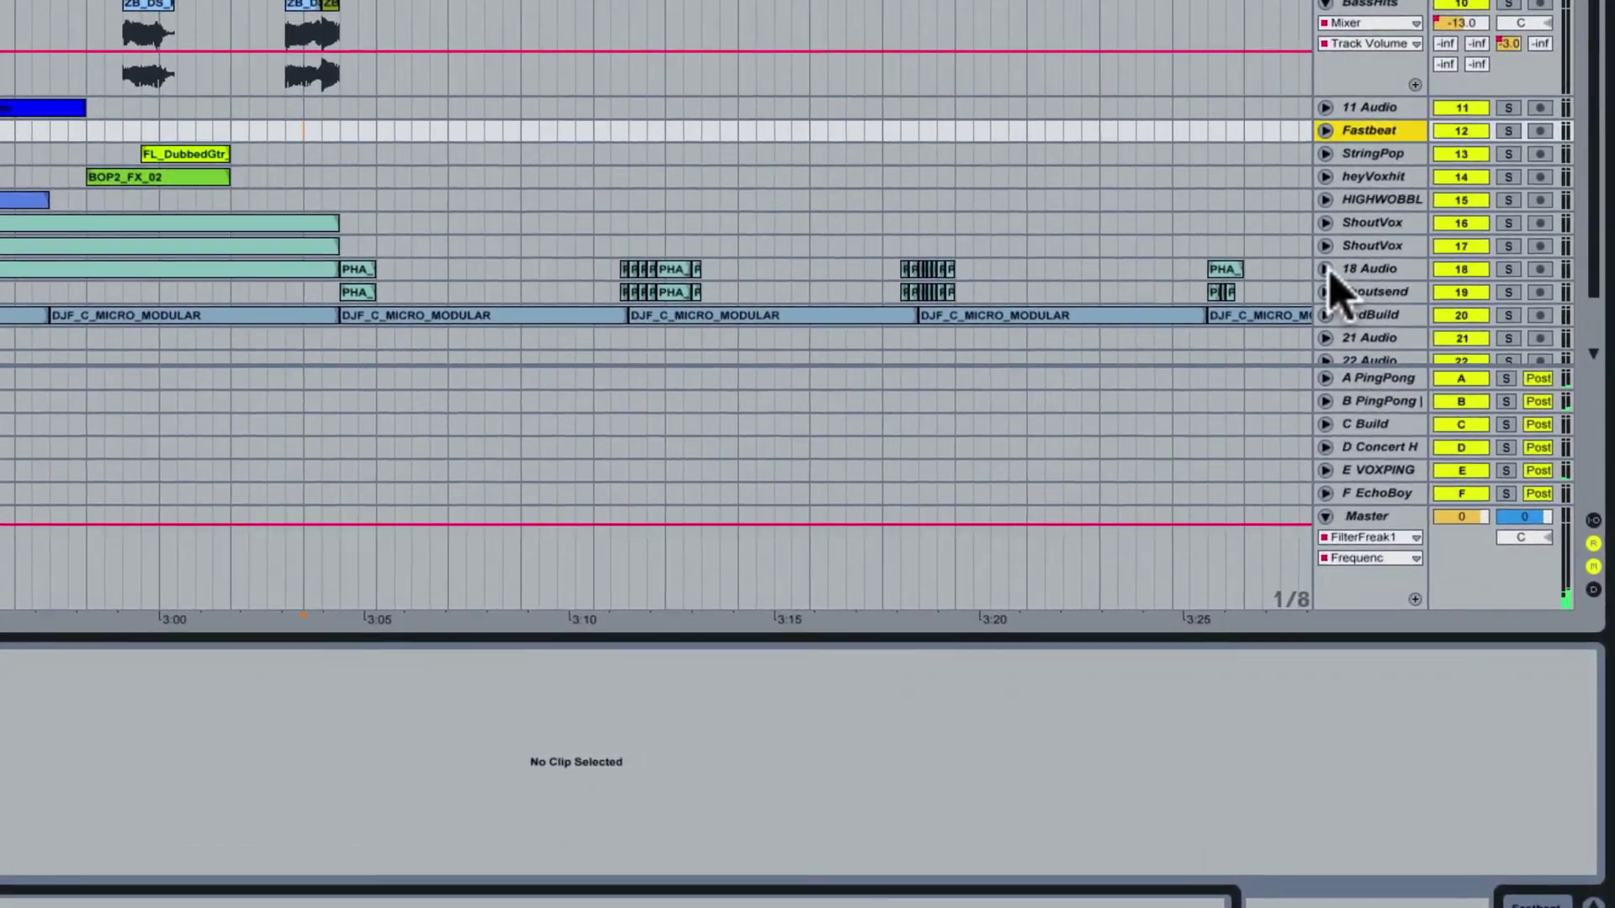
left_click(1347, 306)
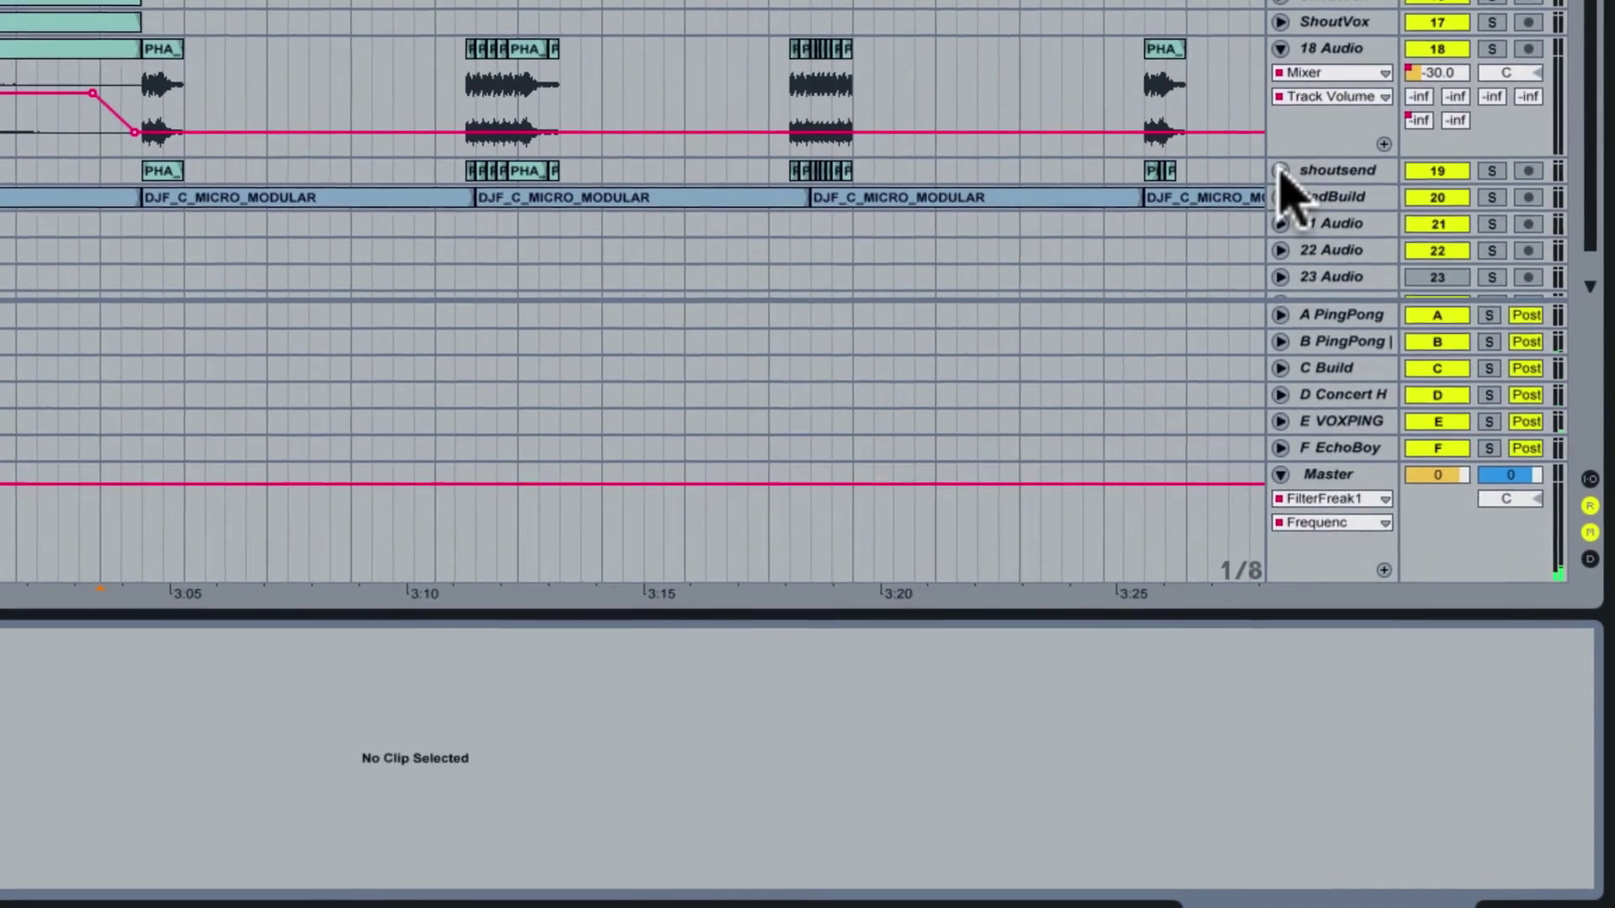
left_click(1305, 215)
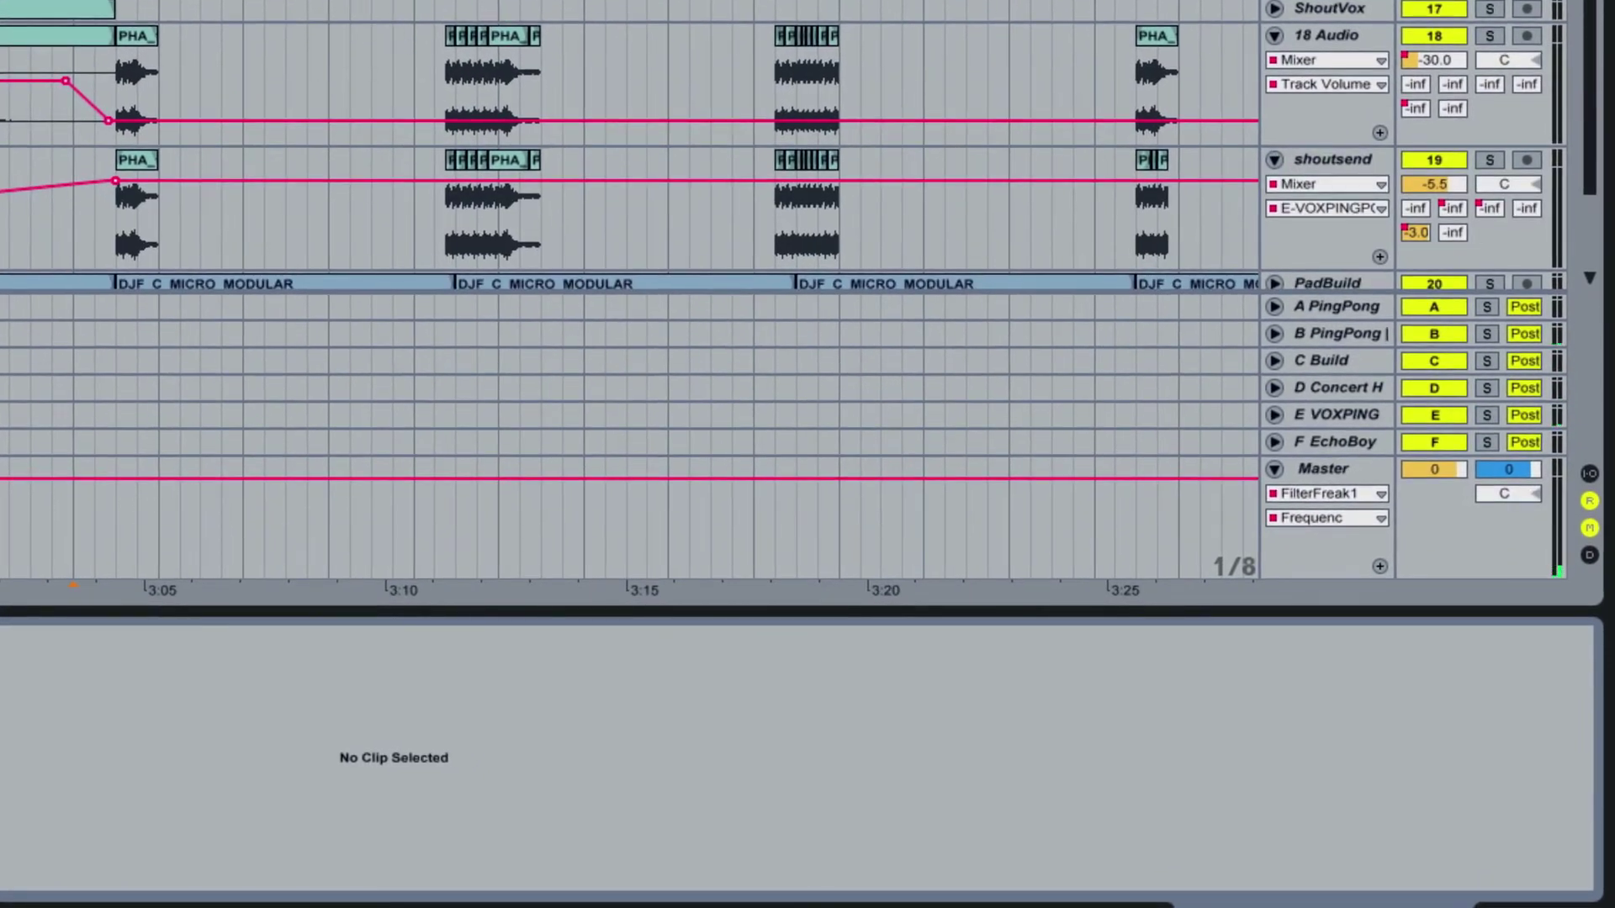
Show the first slice of the chopped vocal group near 3:11 on 18 Audio in the clip view and play it
left_click(453, 378)
key("plus")
key("plus")
key("plus")
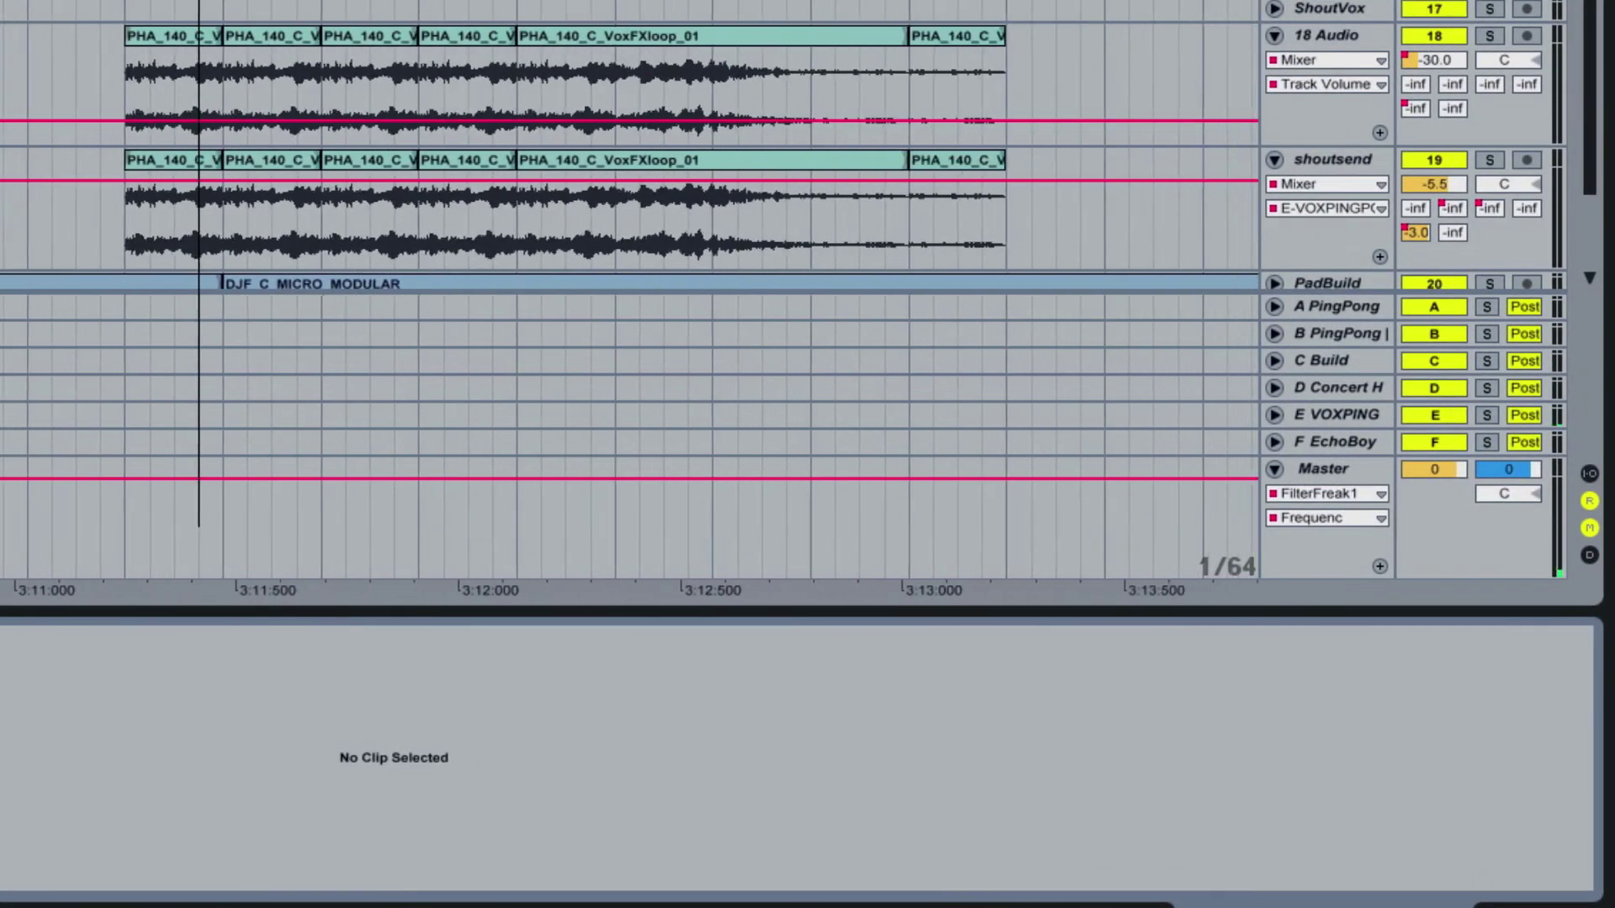
left_click(179, 35)
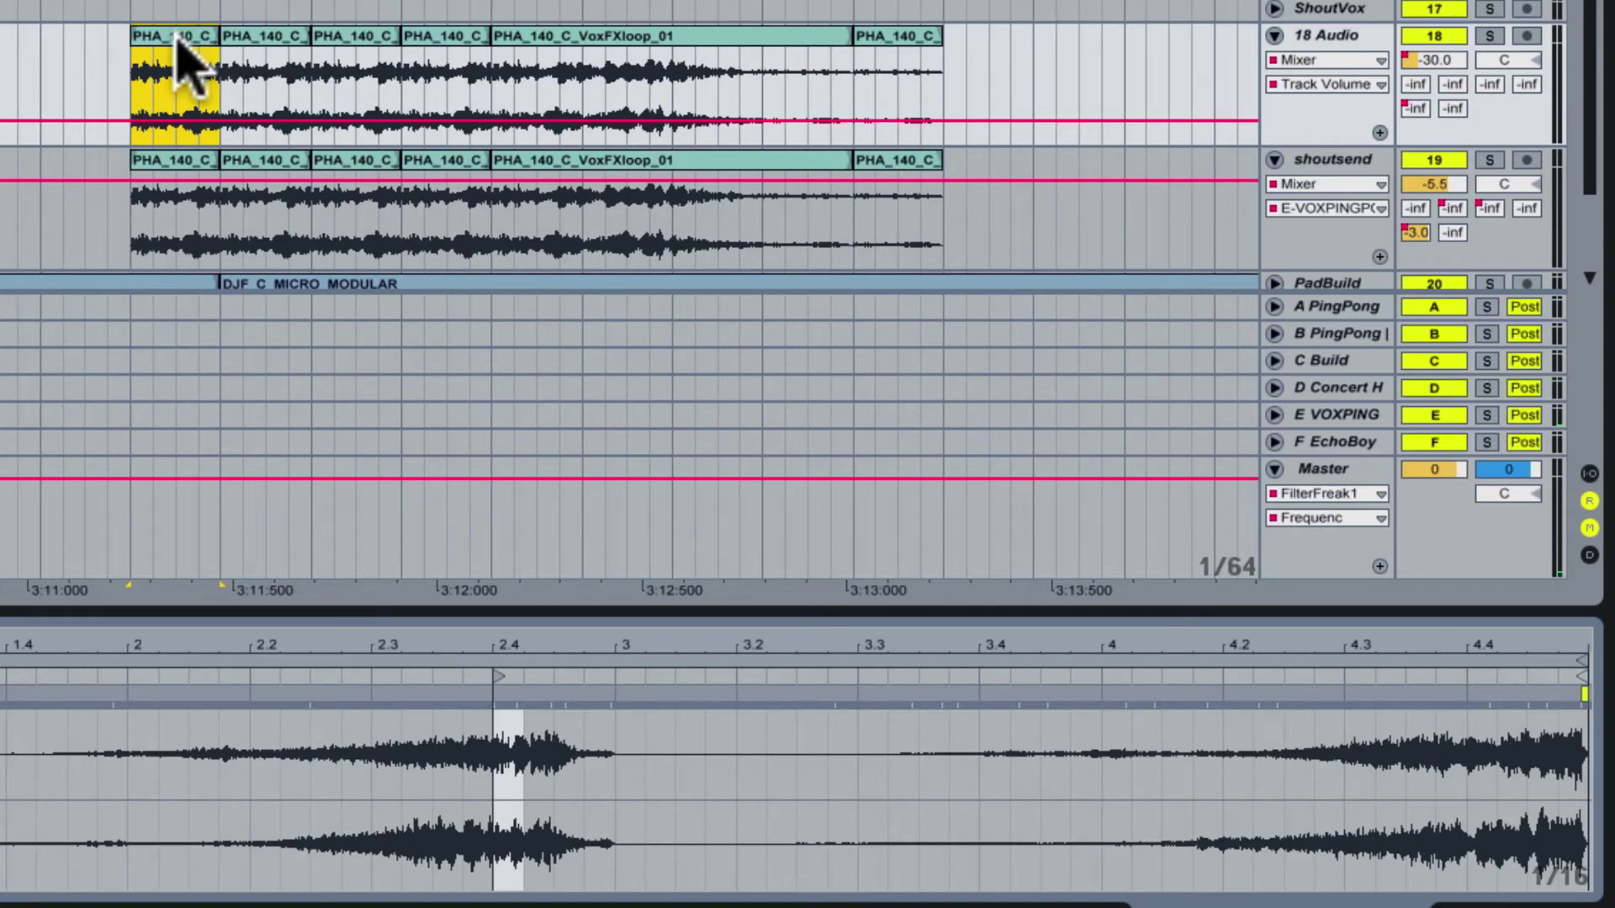
key("space")
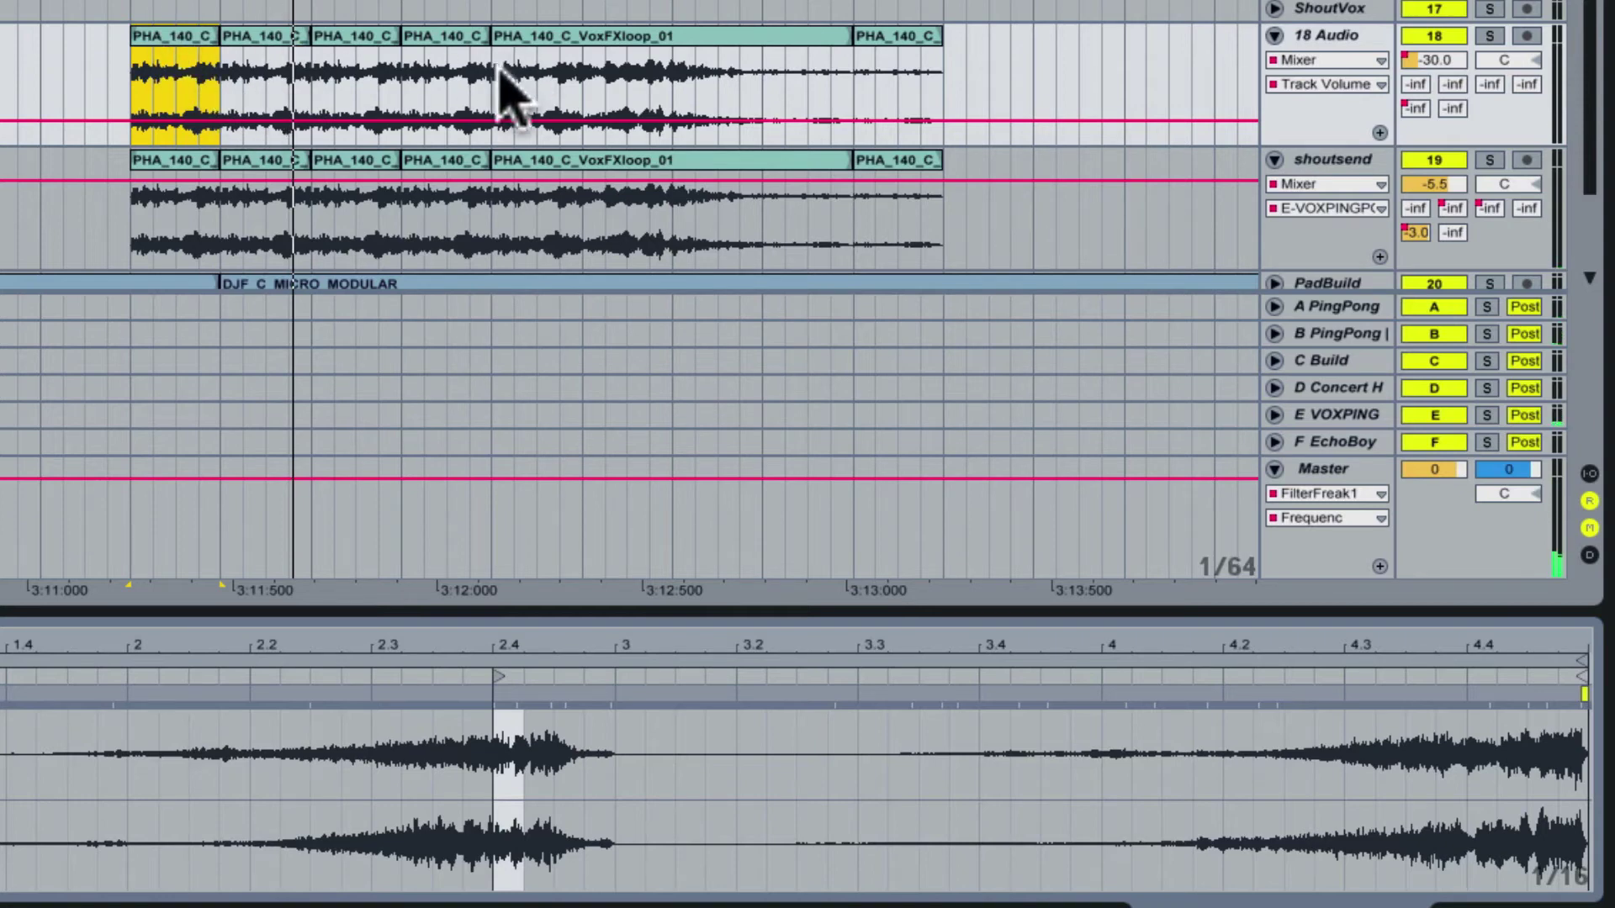
Select the long fifth slice of the vocal group on 18 Audio and replay the group from its start at 55.1.4
left_click(537, 37)
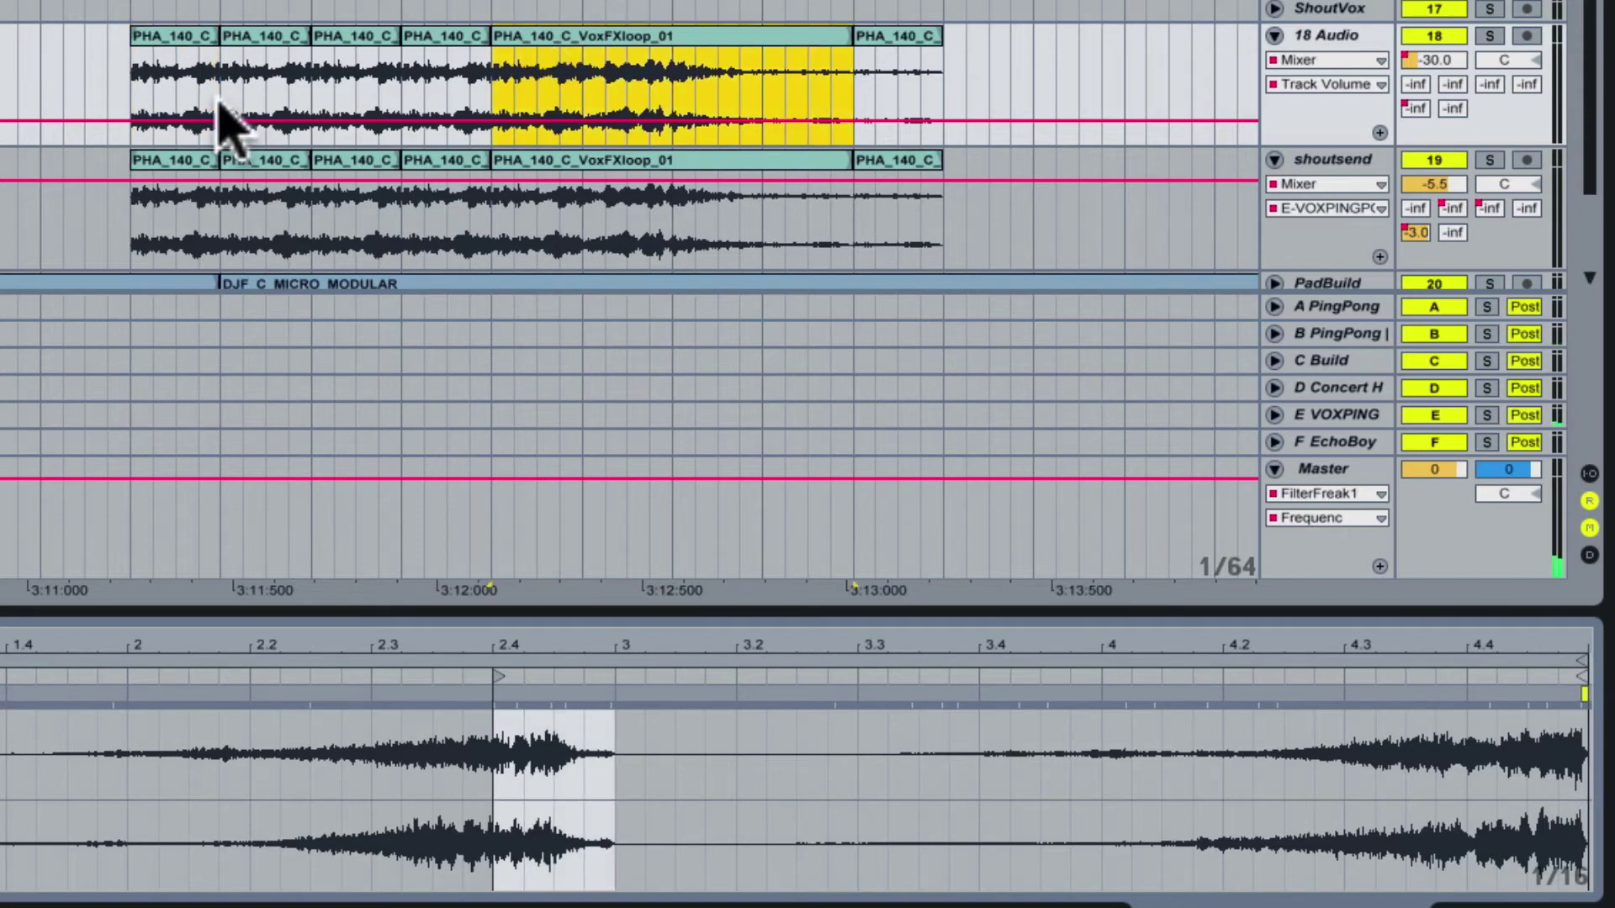
left_click(134, 98)
key("space")
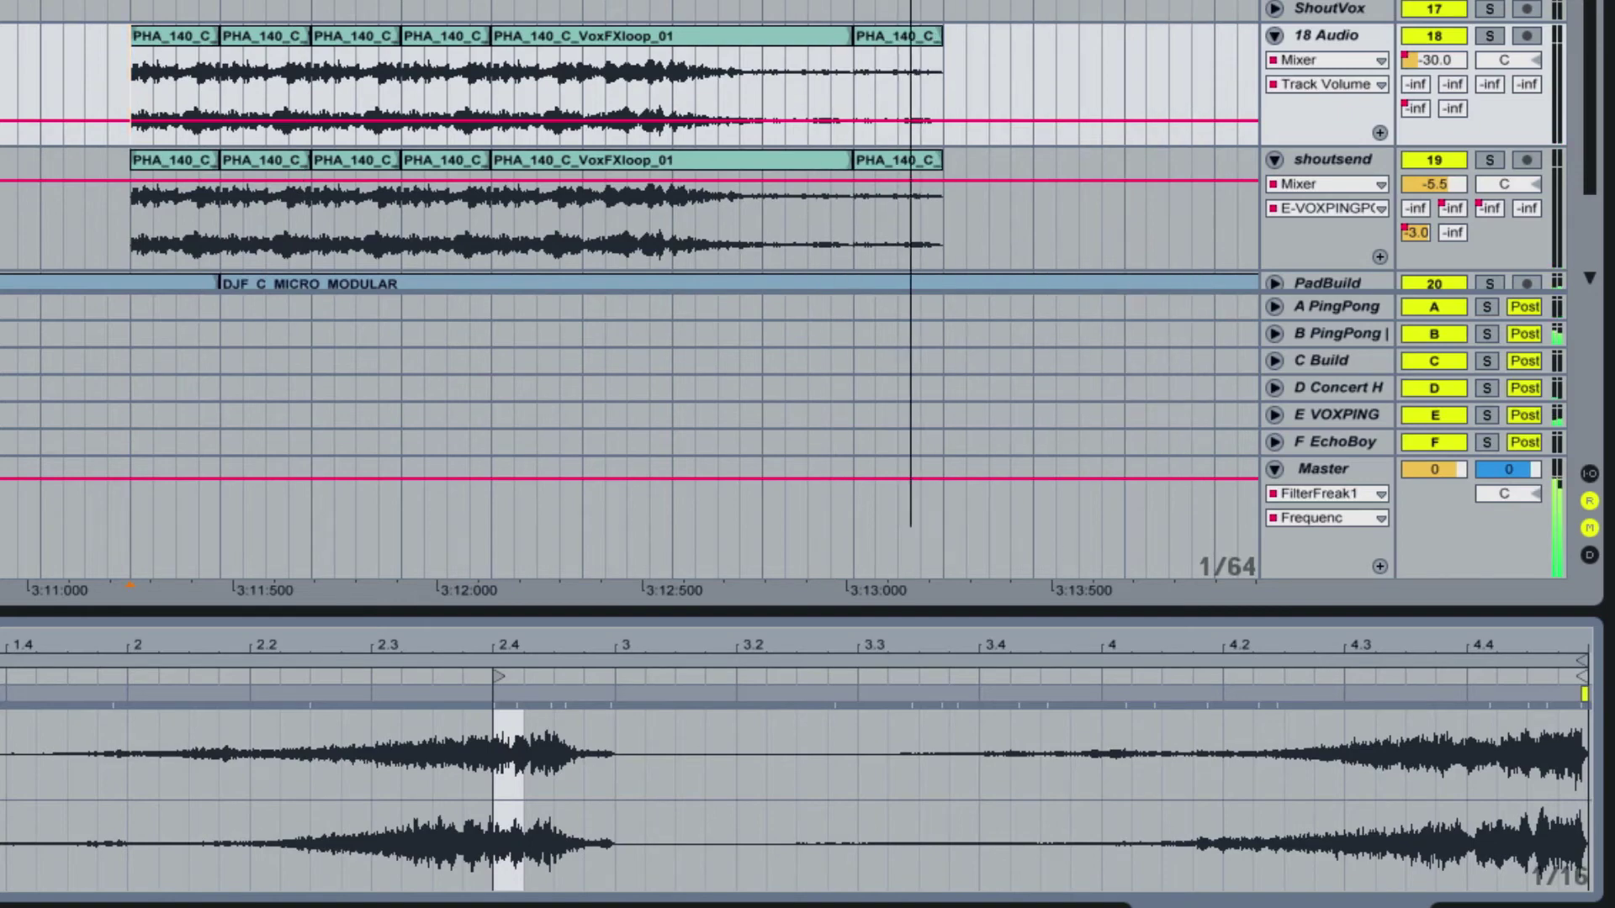
Unfold the E VOXPING return, show its PingPong delay, and look over the whole arrangement up to the Rec track
key("minus")
key("minus")
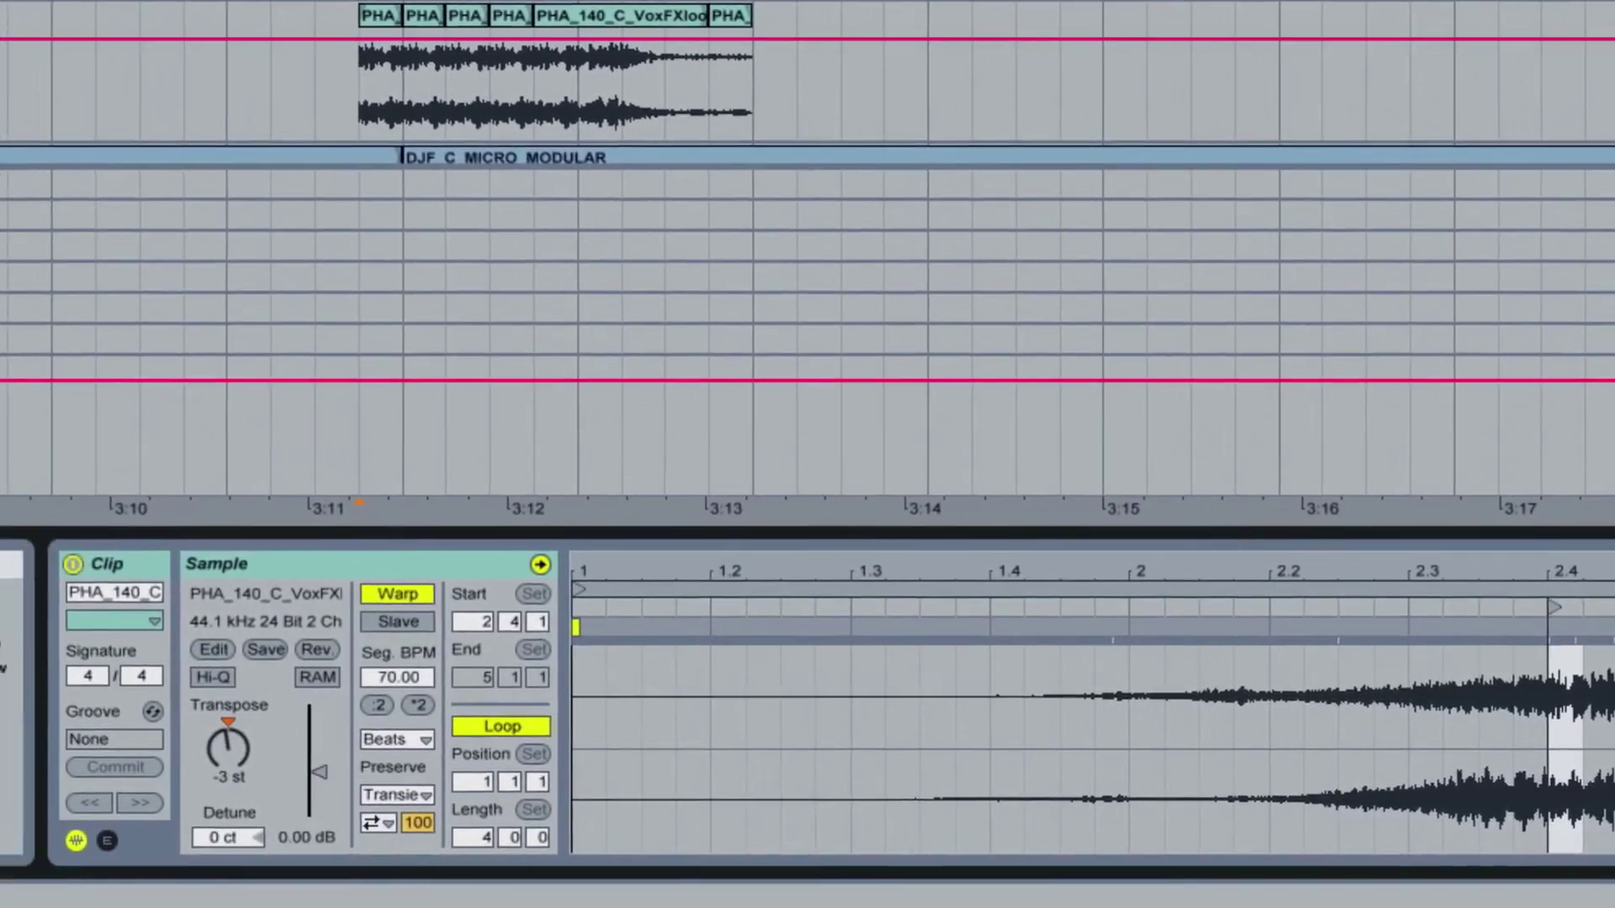
left_click(1614, 308)
double_click(1613, 194)
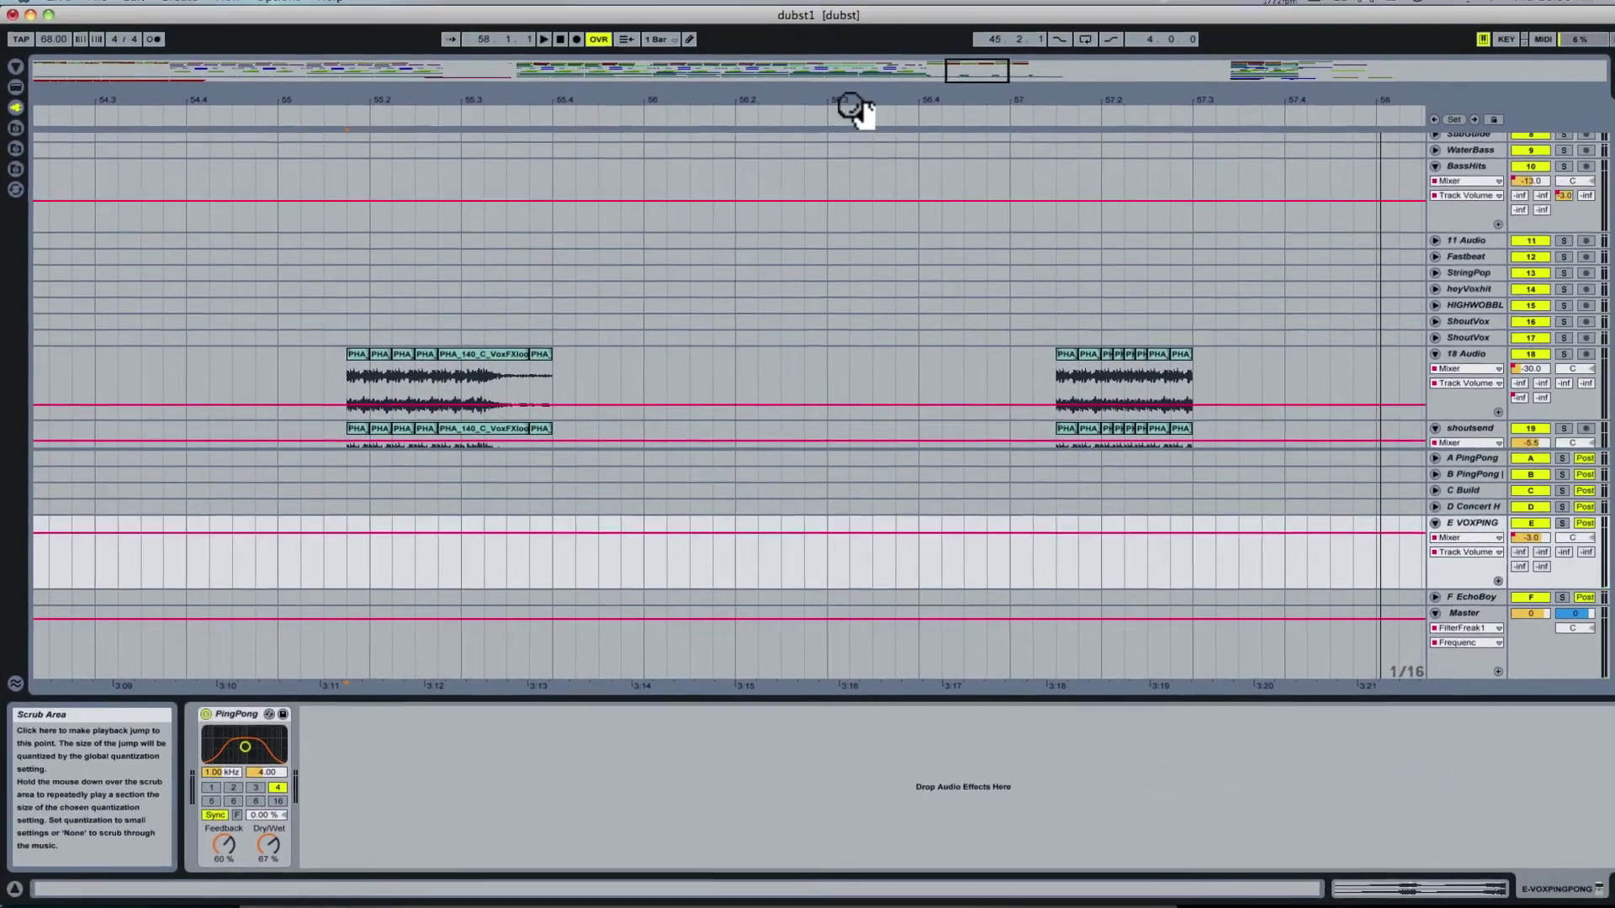
left_click_drag(915, 45, 960, 67)
left_click_drag(895, 122, 896, 122)
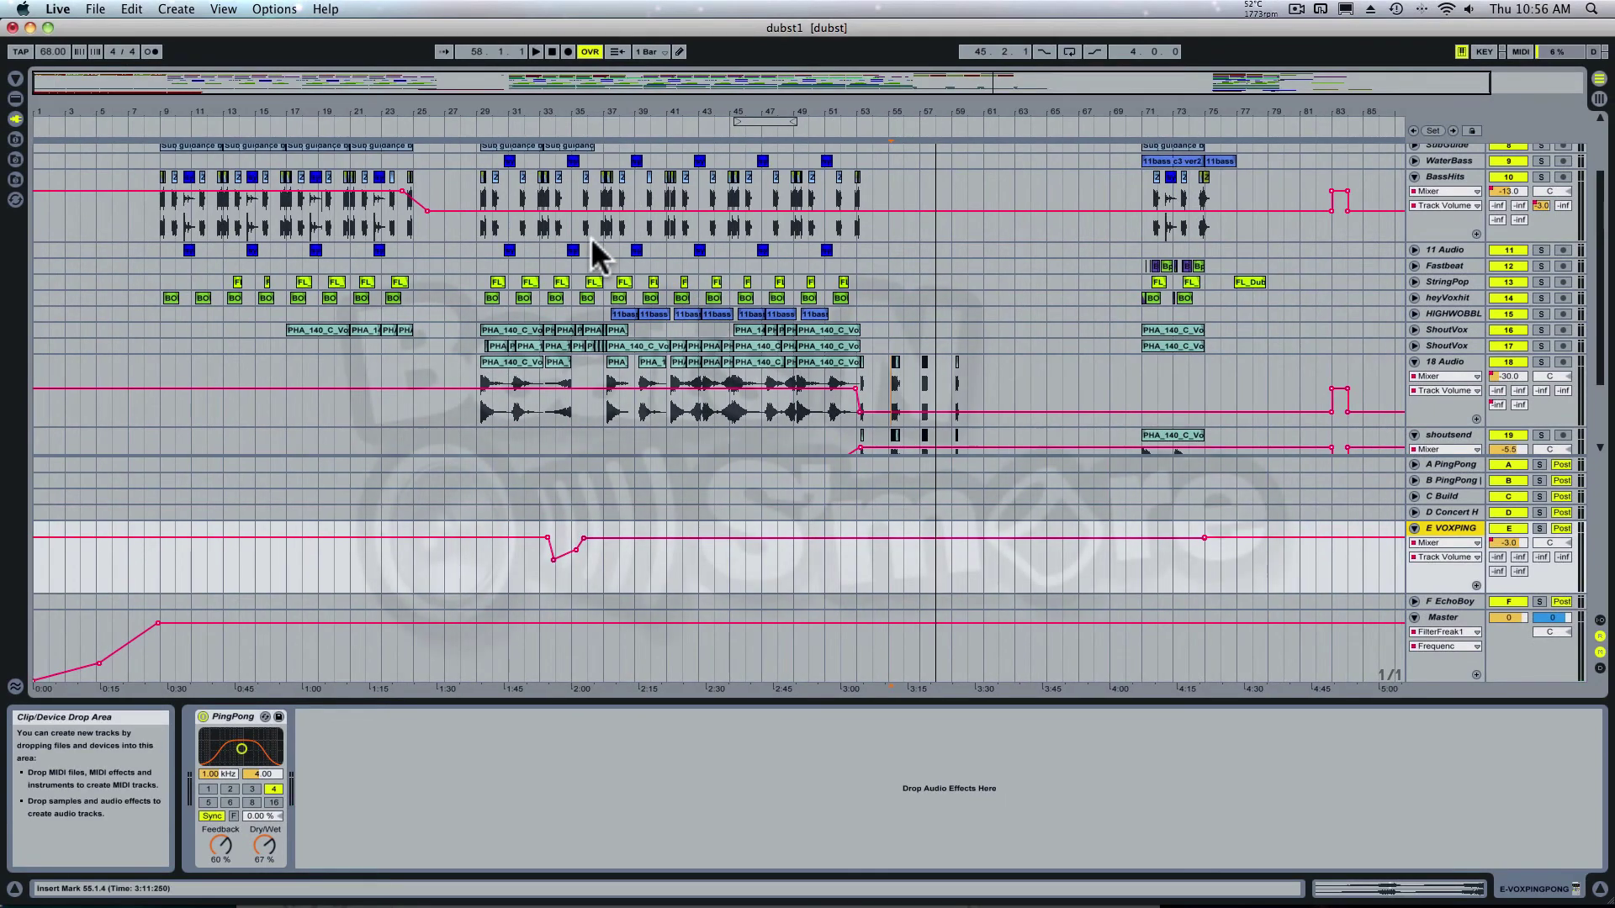
scroll(387, 415, "up", 3)
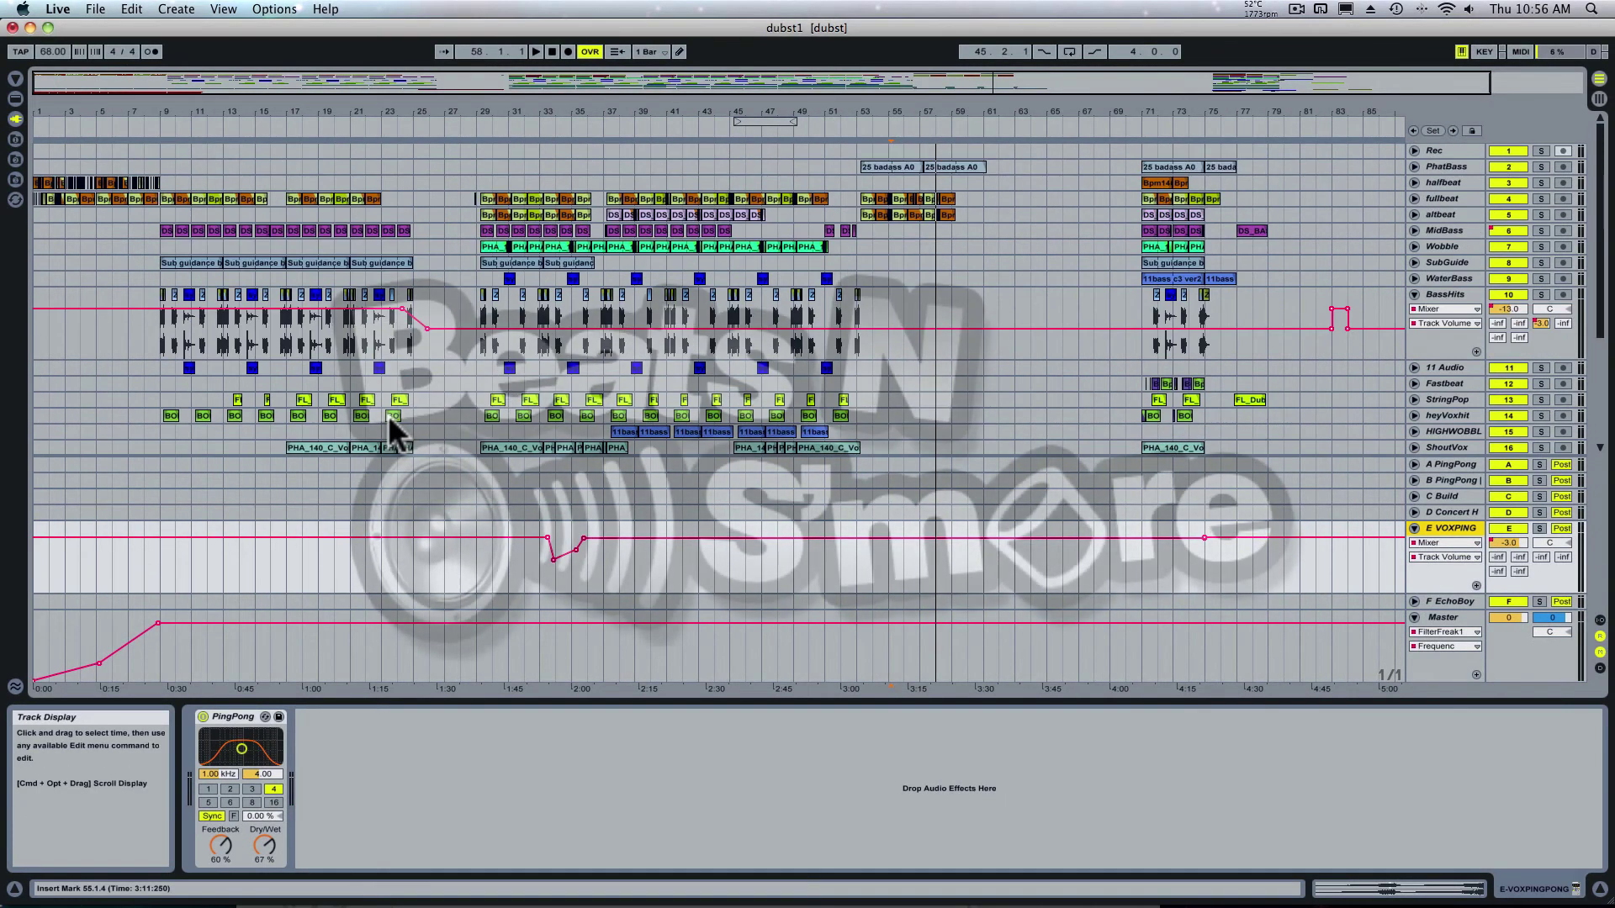